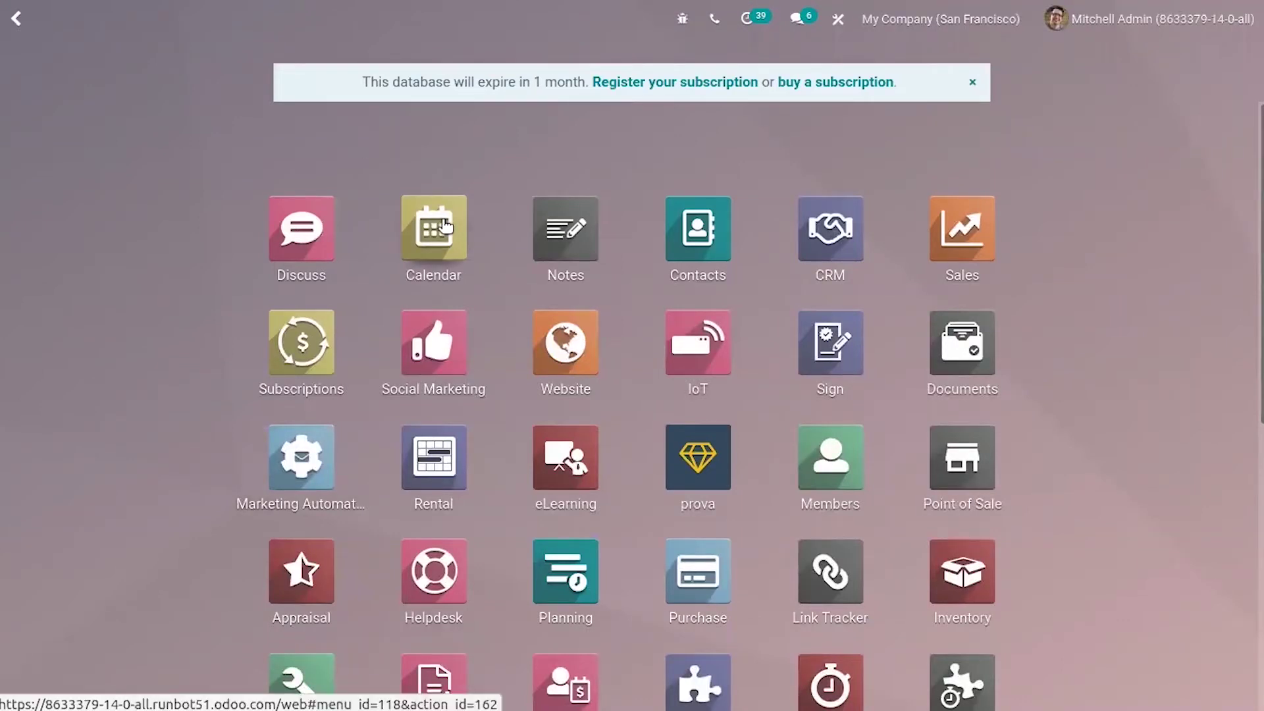
Look for the Online Appointments page through the Calendar and Website apps.
{"action": "left_click", "coordinate": [446, 226]}
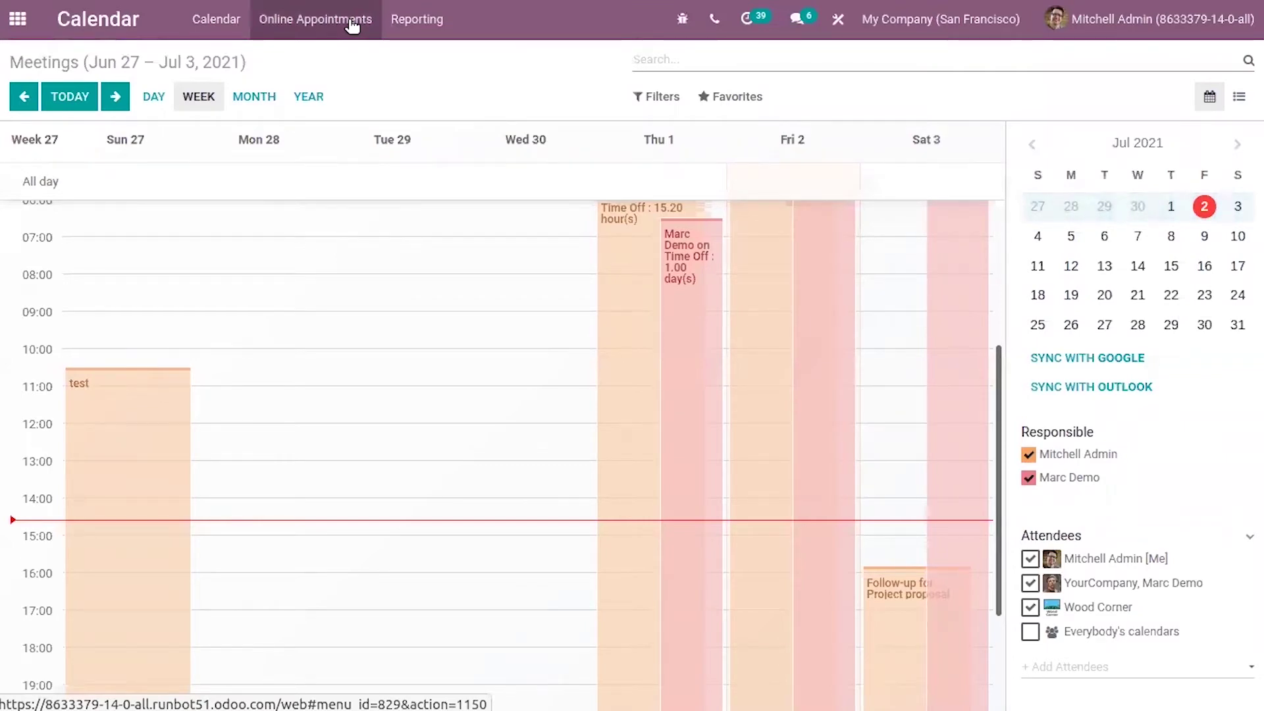
{"action": "left_click", "coordinate": [18, 18]}
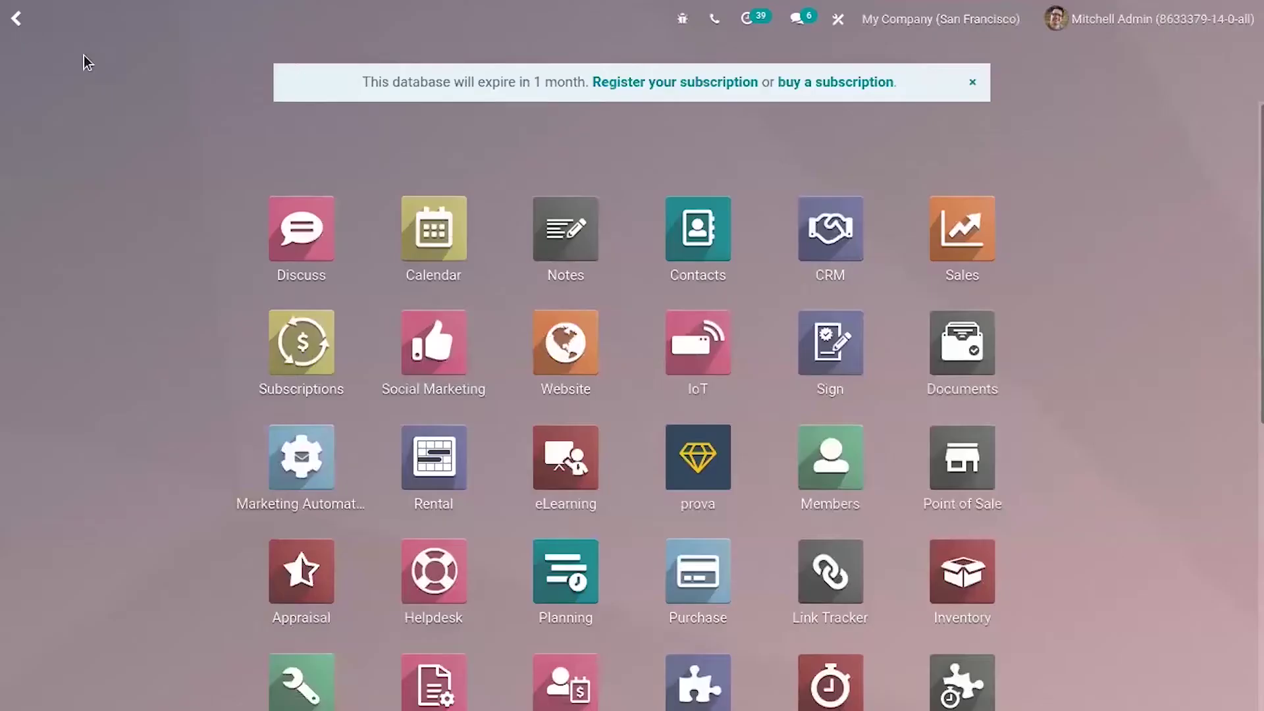
{"action": "type", "text": "we"}
{"action": "left_click", "coordinate": [312, 236]}
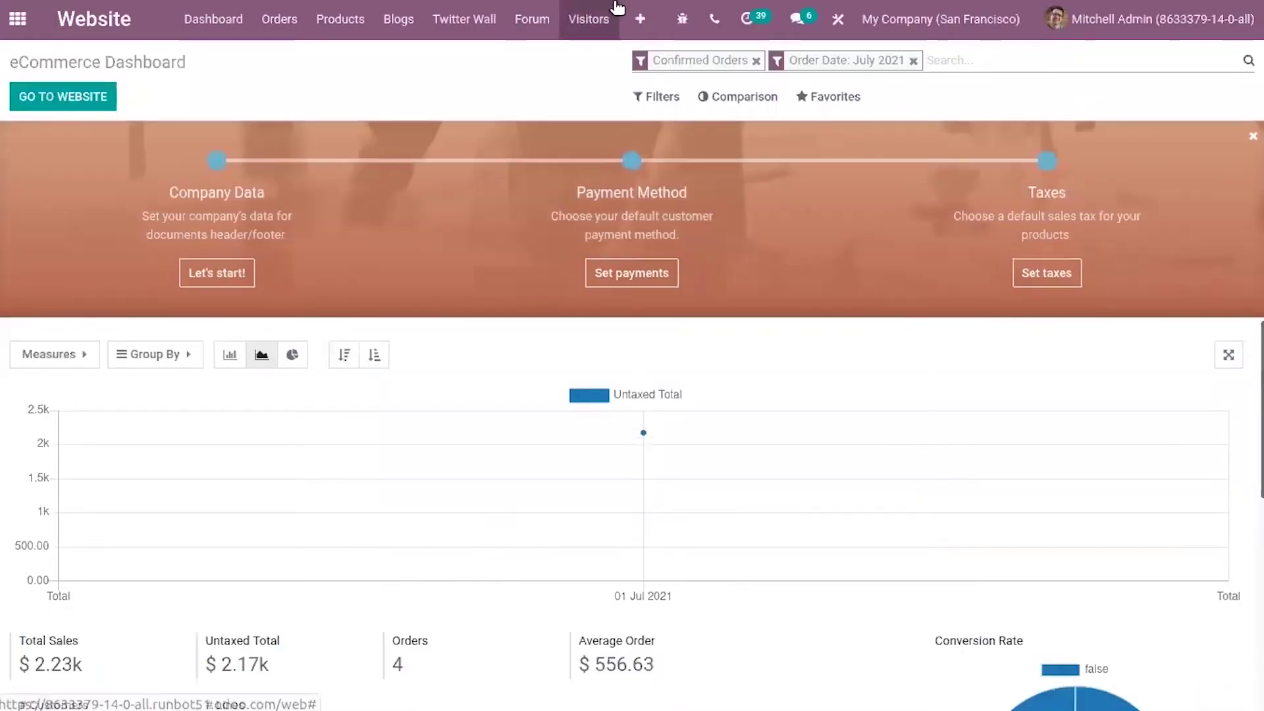
{"action": "left_click", "coordinate": [642, 17]}
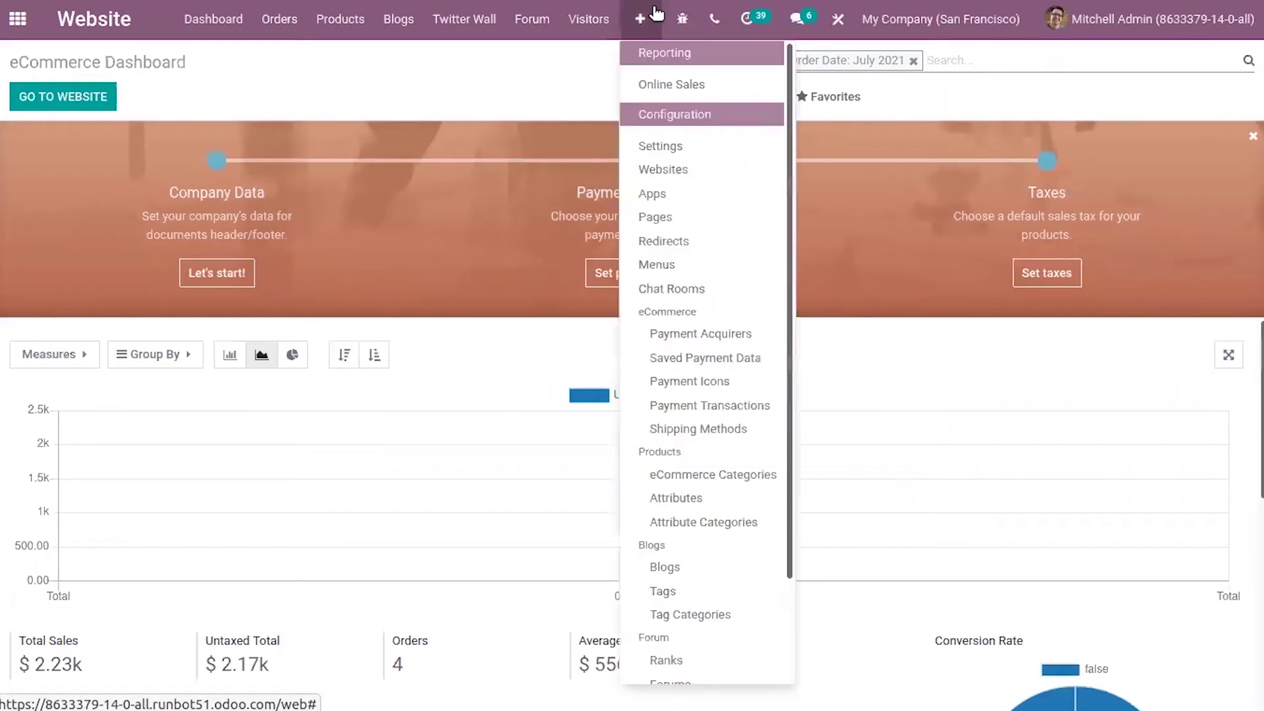
{"action": "left_click_drag", "start_coordinate": [791, 219], "coordinate": [796, 367]}
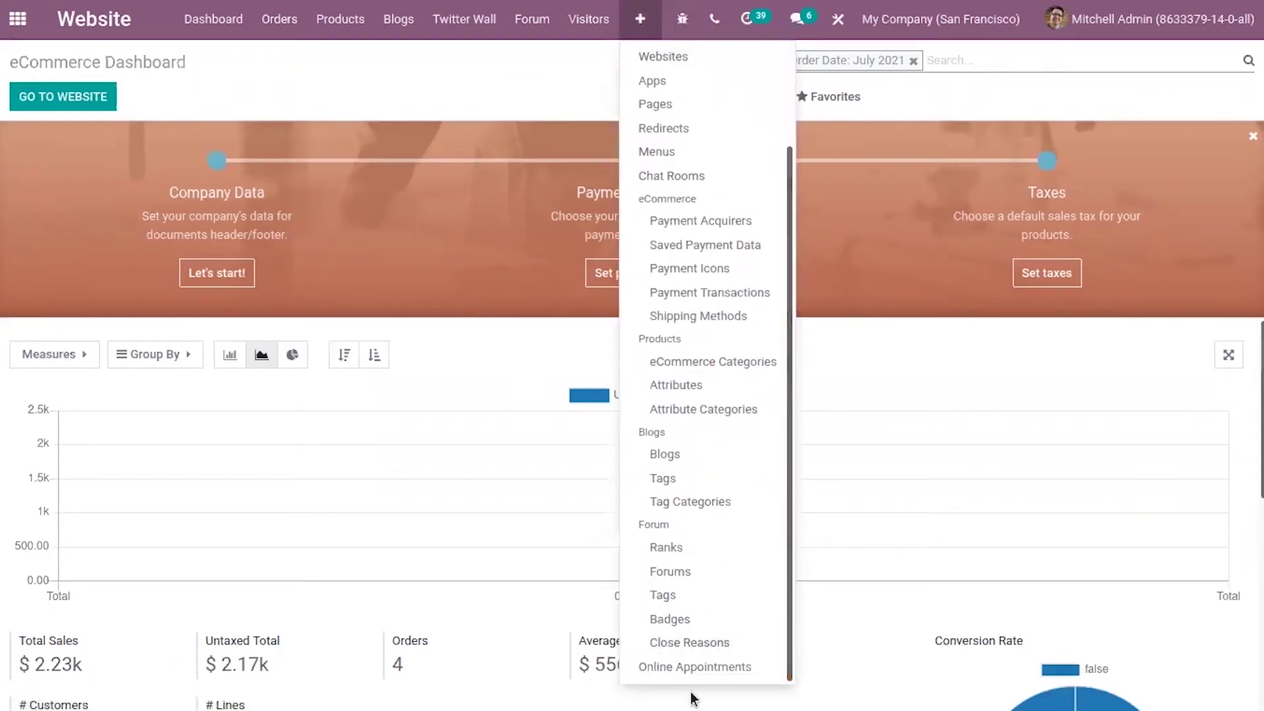
{"action": "left_click", "coordinate": [679, 665]}
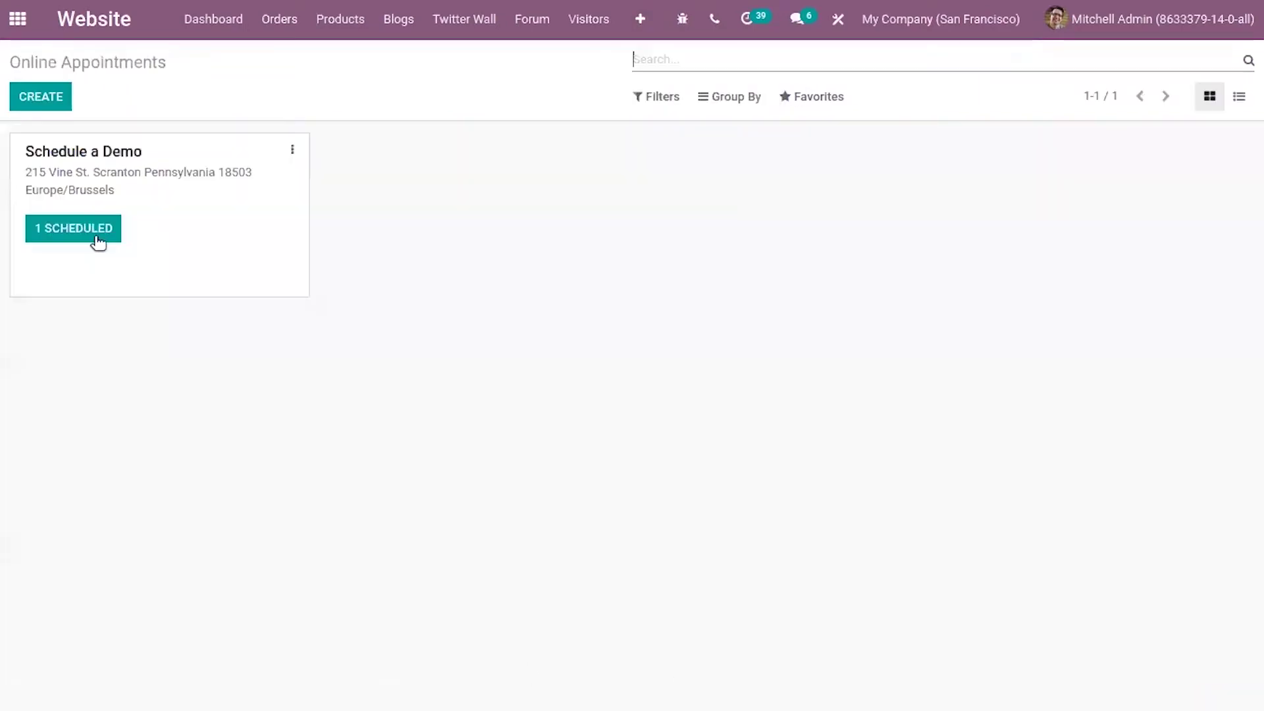
From Calendar's Online Appointments list, start a new appointment type.
{"action": "left_click", "coordinate": [5, 23]}
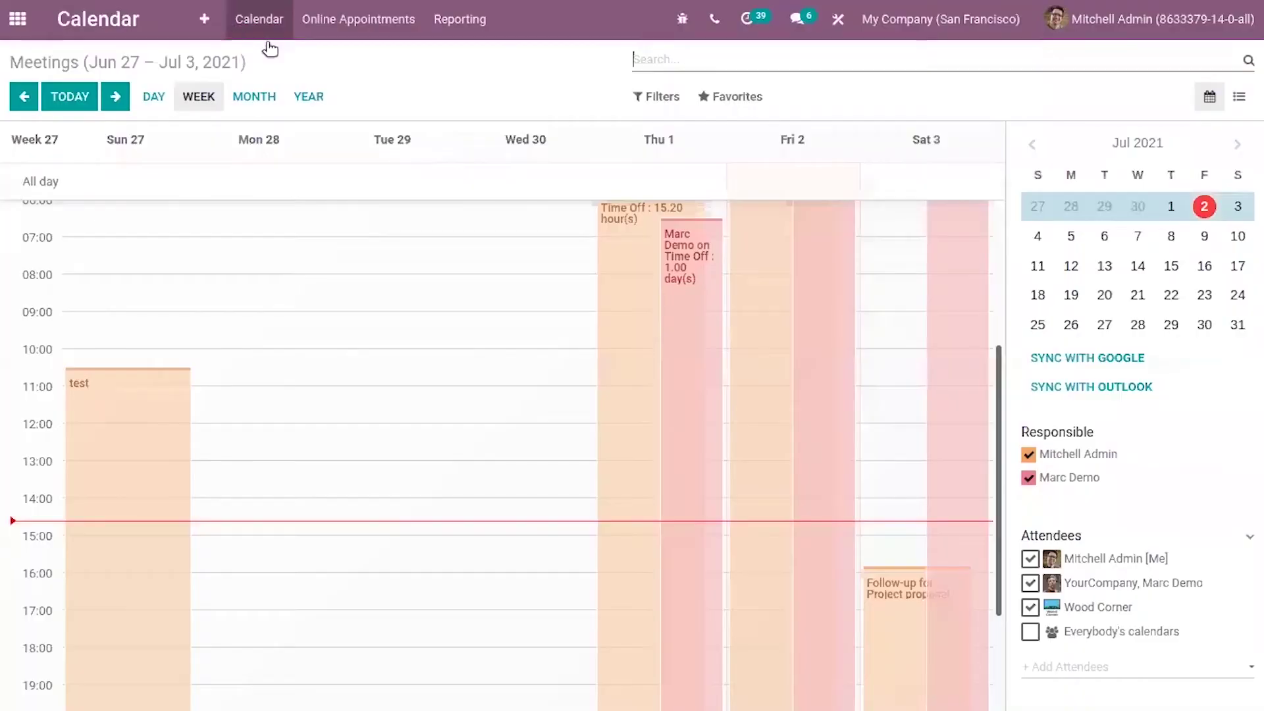
{"action": "left_click", "coordinate": [297, 24]}
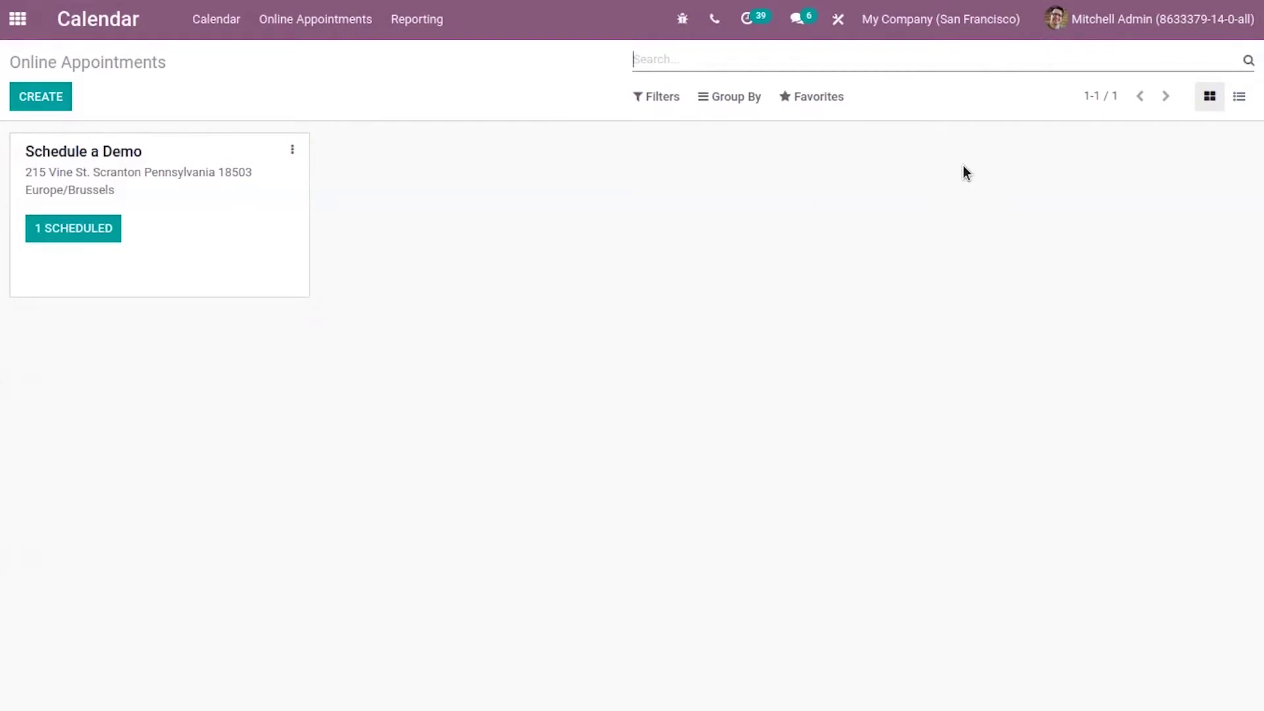
{"action": "left_click", "coordinate": [50, 98]}
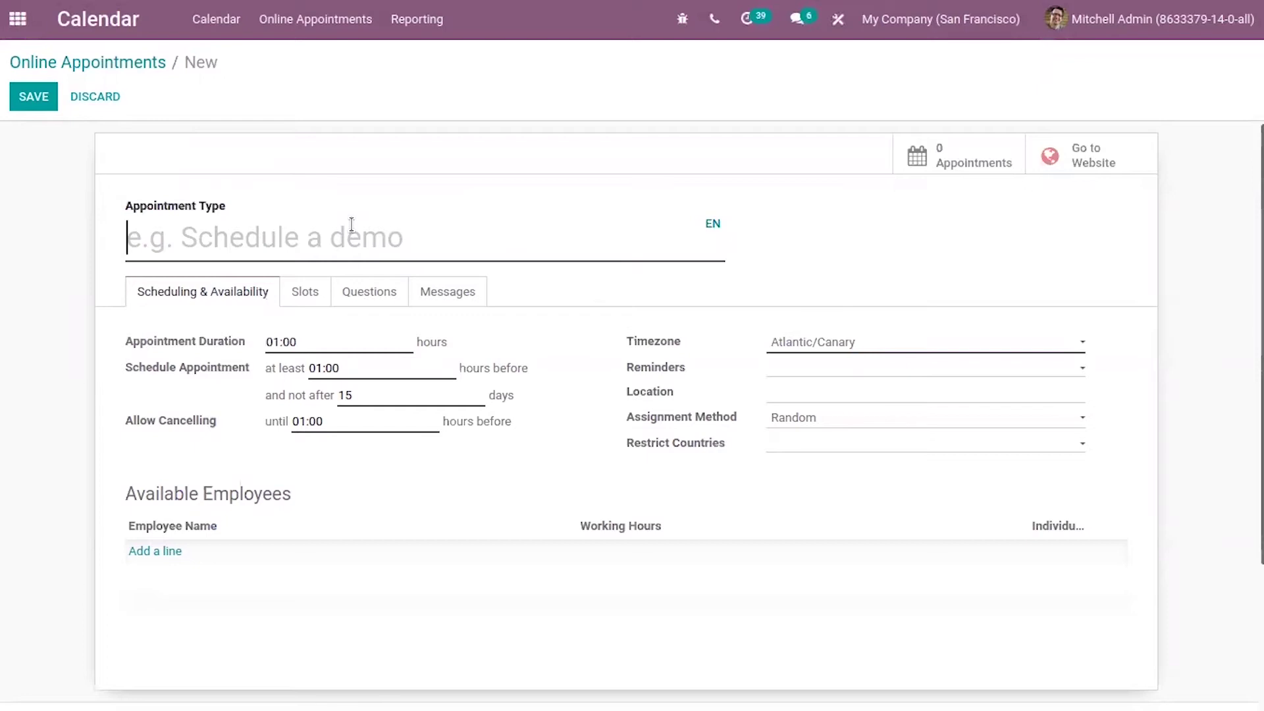
Enter 'Appointment for Demo' as the appointment type title, correcting a typo.
{"action": "type", "text": "Demo"}
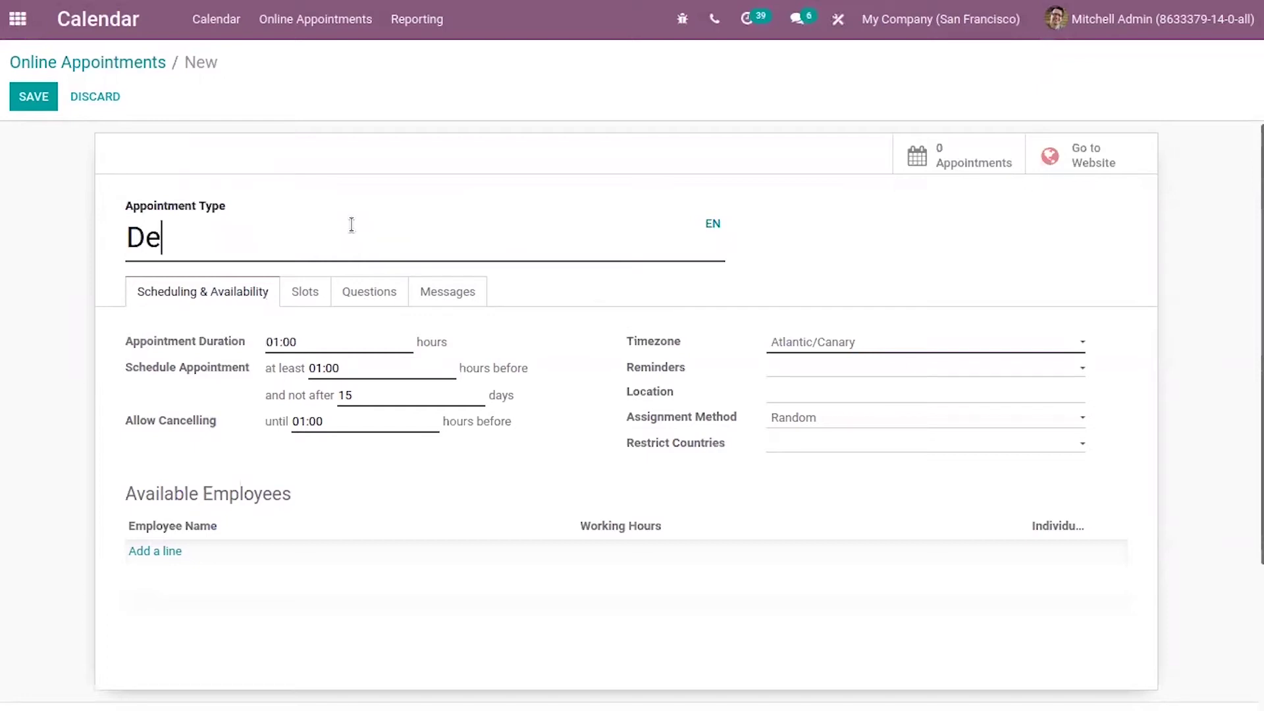
{"action": "left_click", "coordinate": [127, 238]}
{"action": "type", "text": "AppointDemo"}
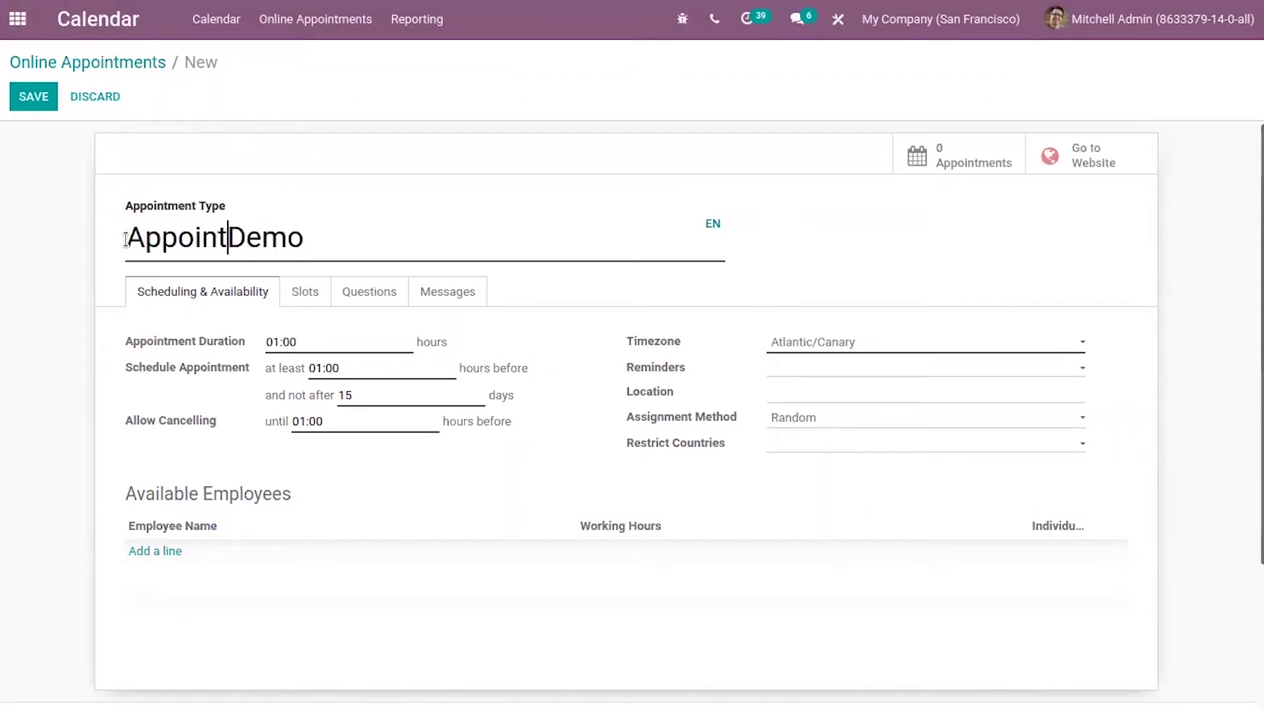
{"action": "type", "text": ",e"}
{"action": "key", "text": "BackSpace"}
{"action": "key", "text": "BackSpace"}
{"action": "type", "text": "ment for"}
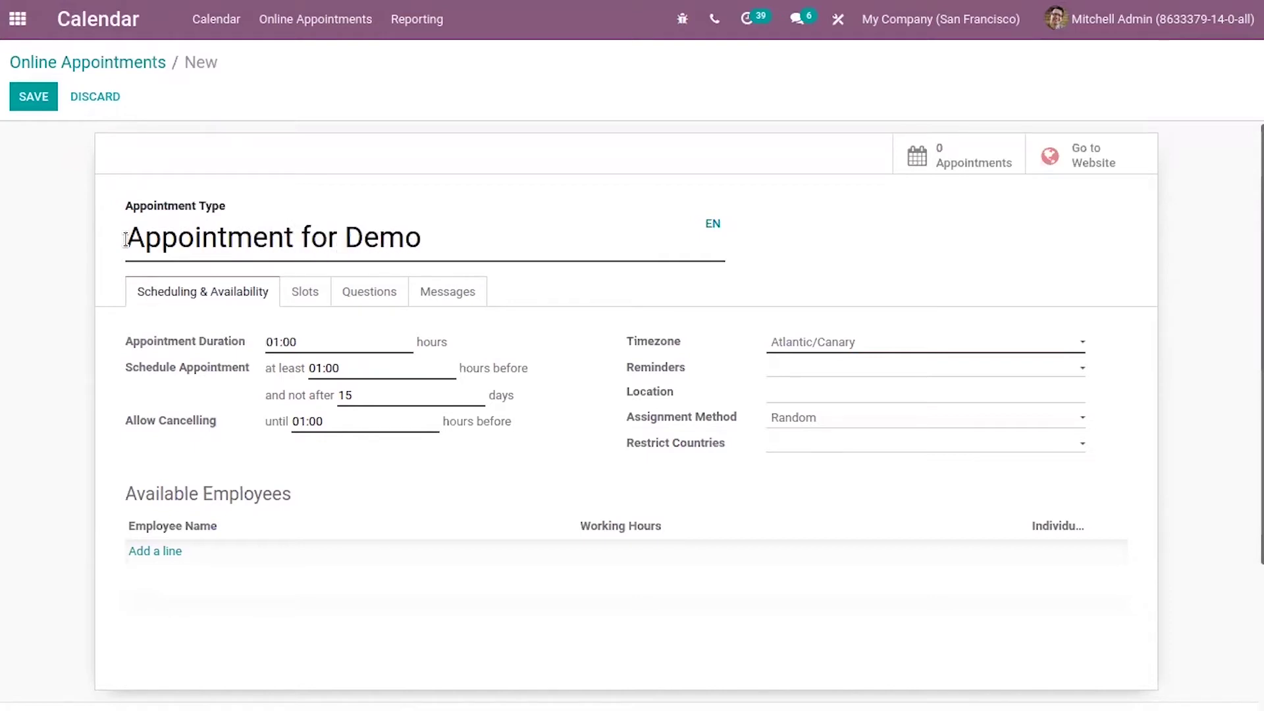
{"action": "left_click", "coordinate": [446, 228]}
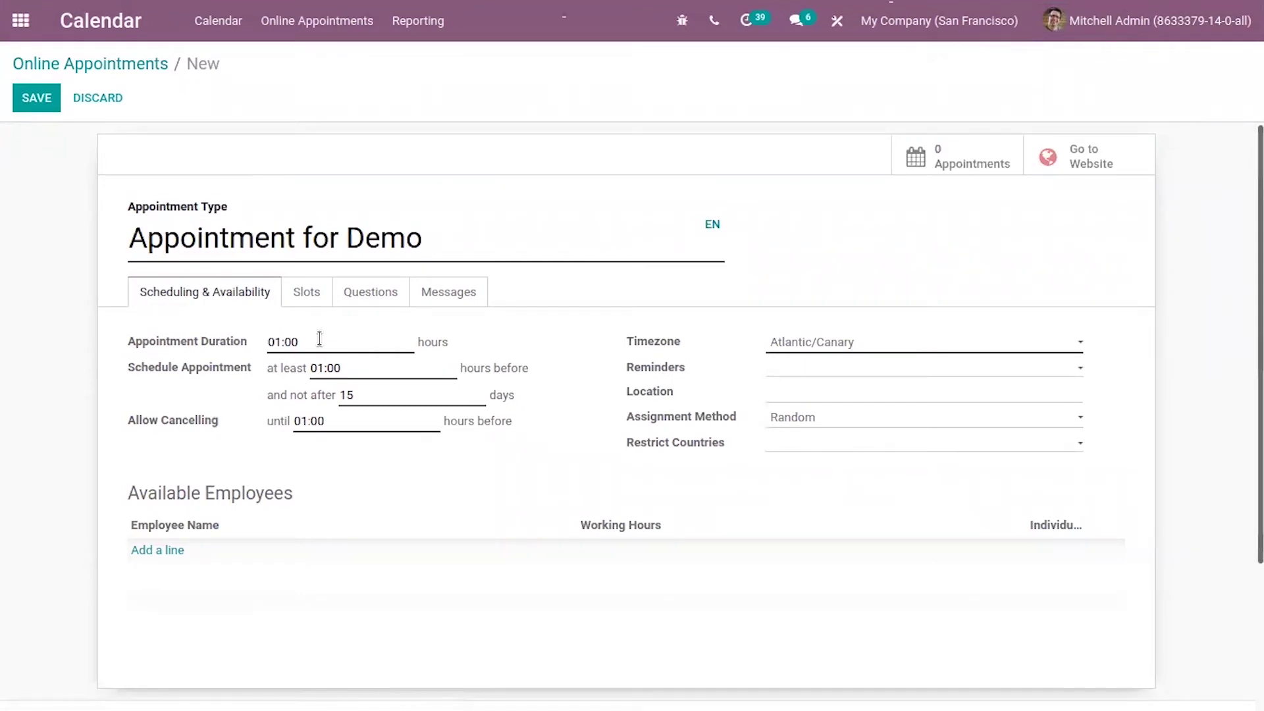
Set the appointment duration to 02:00 and minimum booking notice to 03:00 hours.
{"action": "left_click", "coordinate": [278, 338]}
{"action": "key", "text": "BackSpace"}
{"action": "type", "text": "2"}
{"action": "key", "text": "BackSpace"}
{"action": "type", "text": "3"}
Limit booking to 10 days ahead and allow cancelling until 02:00 hours before.
{"action": "left_click", "coordinate": [352, 397]}
{"action": "key", "text": "BackSpace"}
{"action": "type", "text": "0"}
{"action": "key", "text": "BackSpace"}
{"action": "type", "text": "2"}
{"action": "mouse_move", "coordinate": [666, 337]}
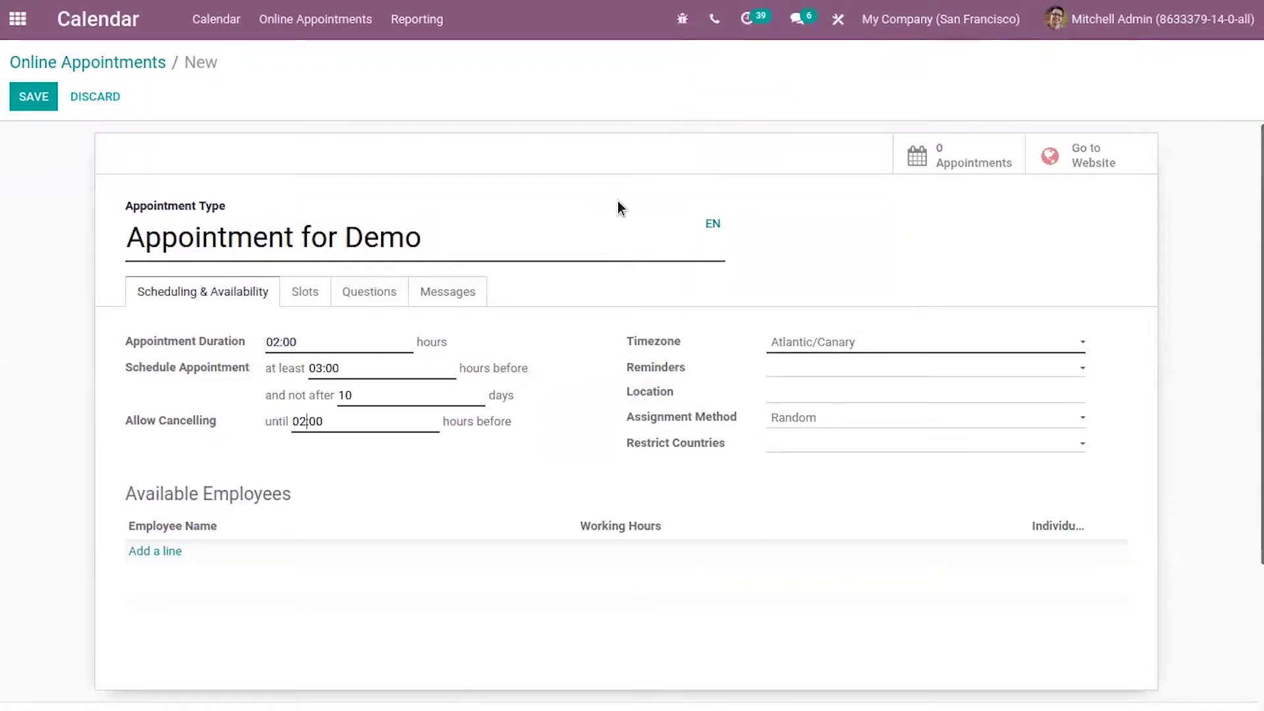
Keep timezone Atlantic/Canary and set the assignment method to Chosen by the Customer.
{"action": "left_click", "coordinate": [889, 346]}
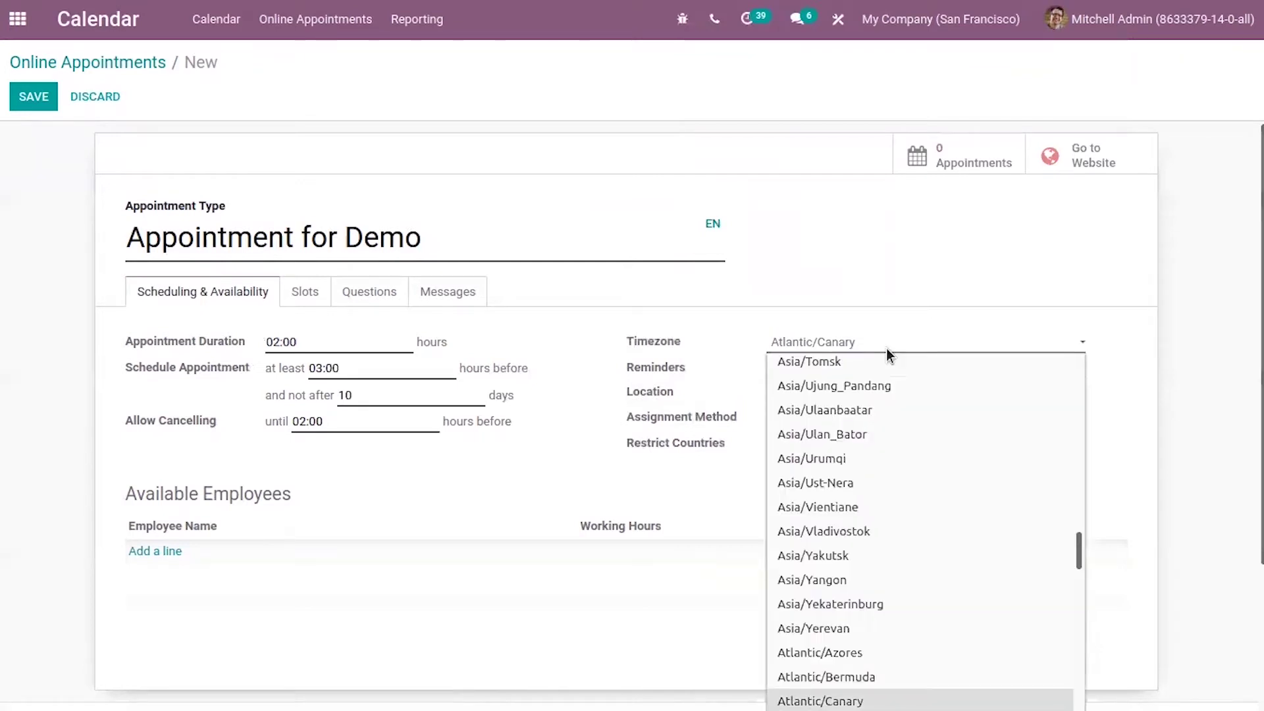
{"action": "left_click", "coordinate": [736, 316]}
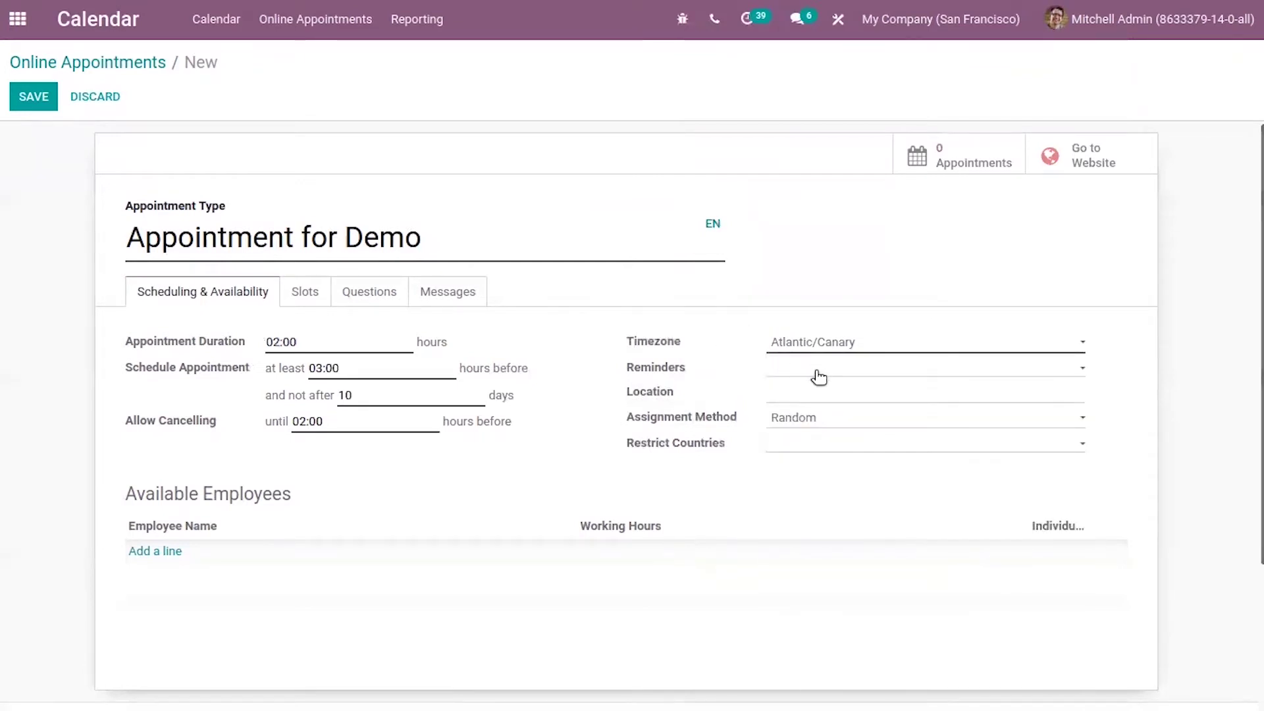
{"action": "left_click", "coordinate": [789, 397]}
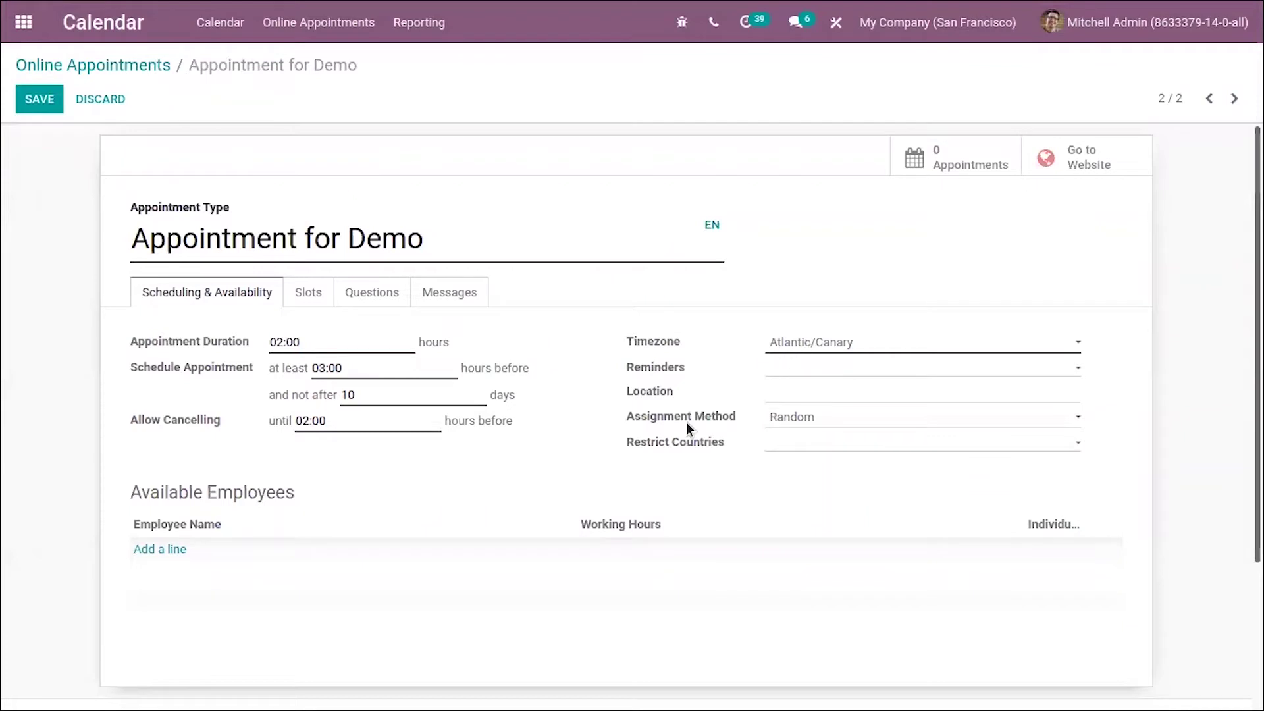
{"action": "mouse_move", "coordinate": [698, 417]}
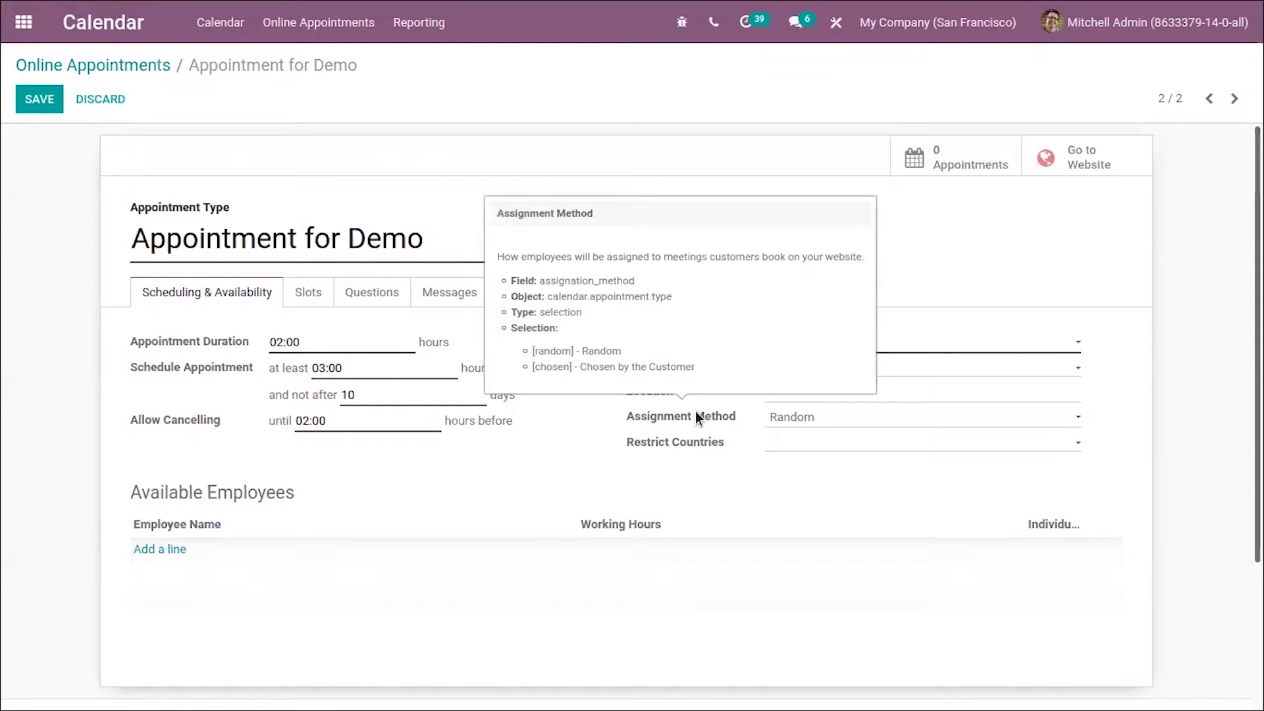
{"action": "left_click", "coordinate": [816, 417]}
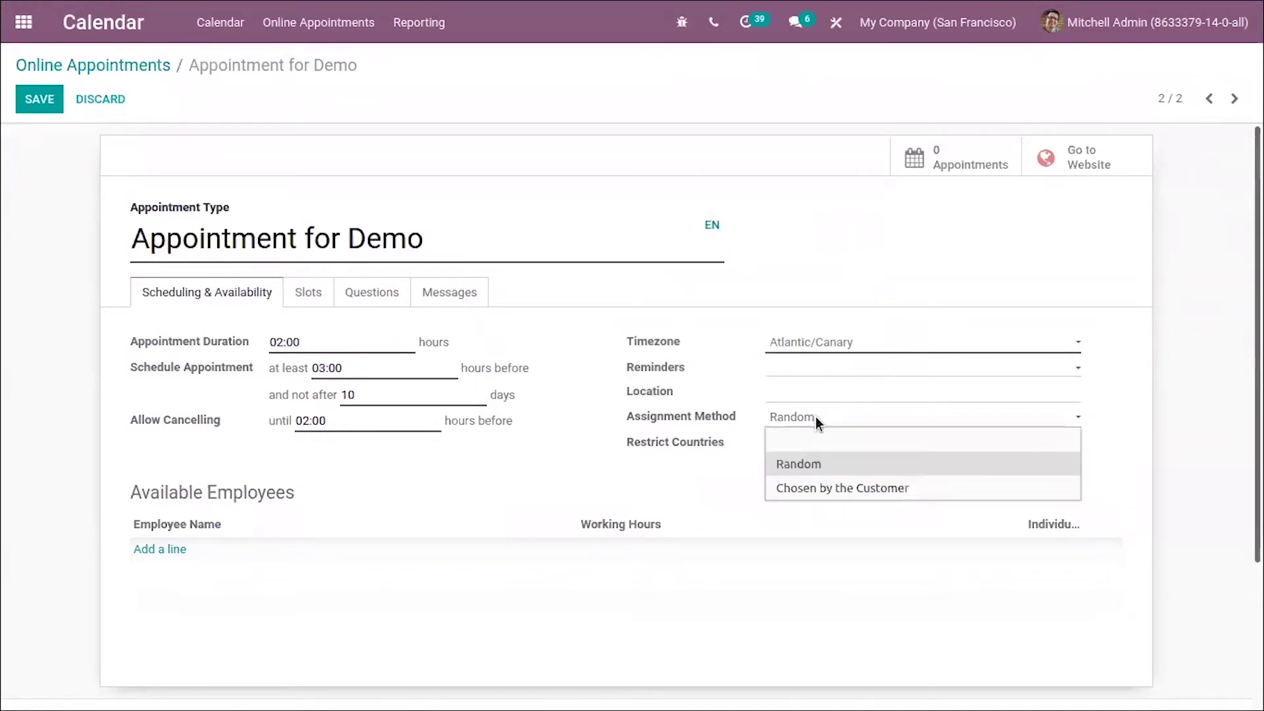
{"action": "left_click", "coordinate": [848, 494]}
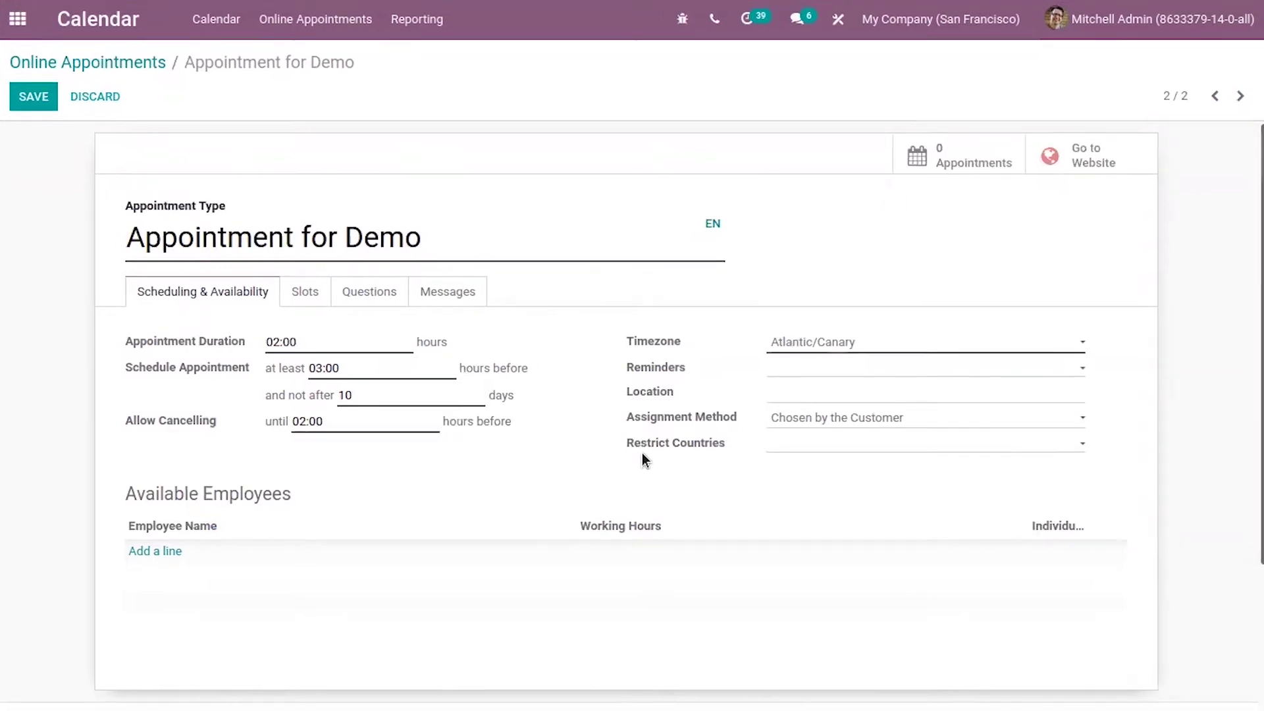
Leave the country restriction list empty.
{"action": "mouse_move", "coordinate": [656, 441]}
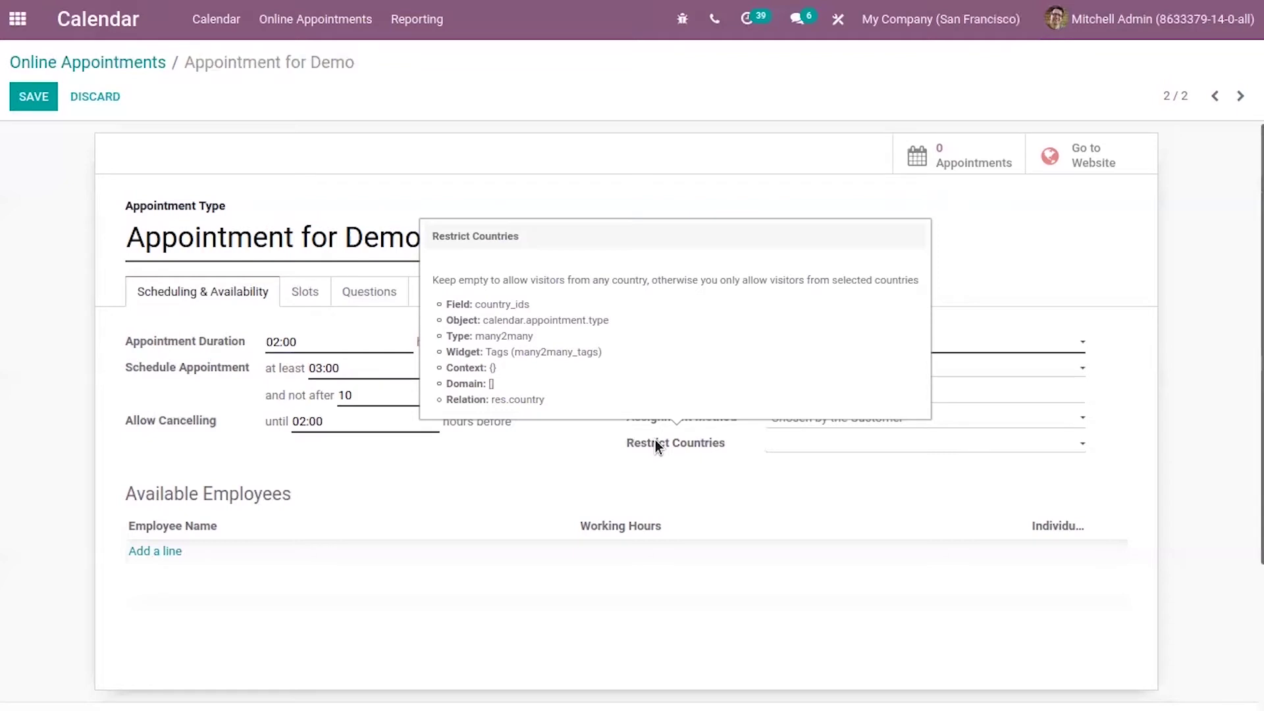
{"action": "left_click", "coordinate": [793, 451]}
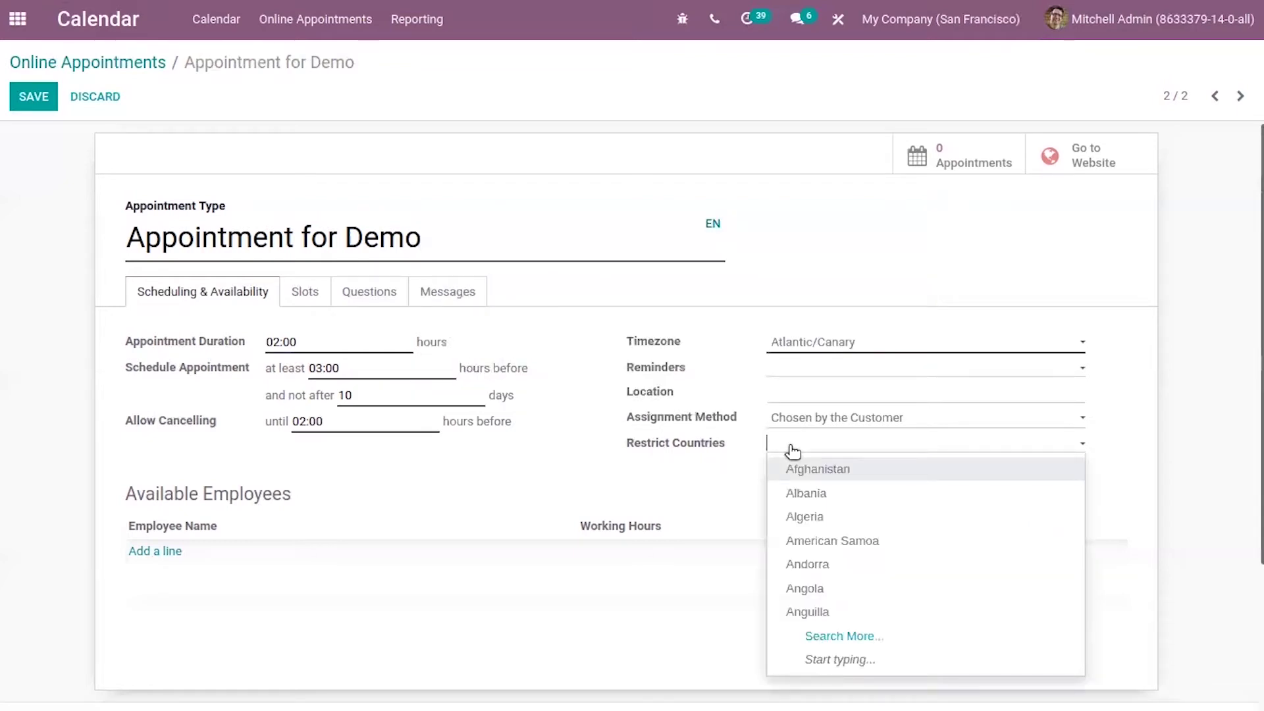
{"action": "left_click", "coordinate": [709, 472]}
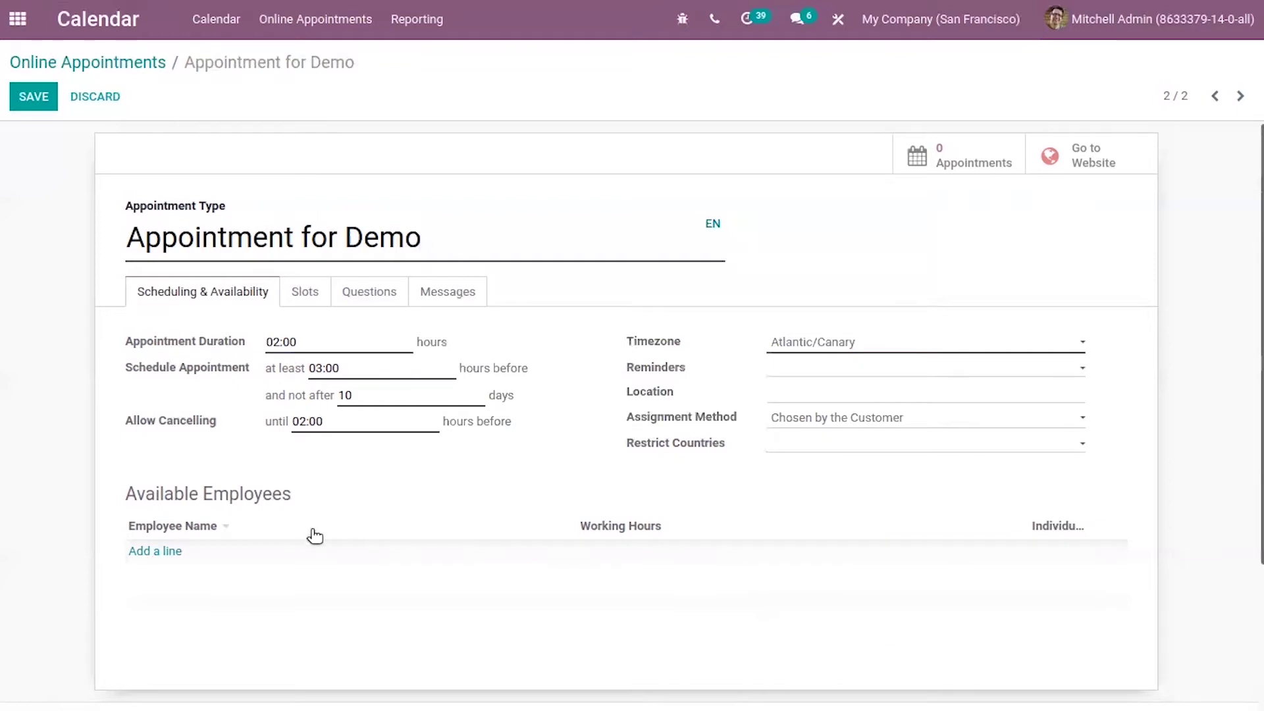
{"action": "mouse_move", "coordinate": [319, 532]}
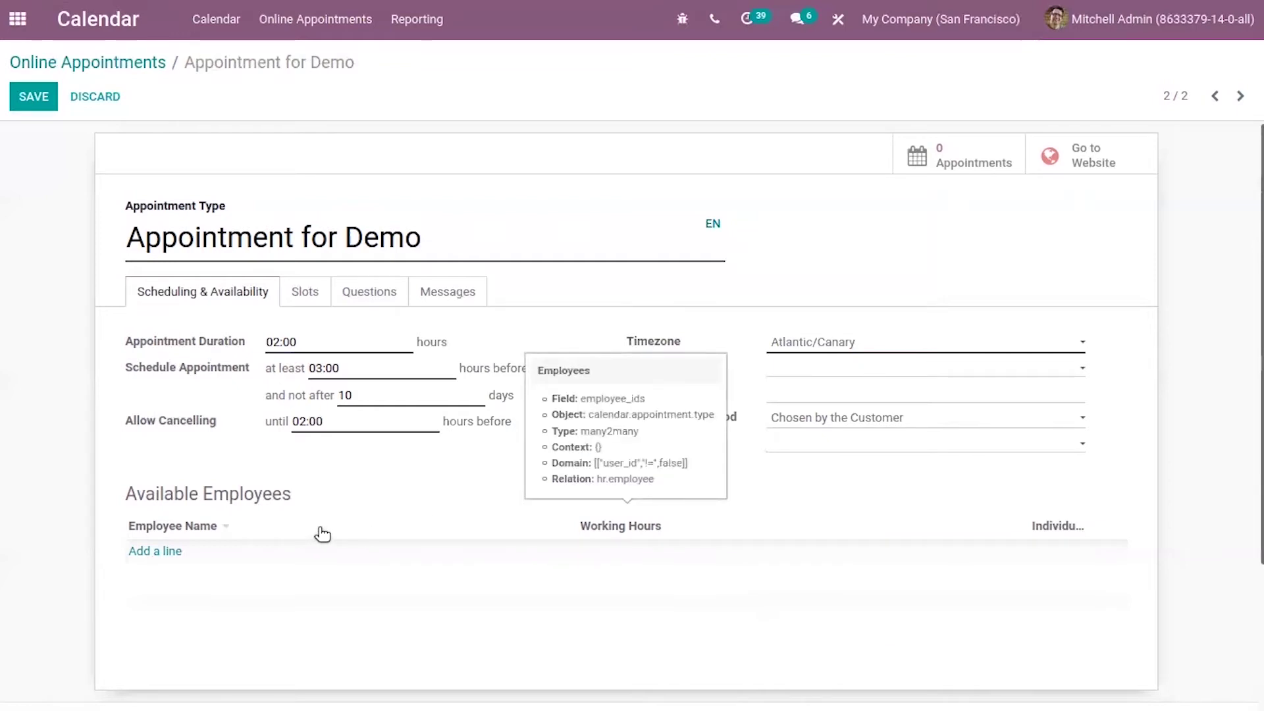
Add Marc Demo as an available employee, then remove him.
{"action": "left_click", "coordinate": [166, 557]}
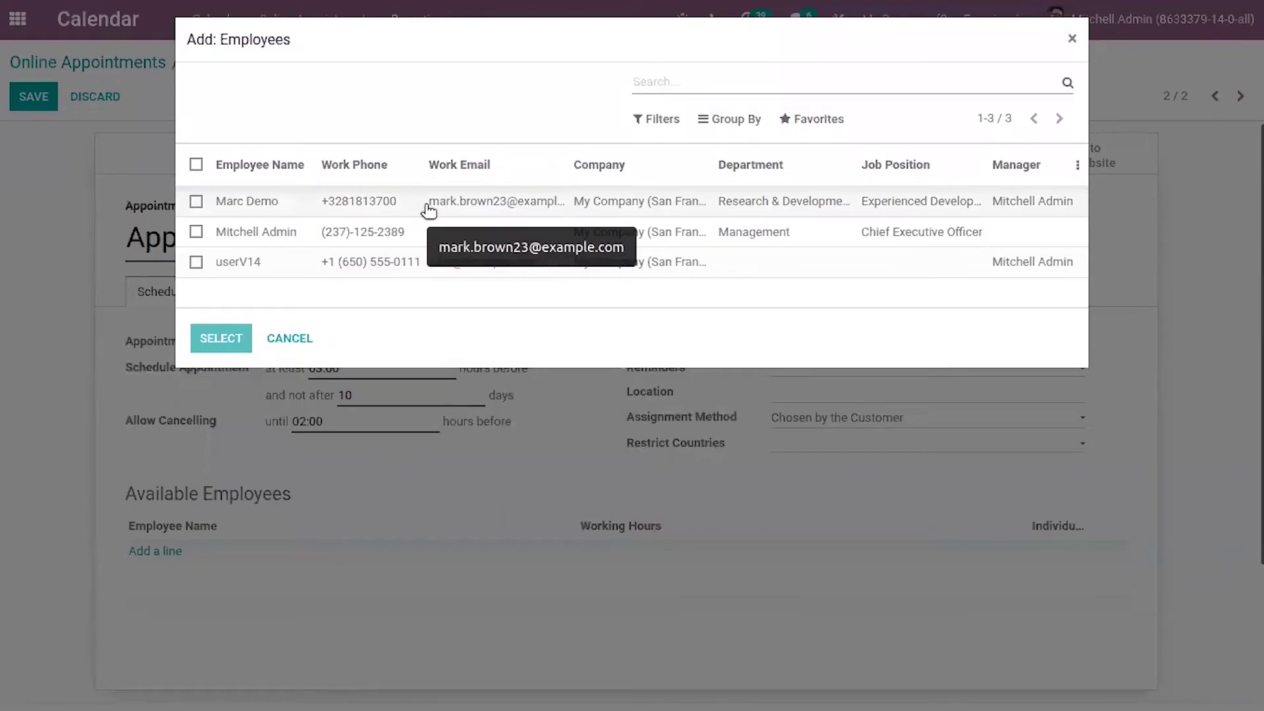
{"action": "left_click", "coordinate": [427, 207]}
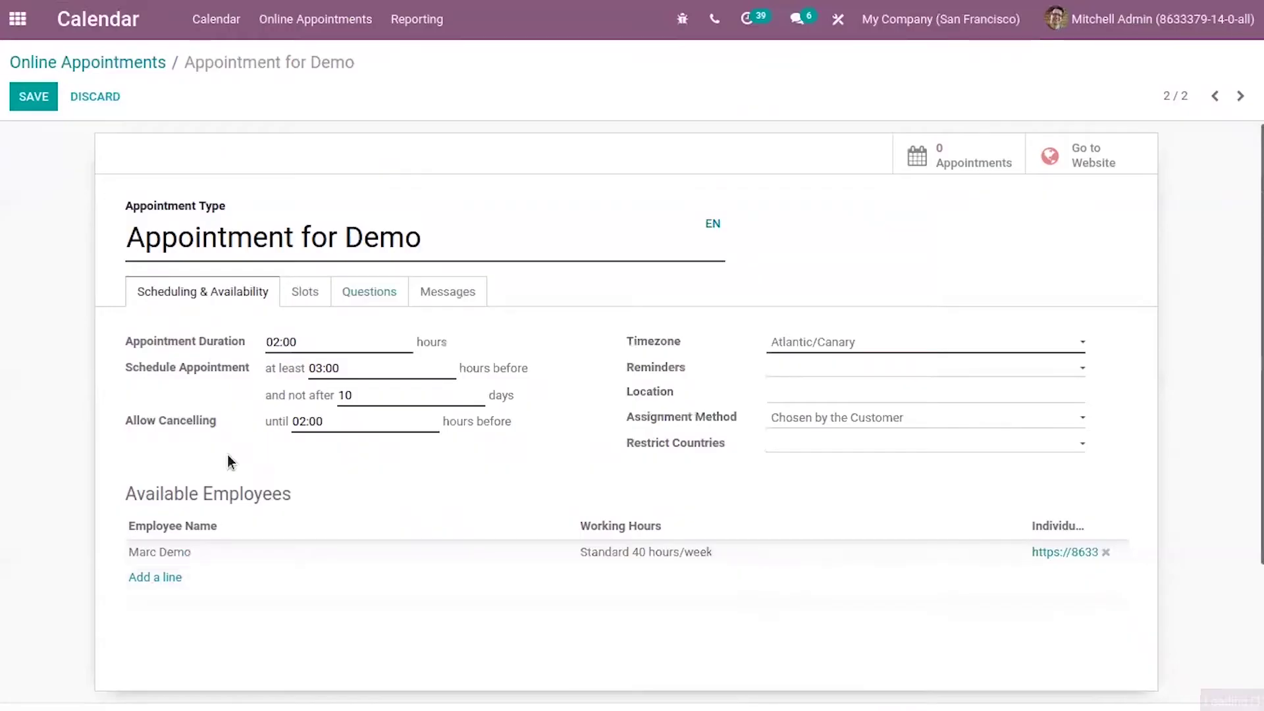
{"action": "left_click", "coordinate": [1106, 552]}
Add Mitchell Admin and userV14 as available employees, then close the picker without adding more.
{"action": "left_click", "coordinate": [164, 553]}
{"action": "left_click", "coordinate": [351, 243]}
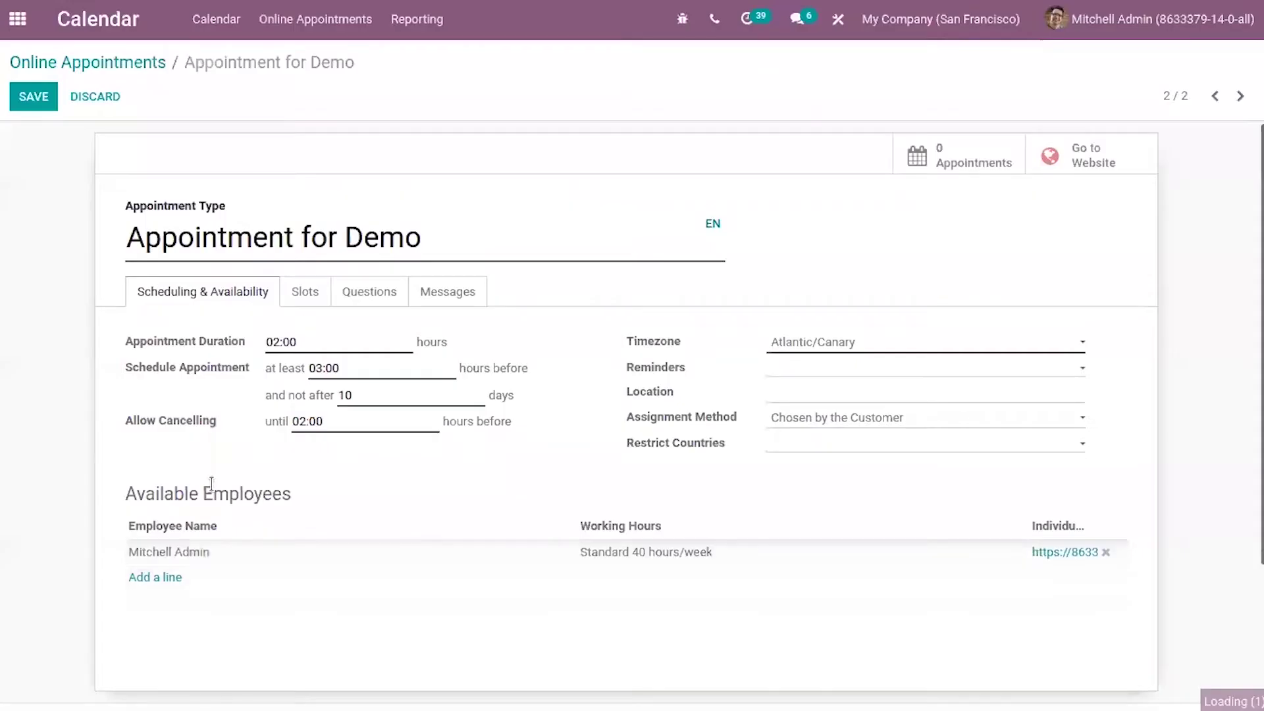
{"action": "left_click", "coordinate": [171, 576]}
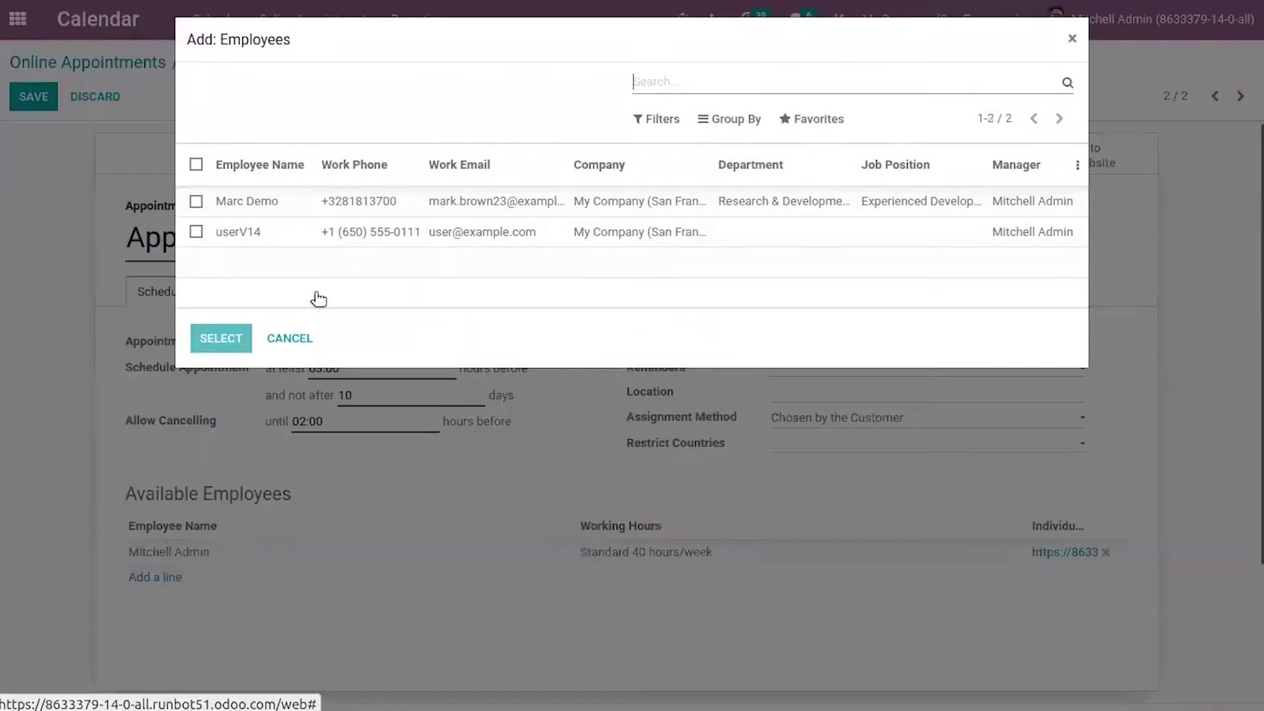
{"action": "left_click", "coordinate": [319, 241]}
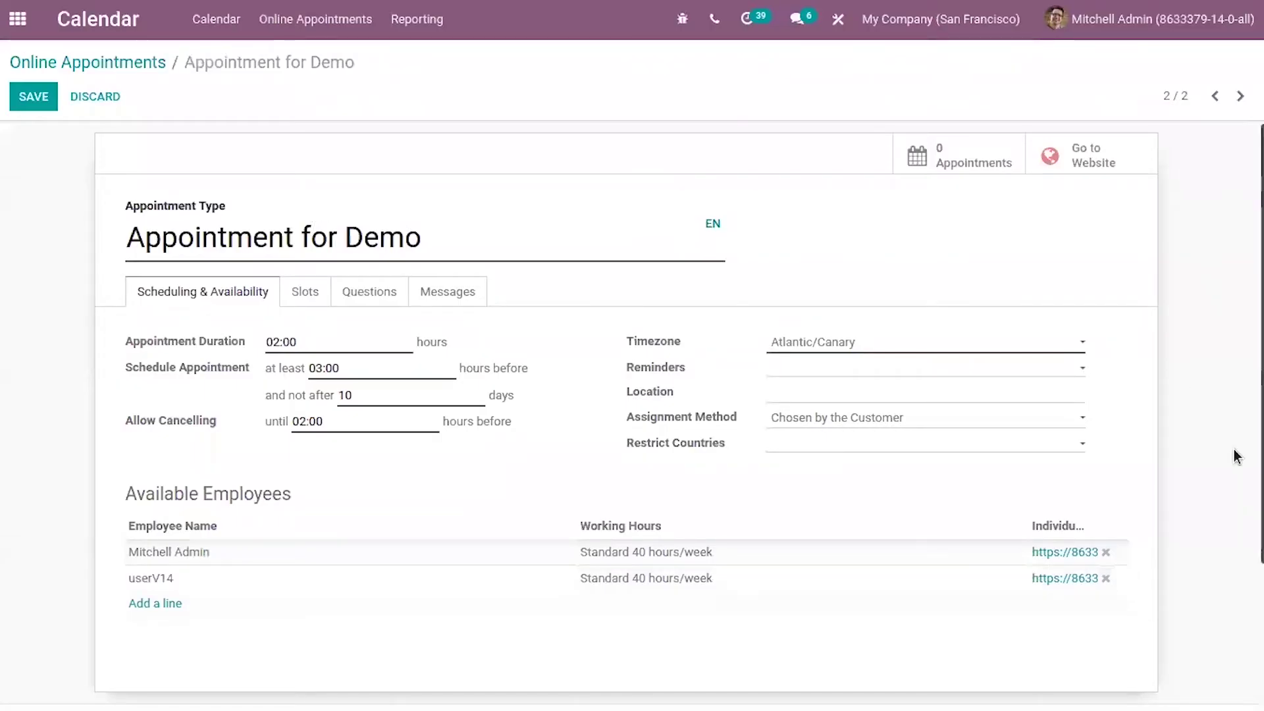
{"action": "mouse_move", "coordinate": [165, 534]}
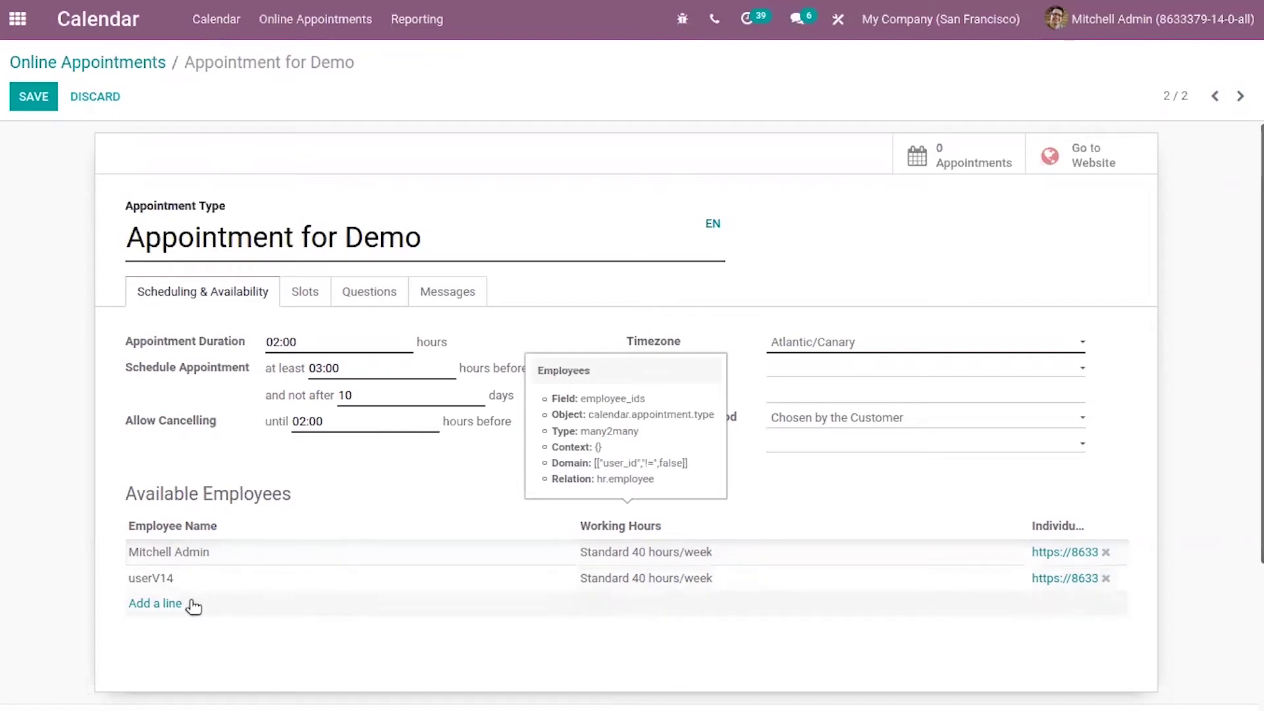
{"action": "left_click", "coordinate": [169, 604]}
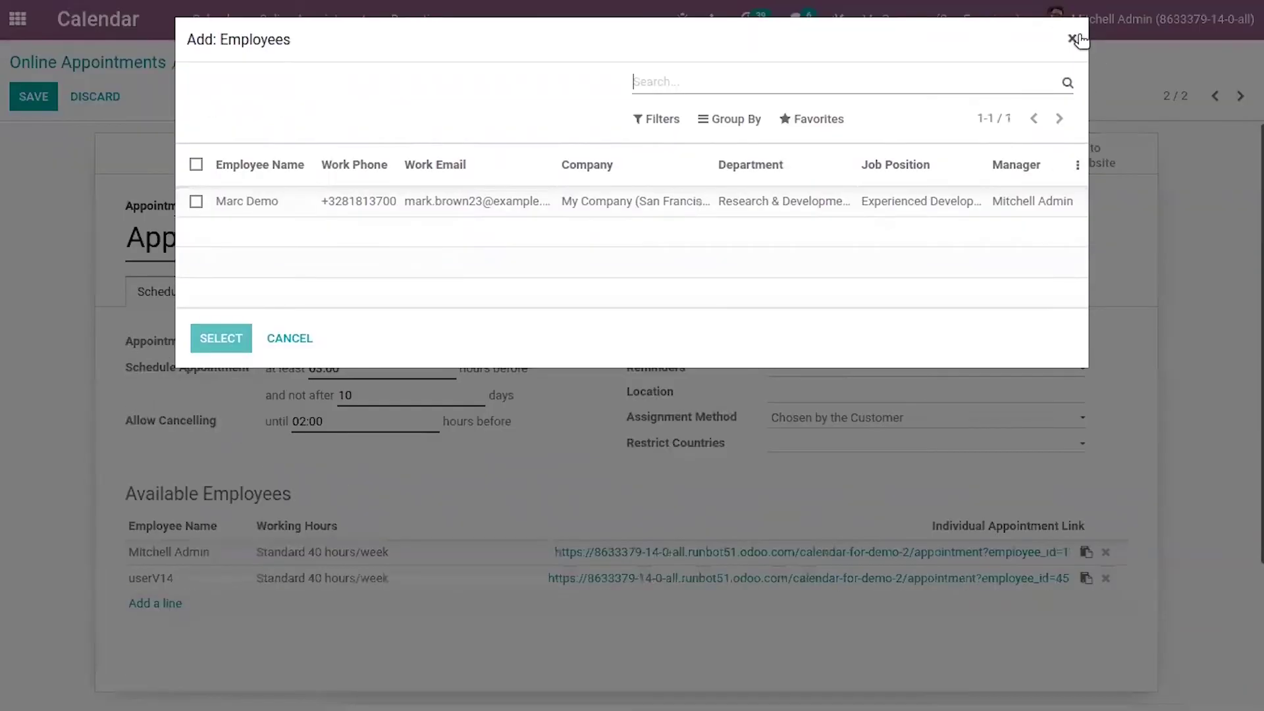
{"action": "left_click", "coordinate": [1072, 41]}
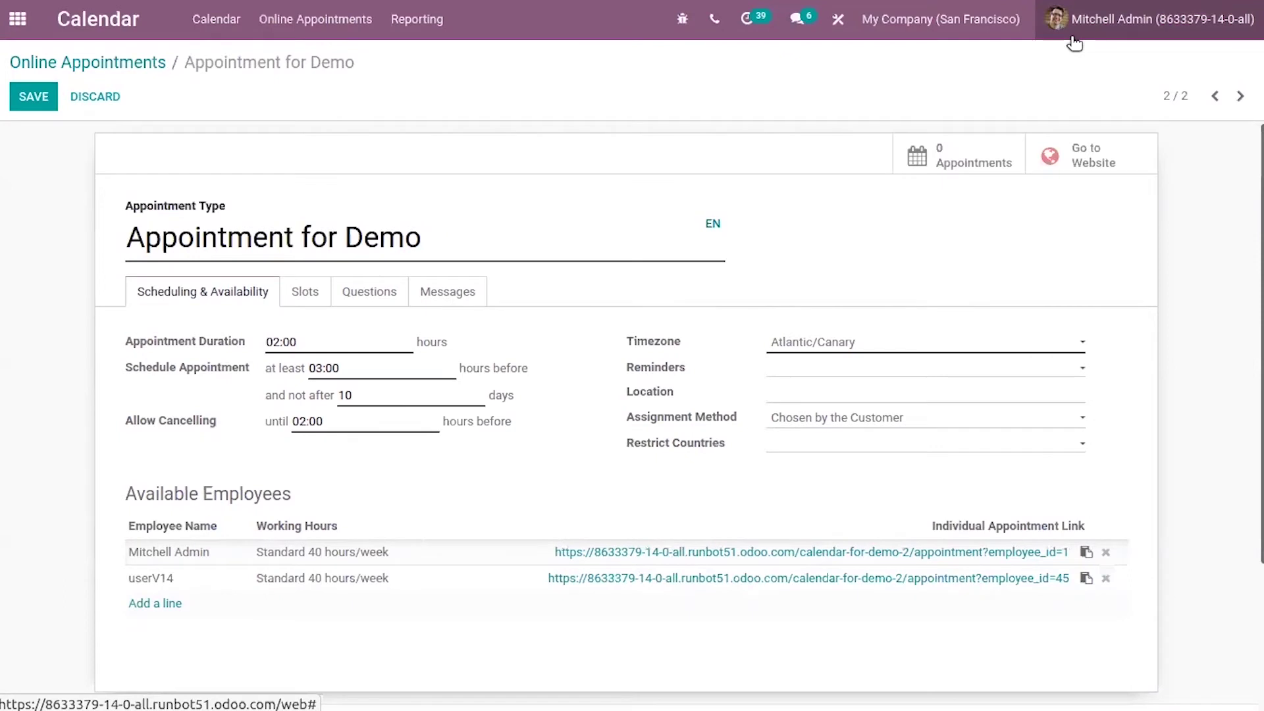
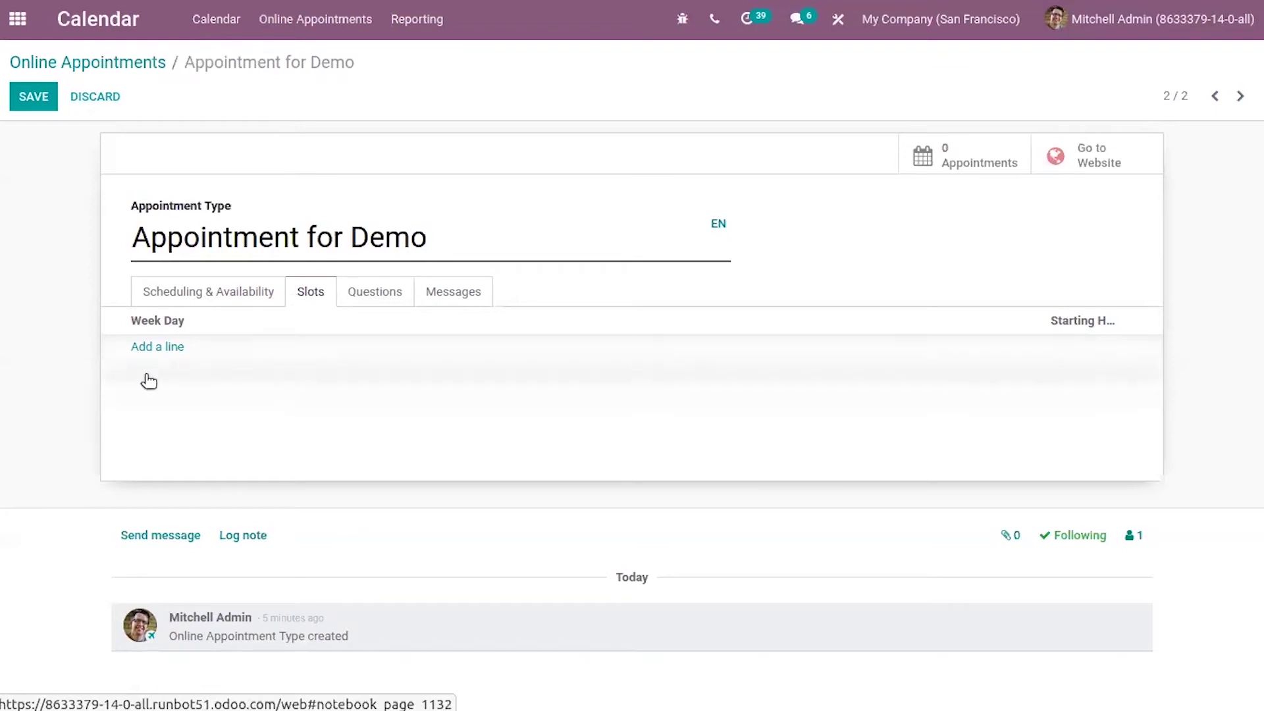
Add a Monday 08:00 slot and a second slot starting at 11:00.
{"action": "left_click", "coordinate": [165, 348]}
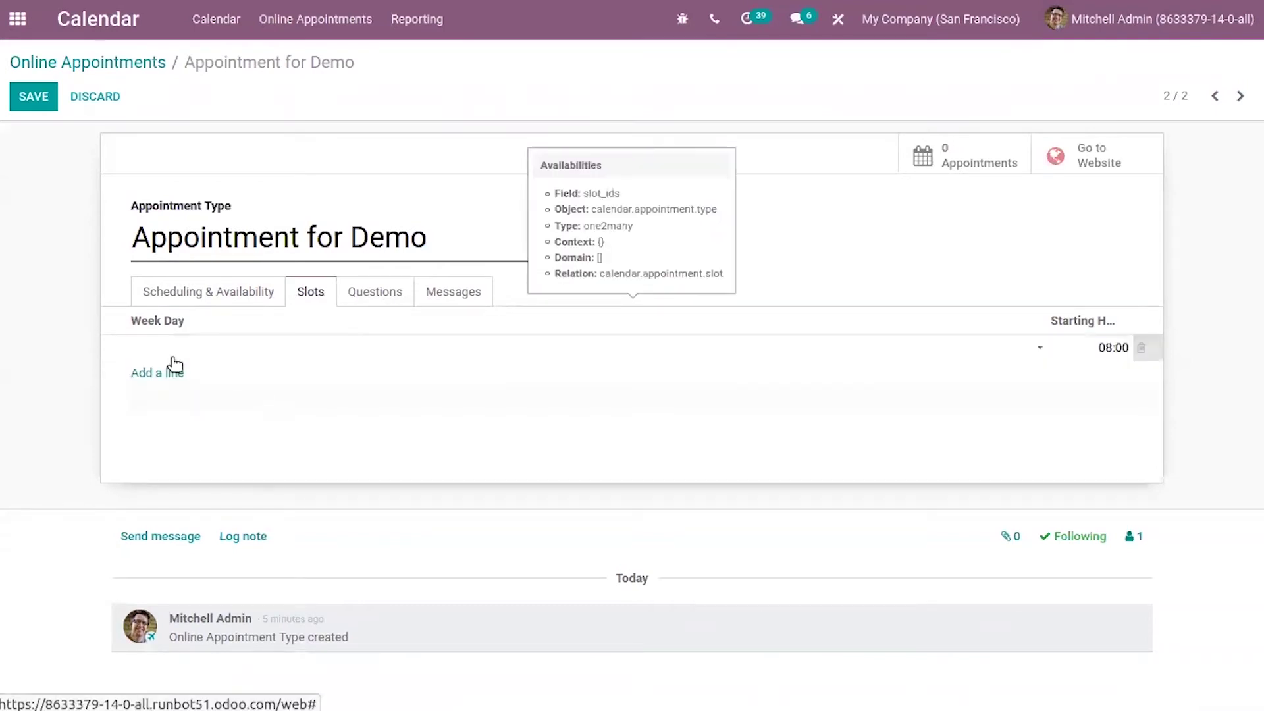
{"action": "left_click", "coordinate": [170, 344]}
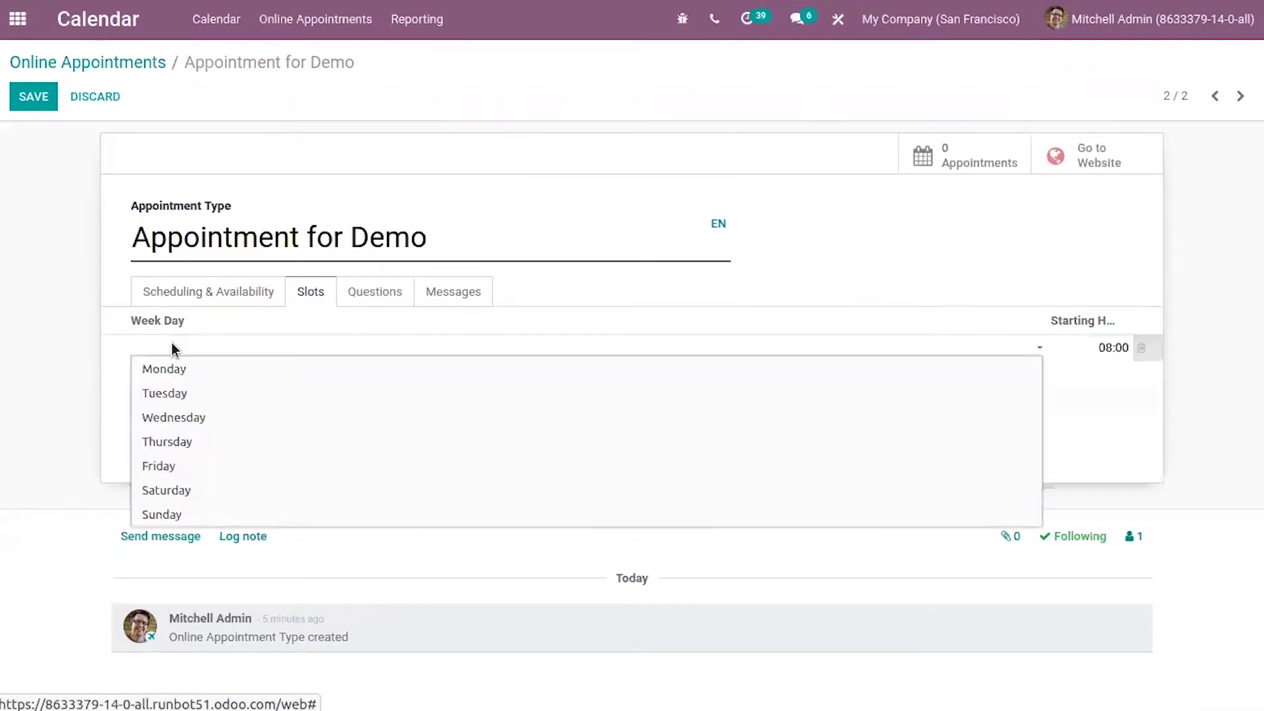
{"action": "left_click", "coordinate": [201, 374]}
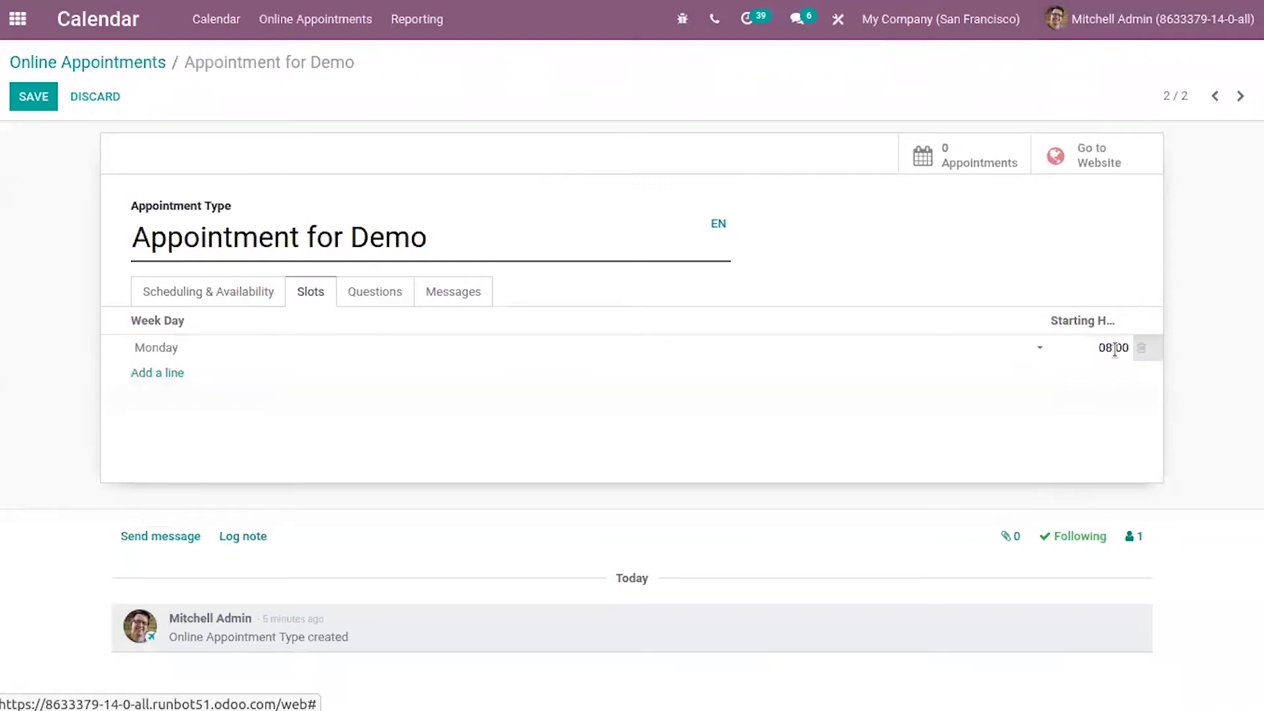
{"action": "left_click", "coordinate": [161, 374]}
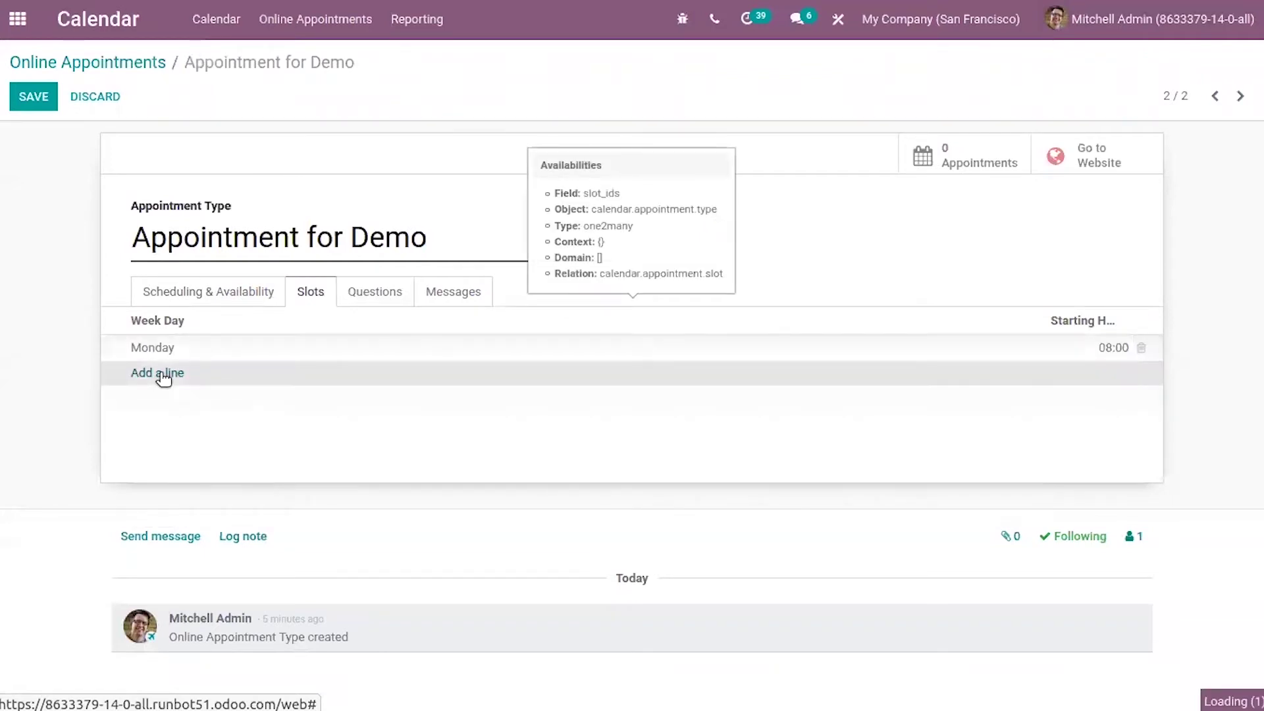
{"action": "left_click", "coordinate": [162, 376]}
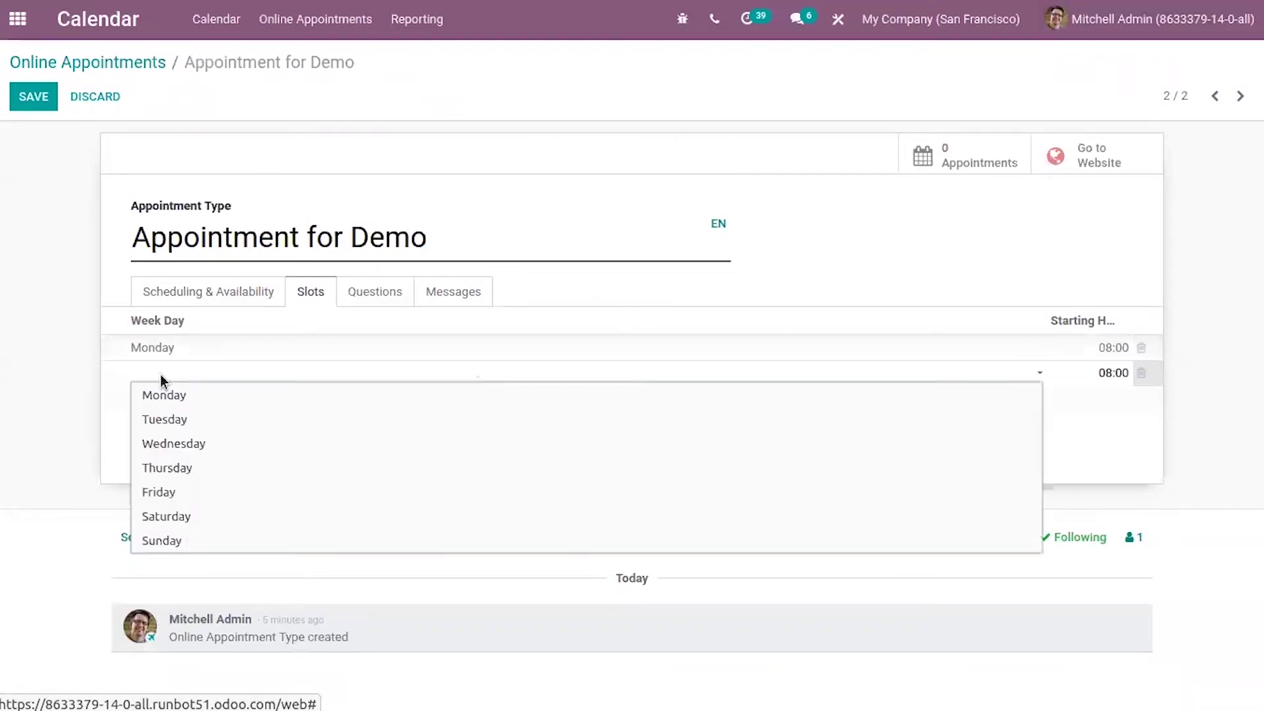
{"action": "left_click", "coordinate": [223, 419]}
{"action": "left_click", "coordinate": [1119, 374]}
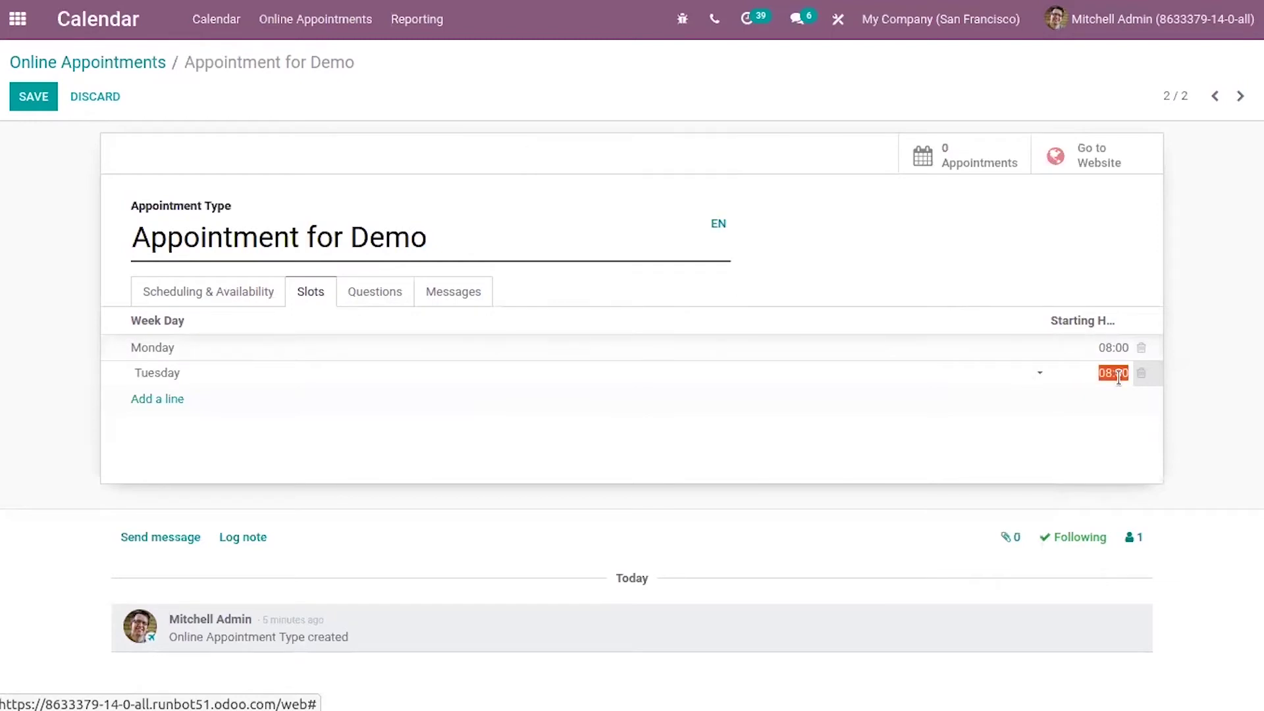
{"action": "type", "text": "11"}
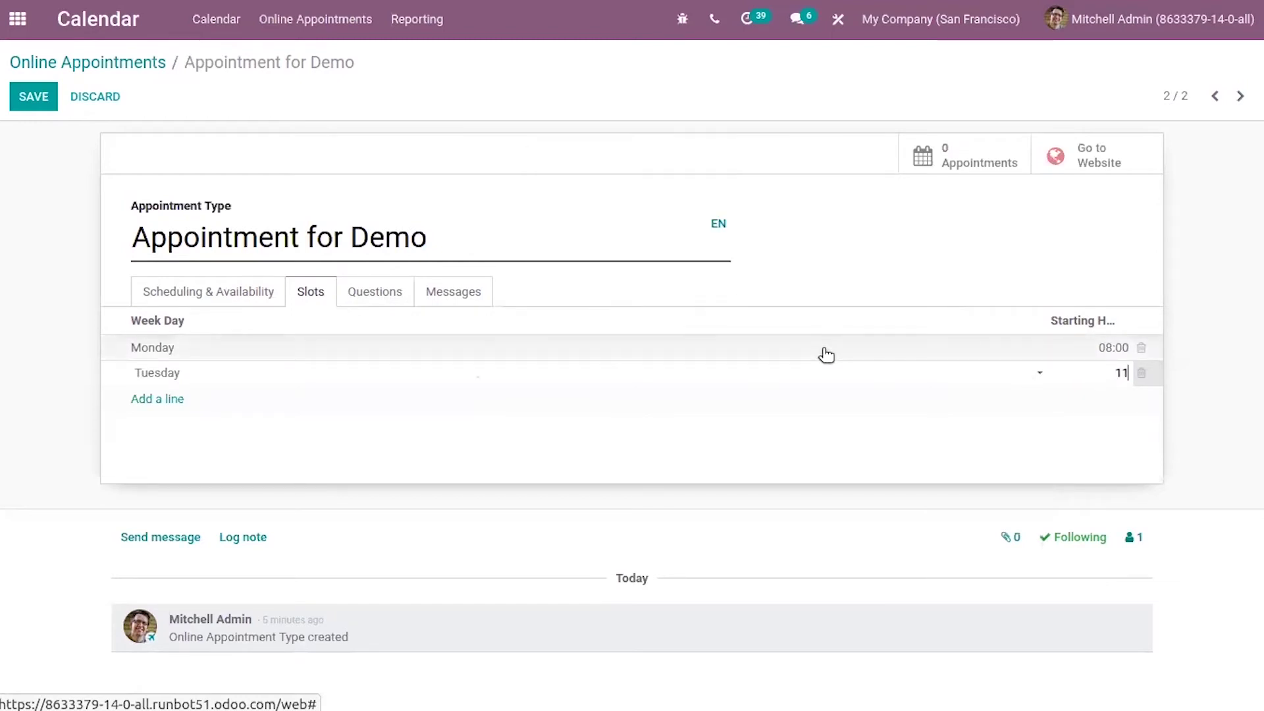
{"action": "type", "text": ":00"}
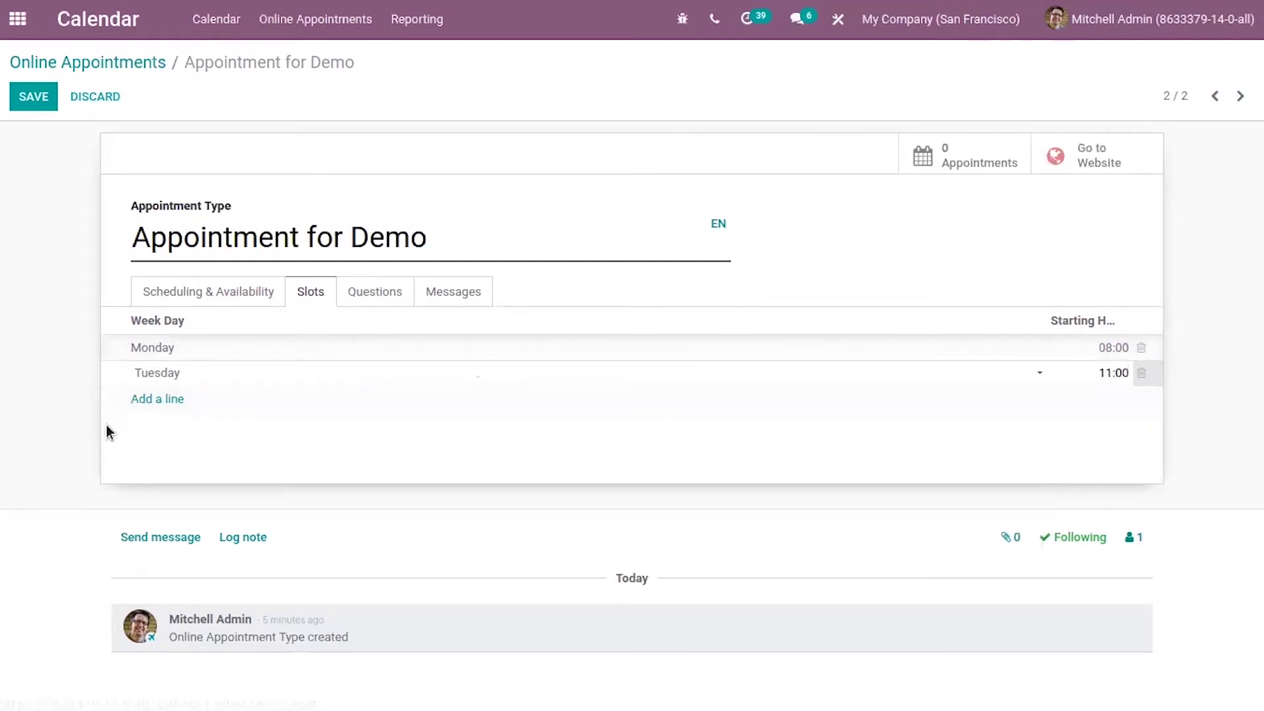
Add two Wednesday slots, the first starting at 09:00.
{"action": "left_click", "coordinate": [156, 400]}
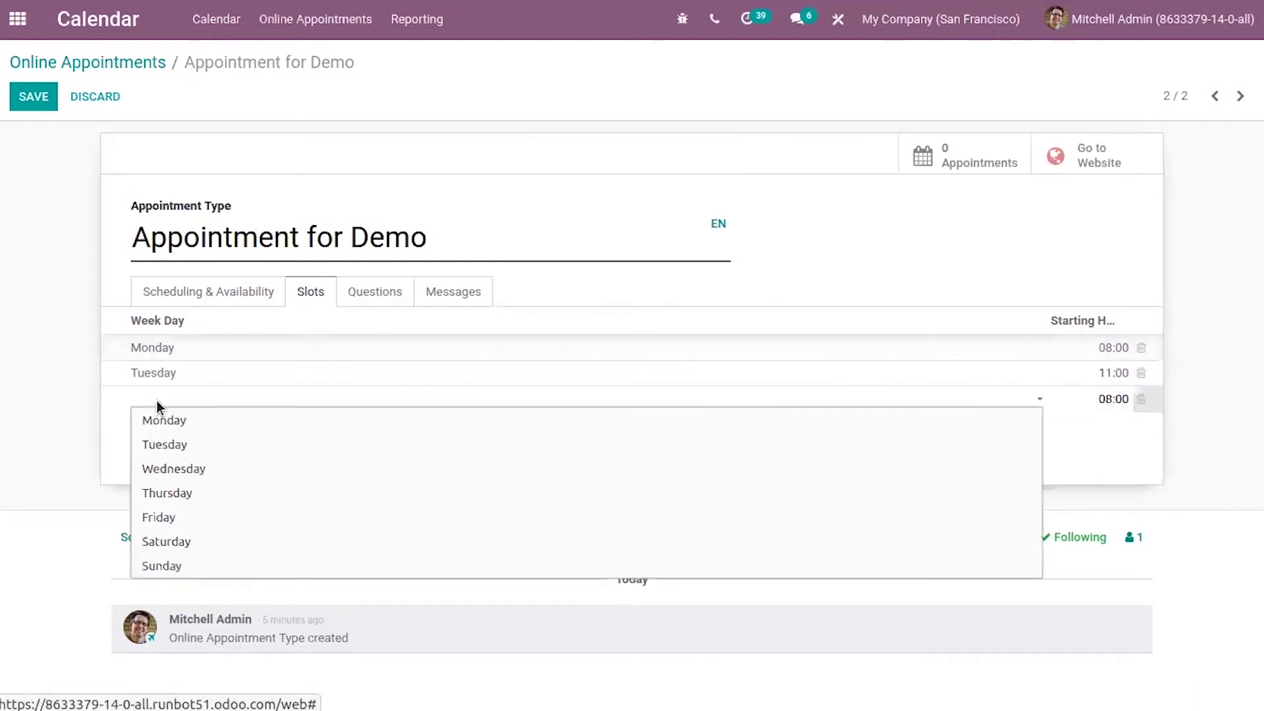
{"action": "left_click", "coordinate": [211, 468]}
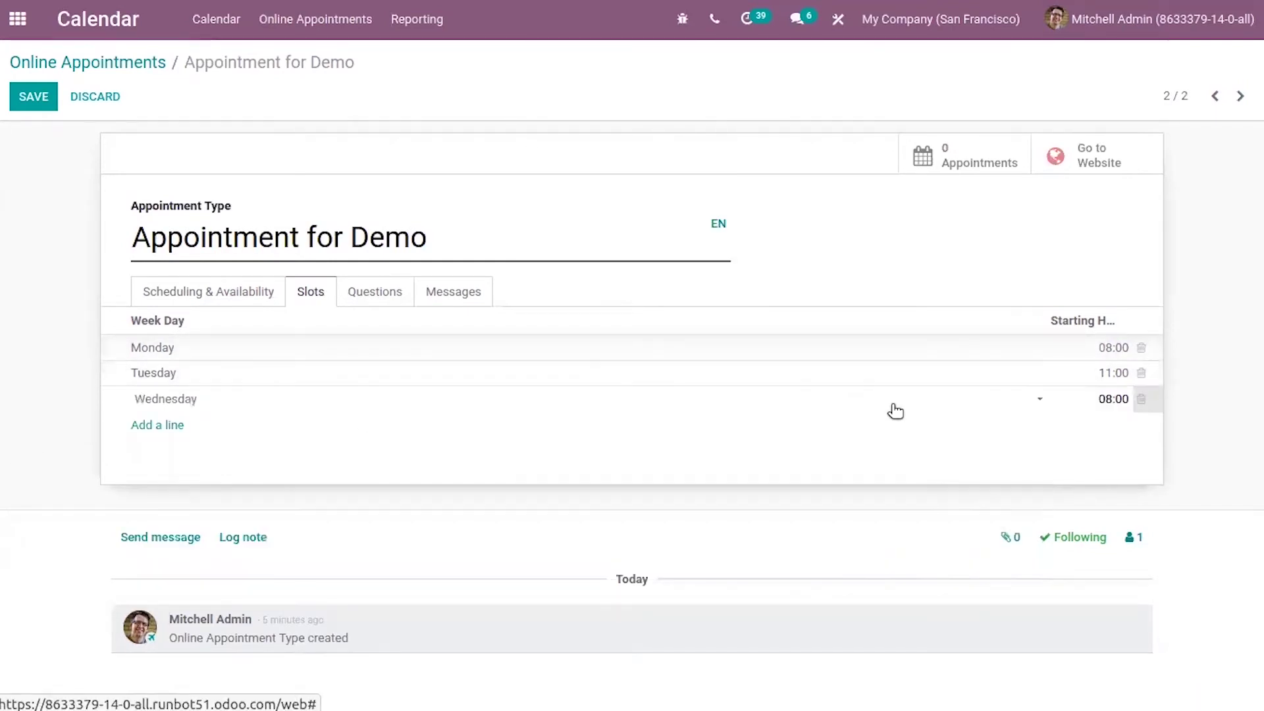
{"action": "left_click", "coordinate": [1107, 403]}
{"action": "type", "text": "9:00"}
{"action": "left_click", "coordinate": [162, 426]}
{"action": "left_click", "coordinate": [164, 428]}
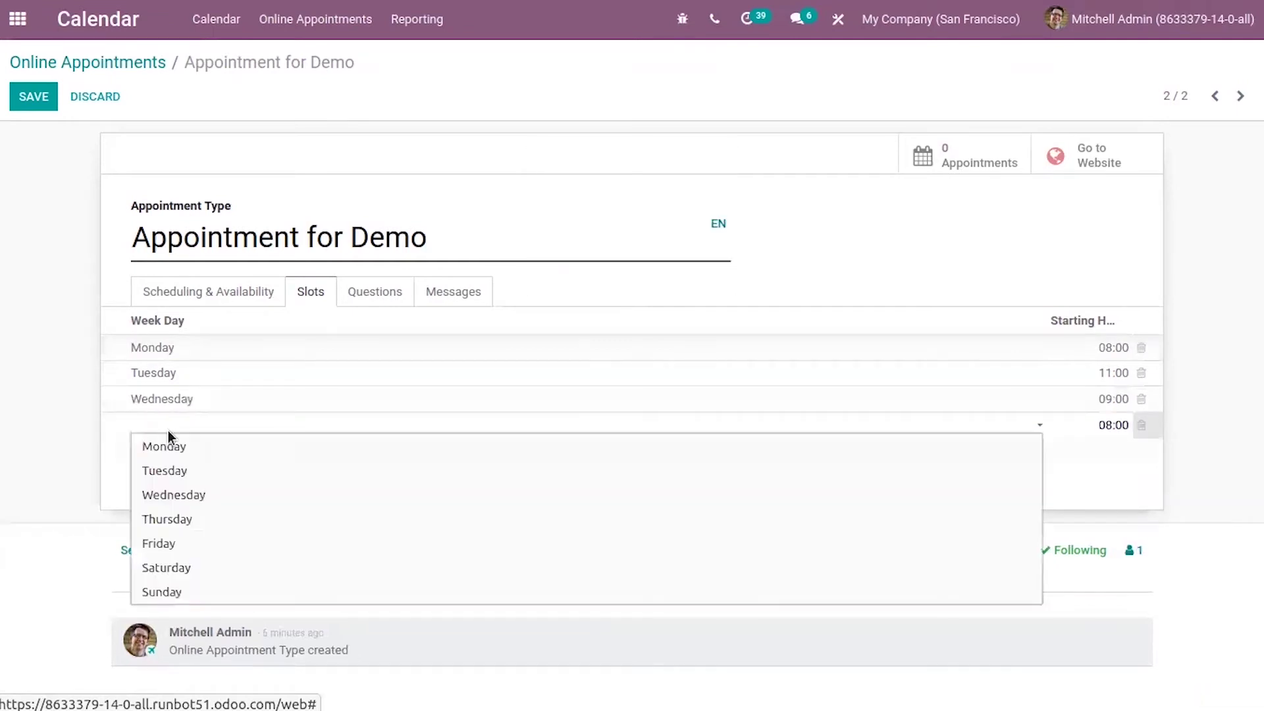
{"action": "left_click", "coordinate": [240, 520]}
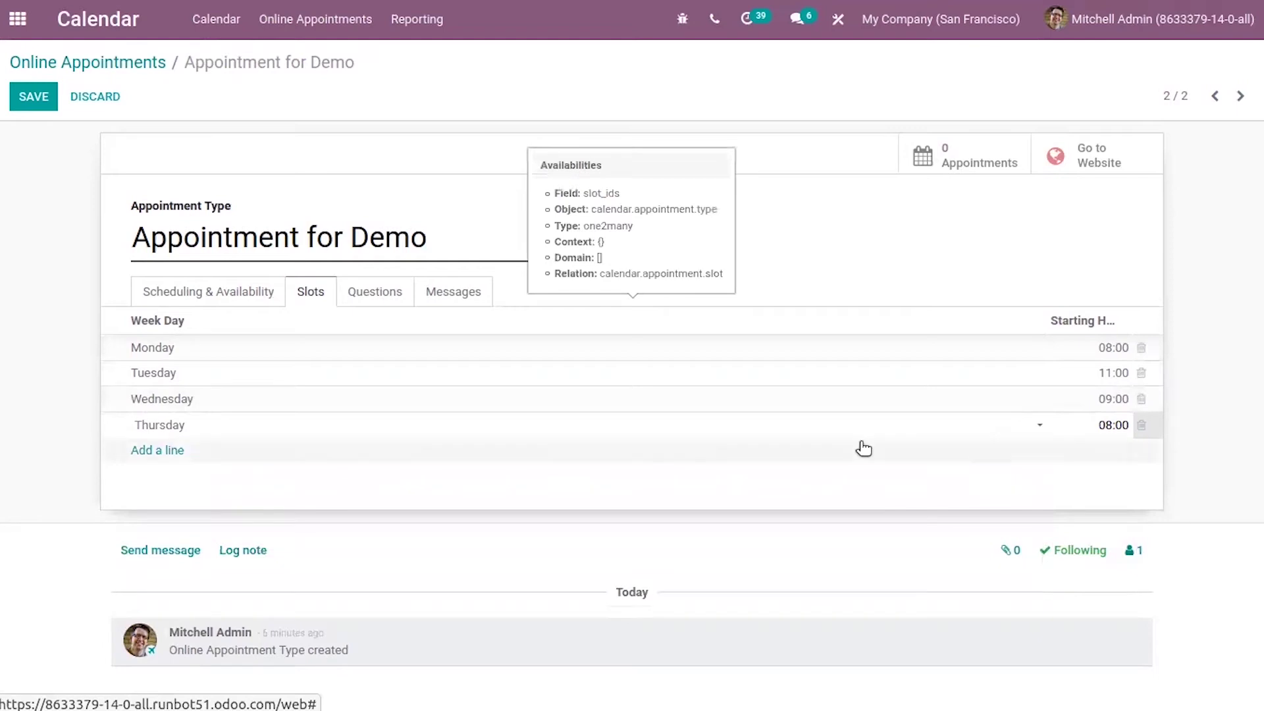
{"action": "left_click", "coordinate": [170, 427]}
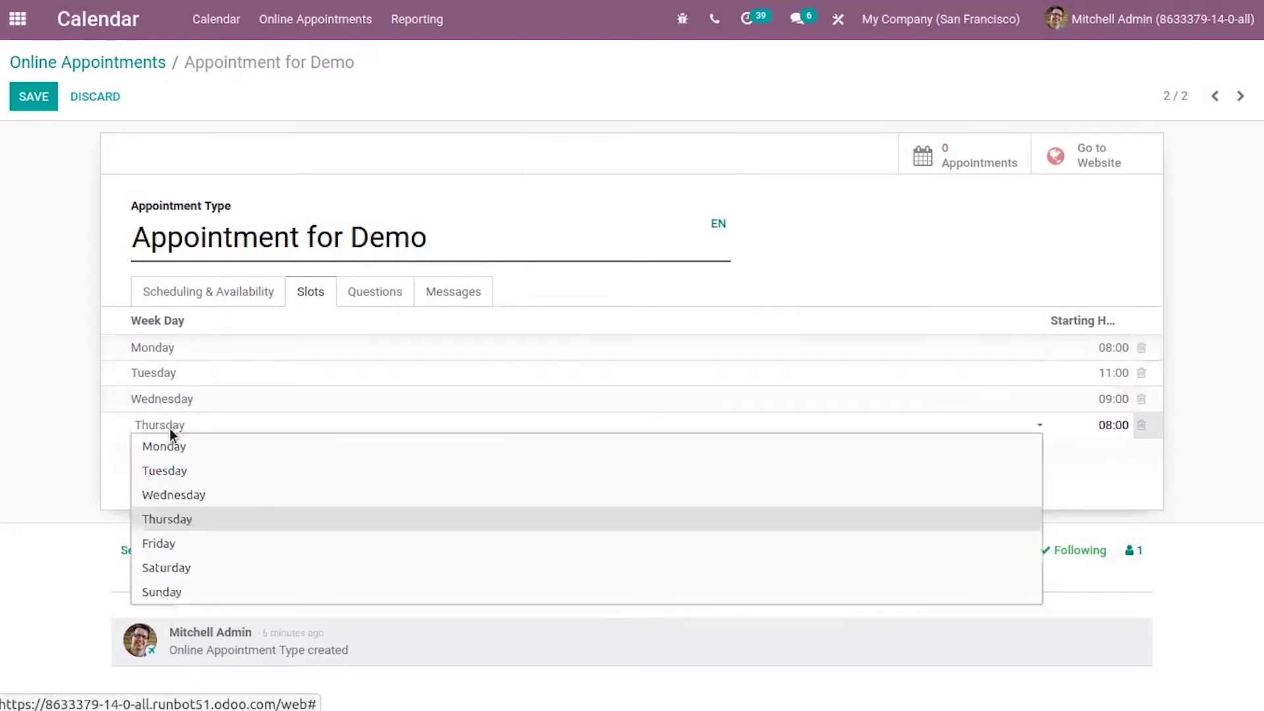
{"action": "left_click", "coordinate": [216, 491]}
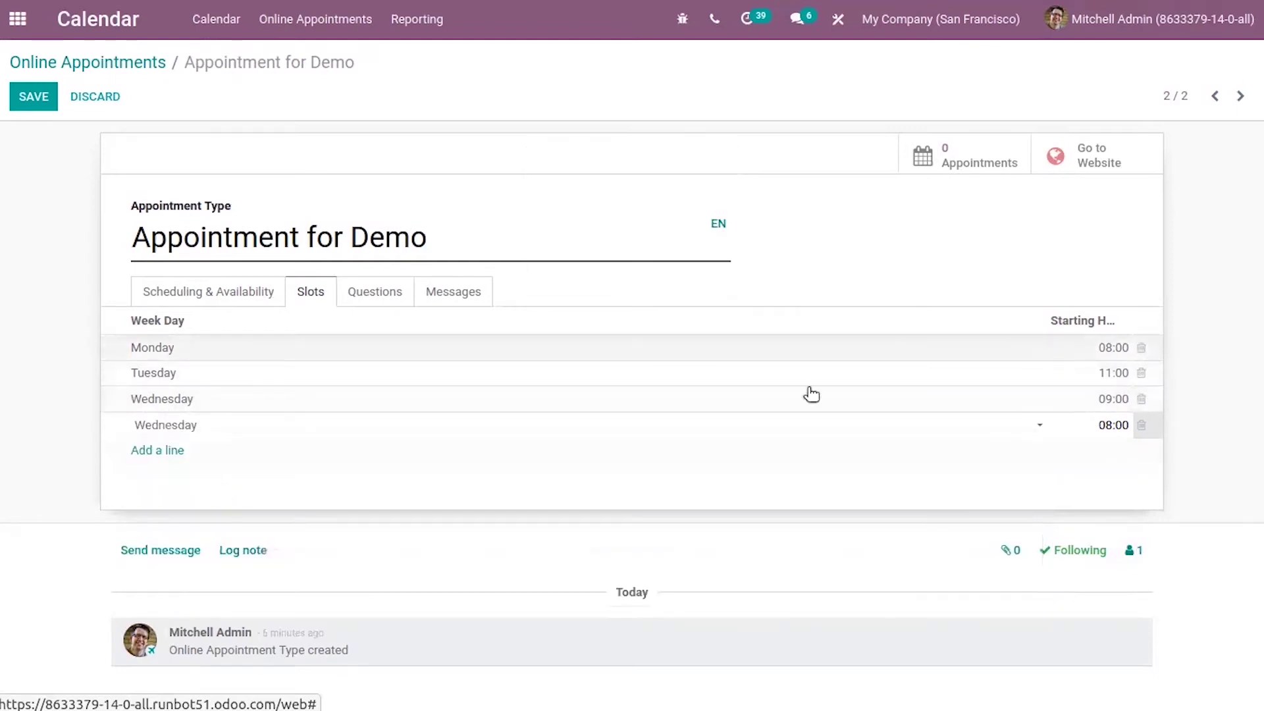
Move the 11:00 slot to Monday and add a Thursday slot.
{"action": "left_click", "coordinate": [156, 374]}
{"action": "left_click", "coordinate": [153, 371]}
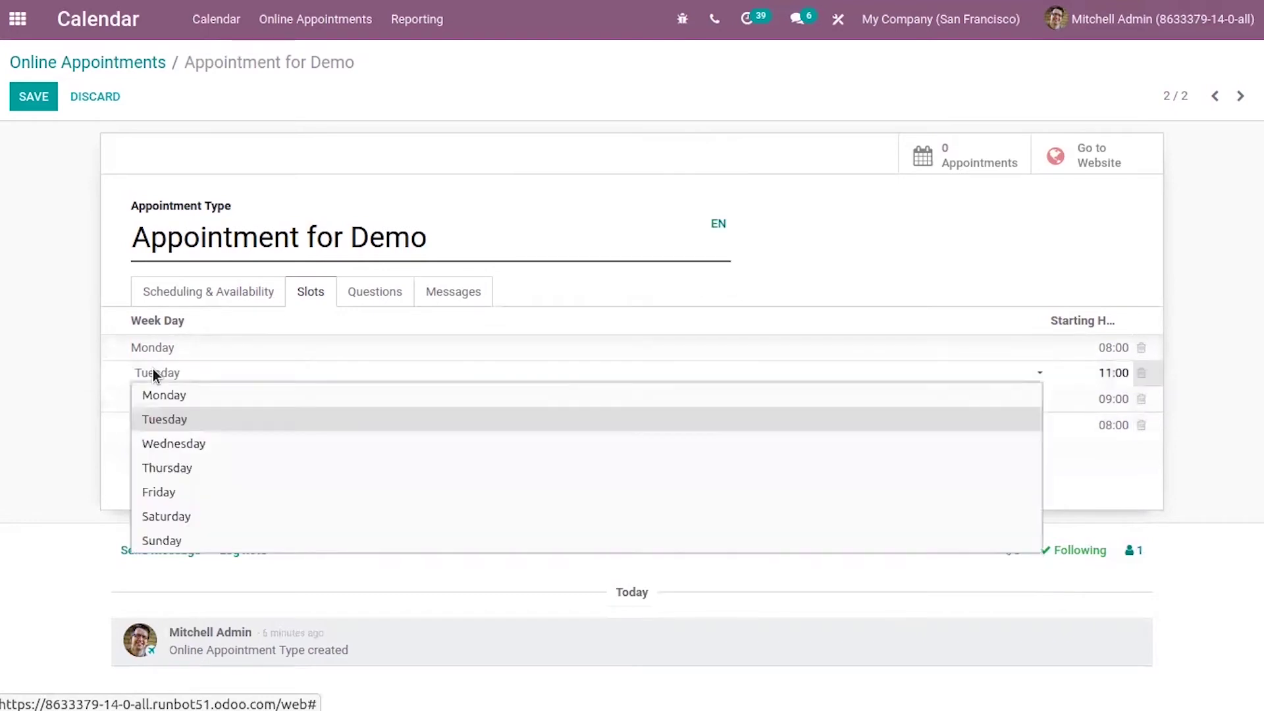
{"action": "left_click", "coordinate": [227, 399]}
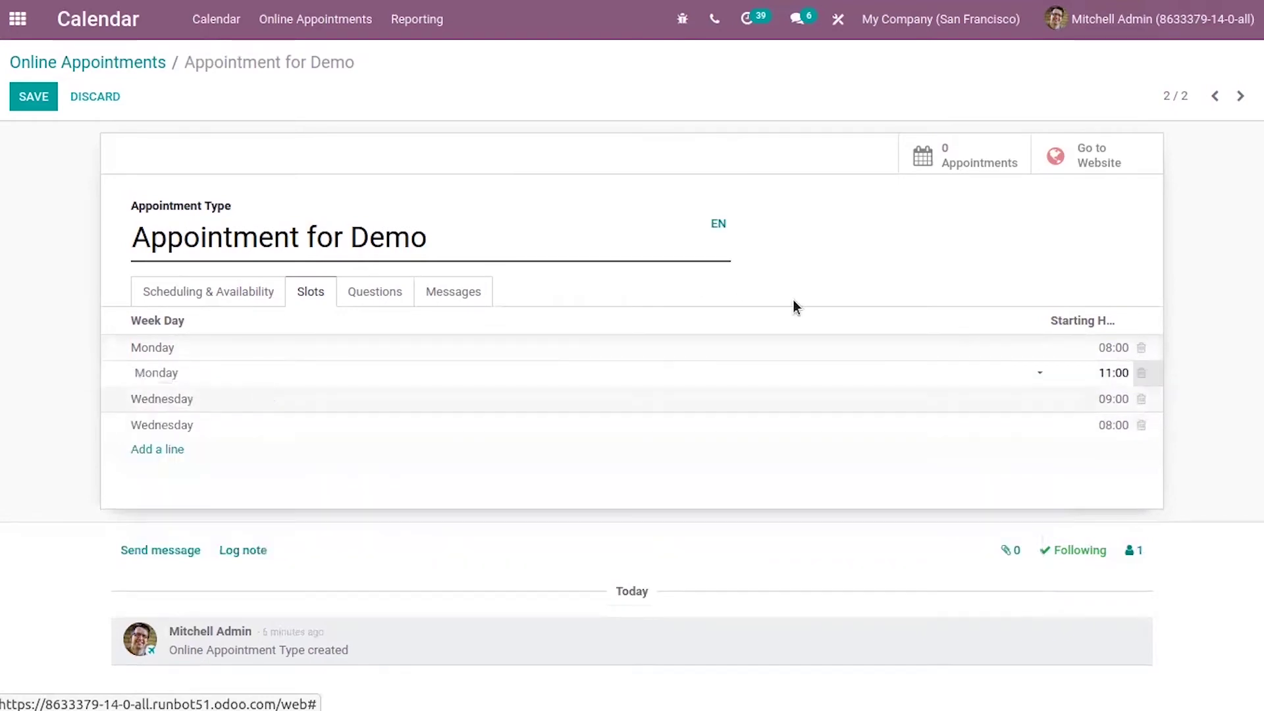
{"action": "left_click", "coordinate": [168, 452]}
{"action": "left_click", "coordinate": [166, 451]}
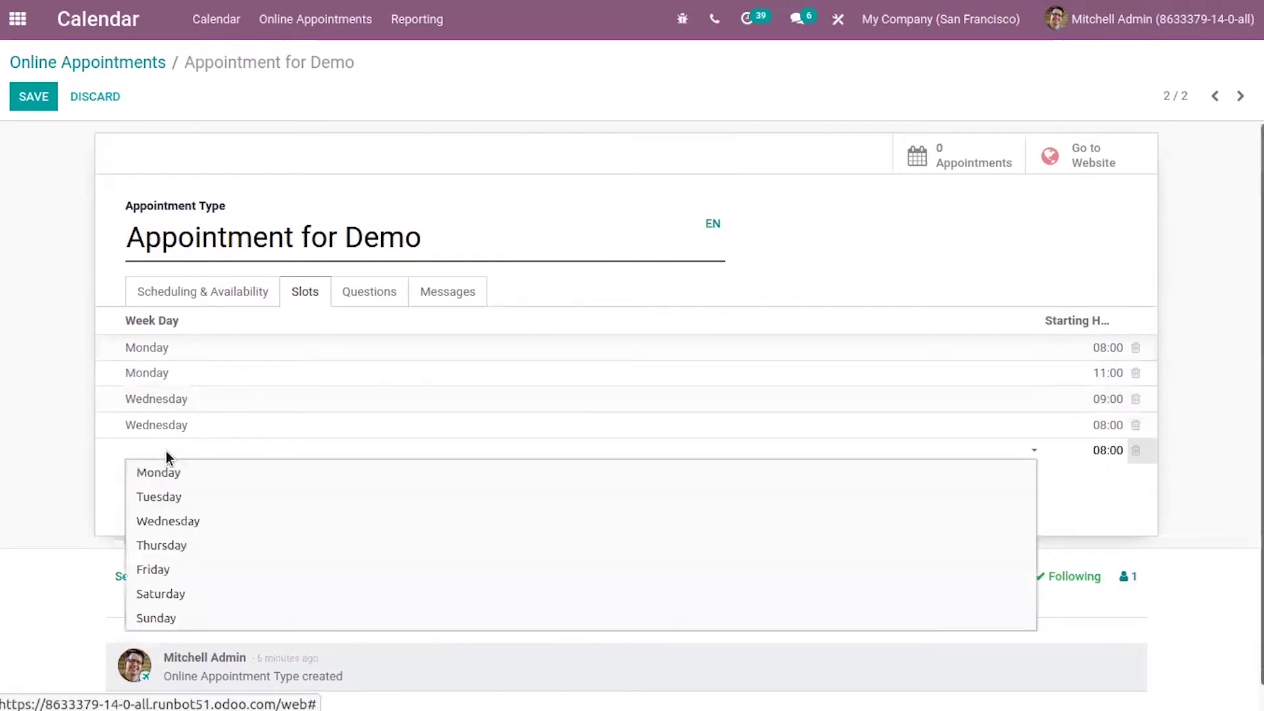
{"action": "left_click", "coordinate": [201, 545]}
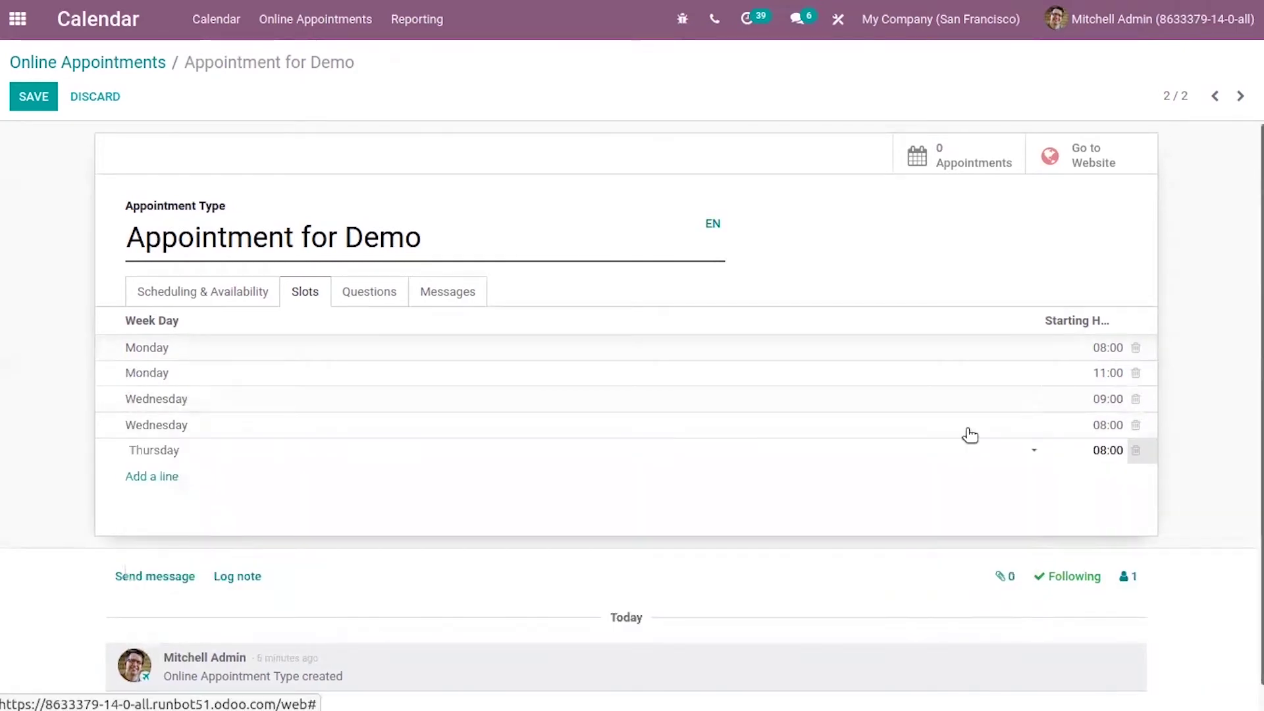
Add a Thursday 12:00 slot and set the second Wednesday slot to 11:30.
{"action": "left_click", "coordinate": [163, 479]}
{"action": "left_click", "coordinate": [160, 481]}
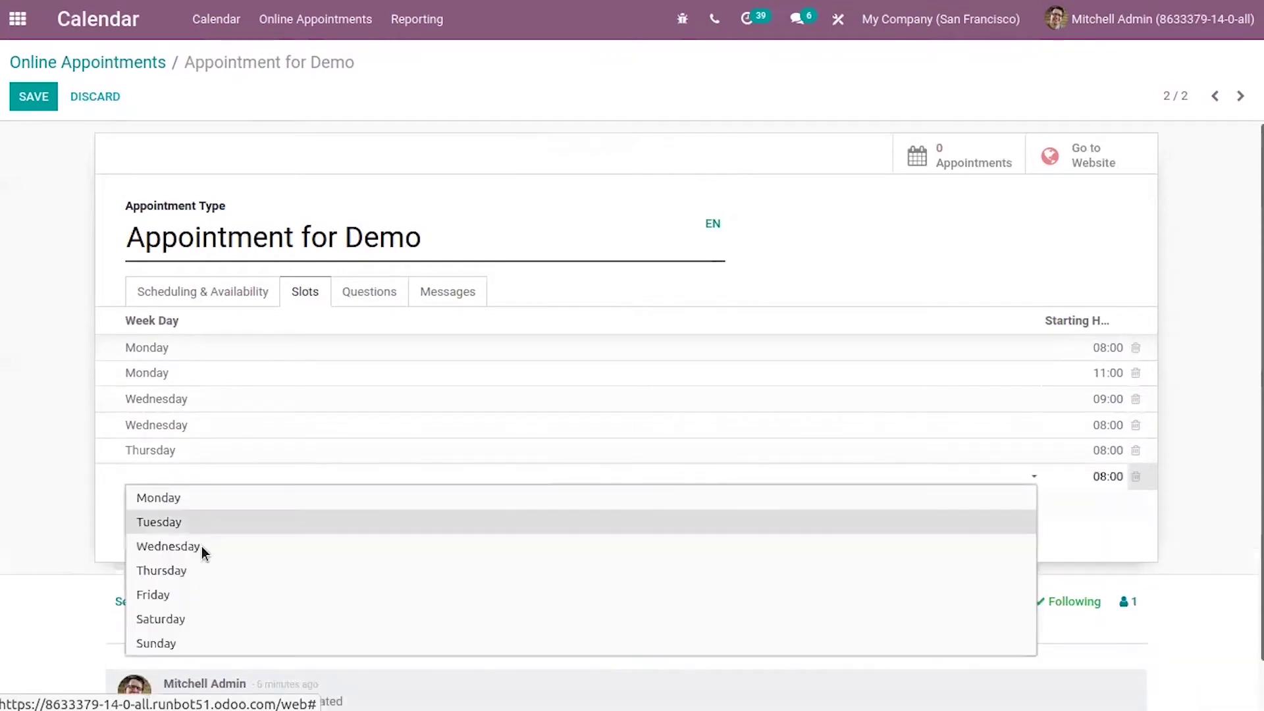
{"action": "left_click", "coordinate": [282, 571]}
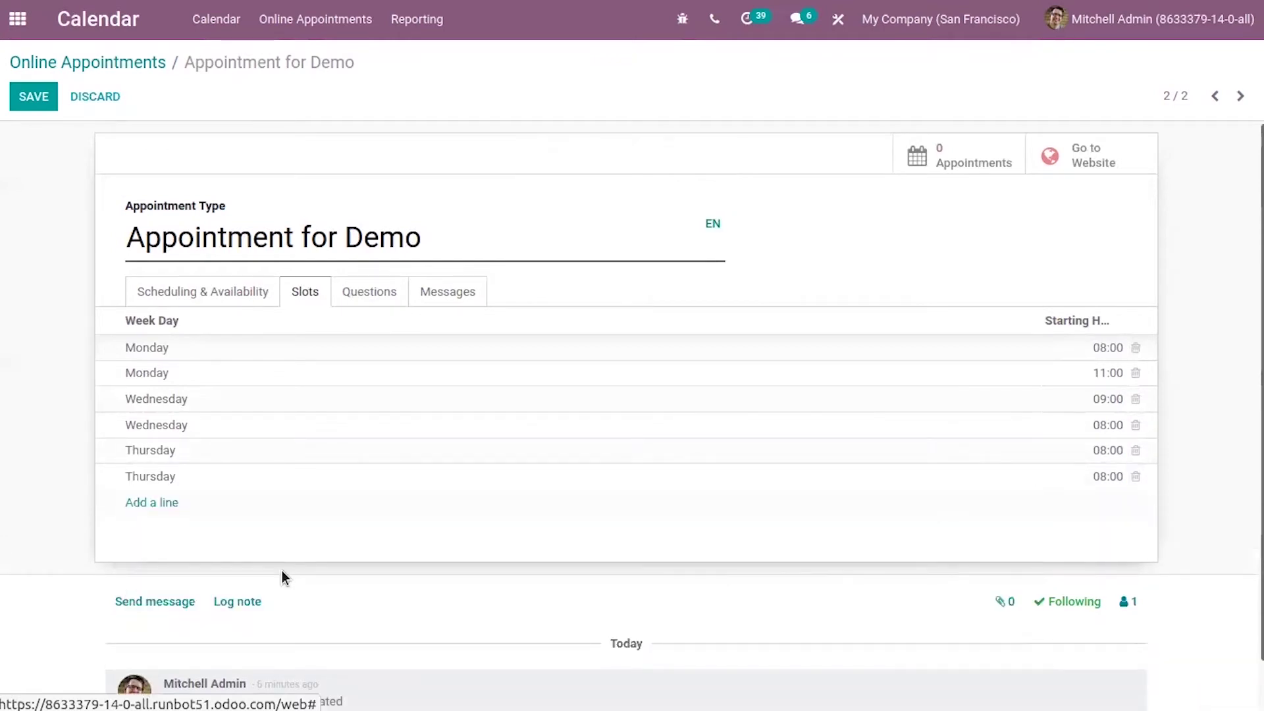
{"action": "left_click", "coordinate": [1120, 478]}
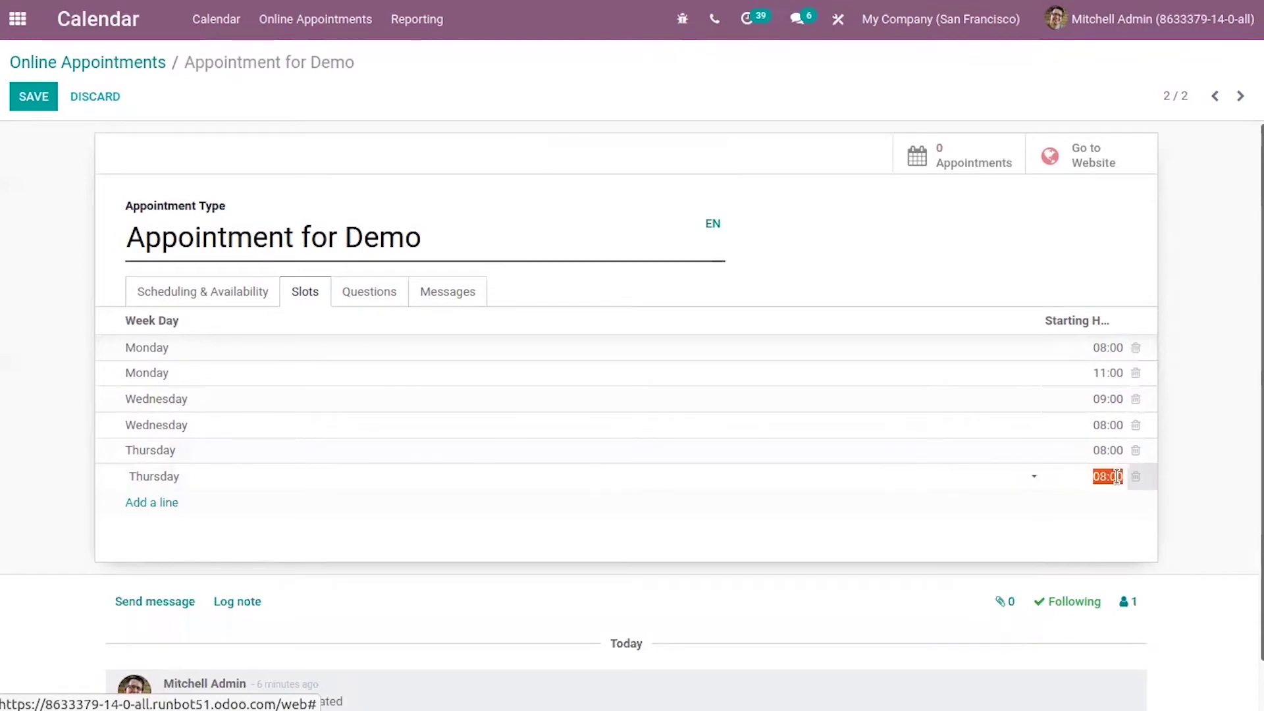
{"action": "type", "text": "12"}
{"action": "left_click", "coordinate": [1114, 427]}
{"action": "type", "text": "11:00"}
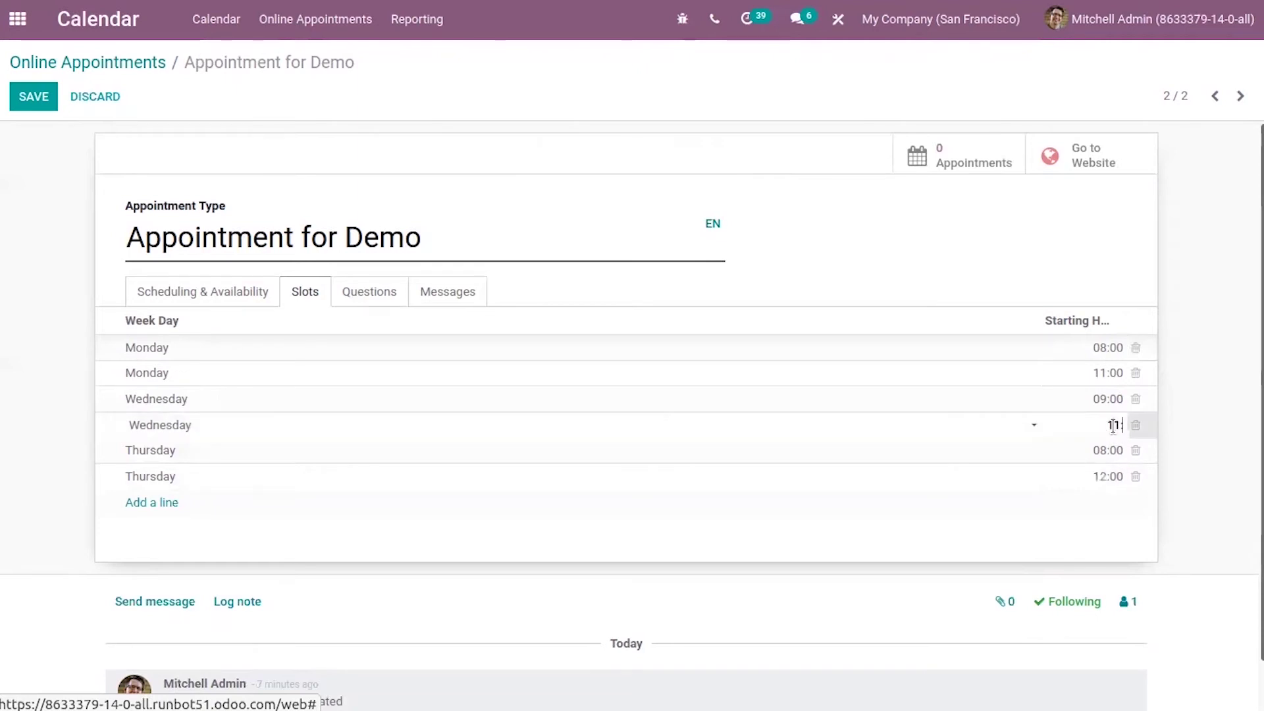
{"action": "left_click", "coordinate": [836, 525]}
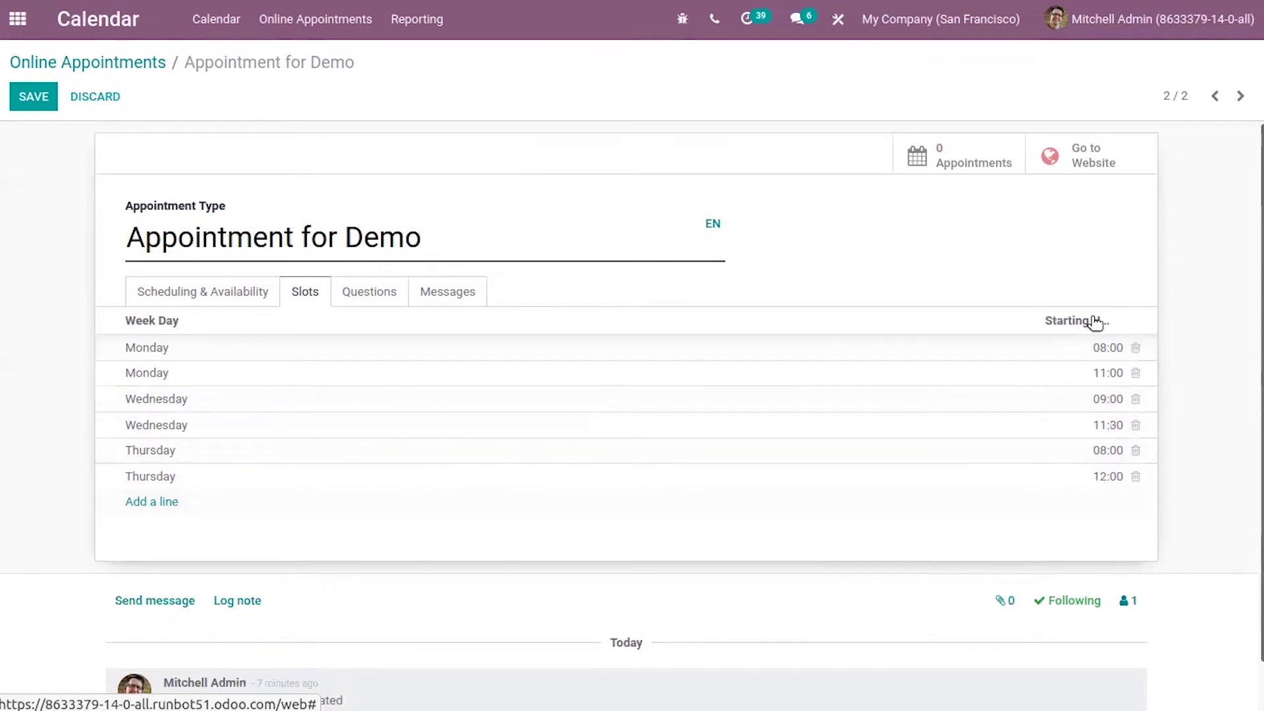
{"action": "mouse_move", "coordinate": [1095, 323]}
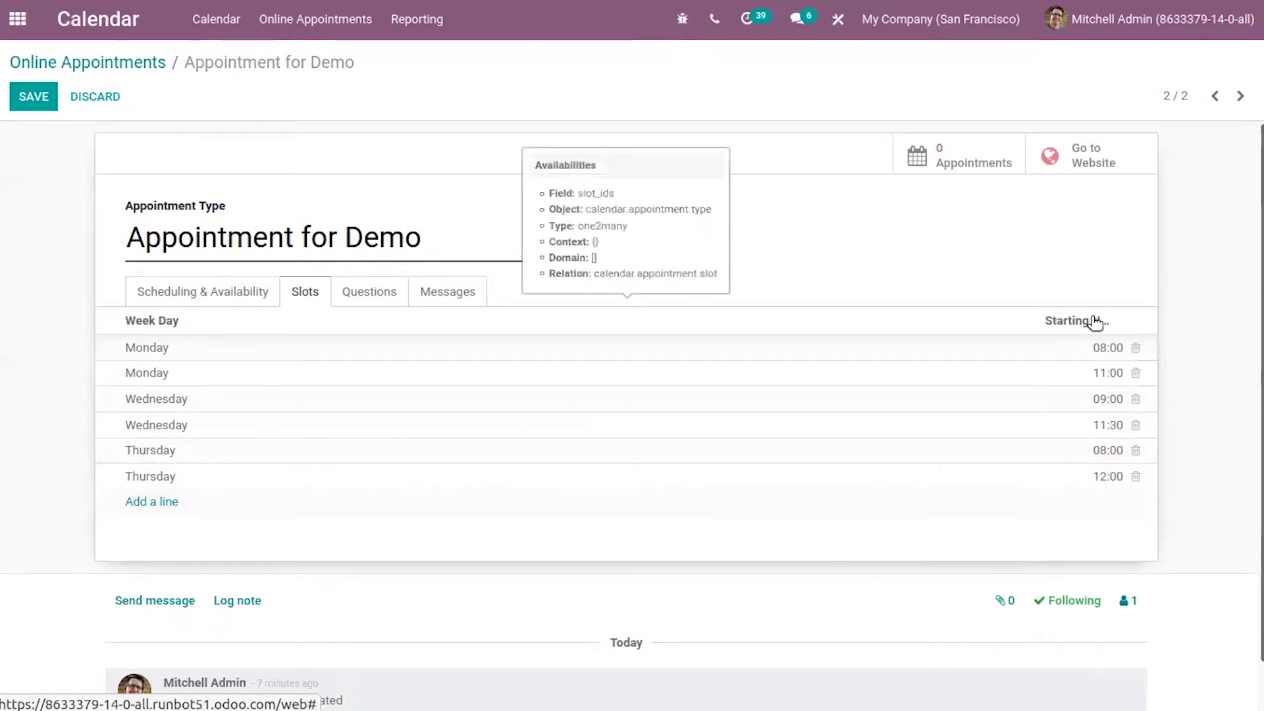
{"action": "left_click", "coordinate": [249, 323]}
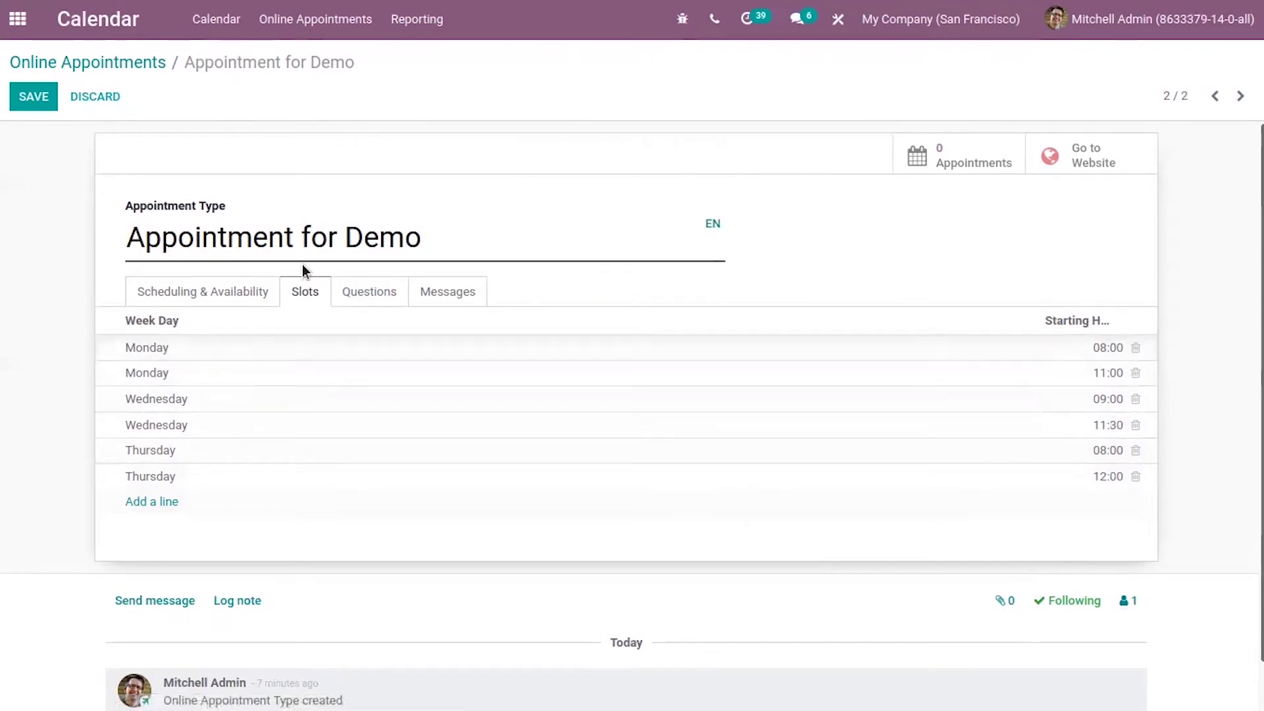
Check the empty Questions list, discarding a started question, then go to Messages.
{"action": "left_click", "coordinate": [374, 294]}
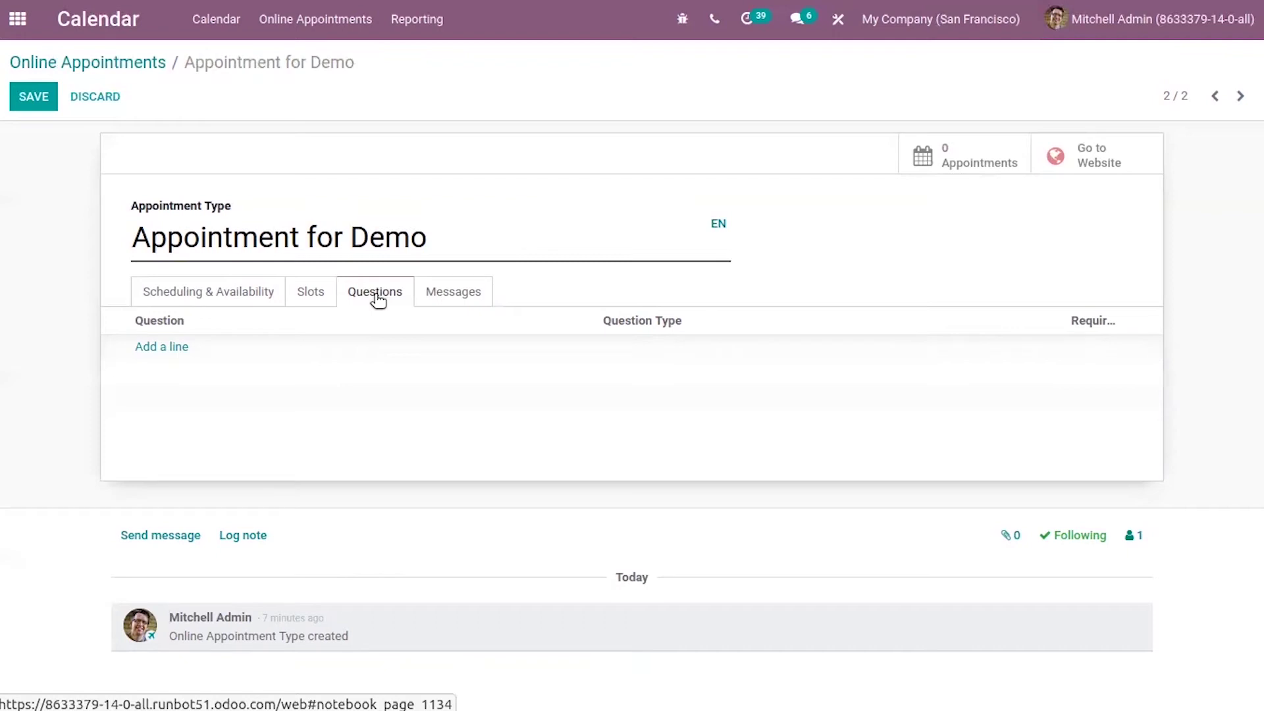
{"action": "left_click", "coordinate": [160, 347]}
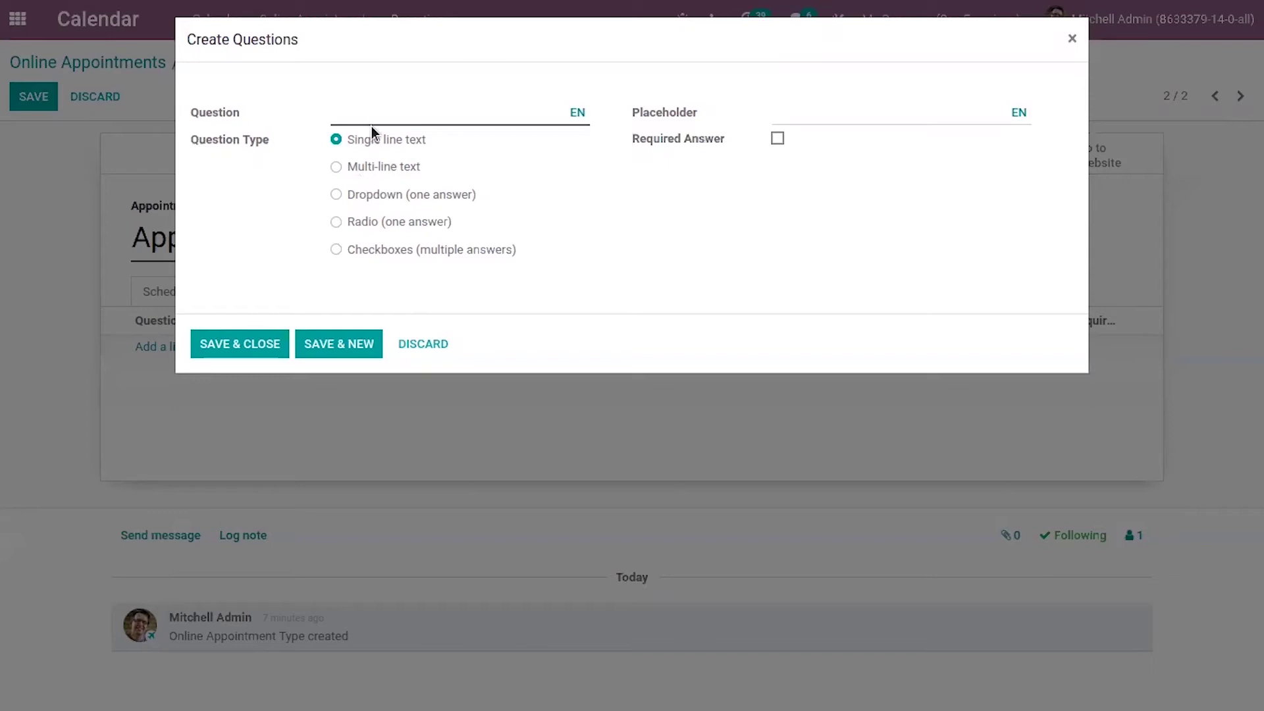
{"action": "left_click", "coordinate": [421, 341]}
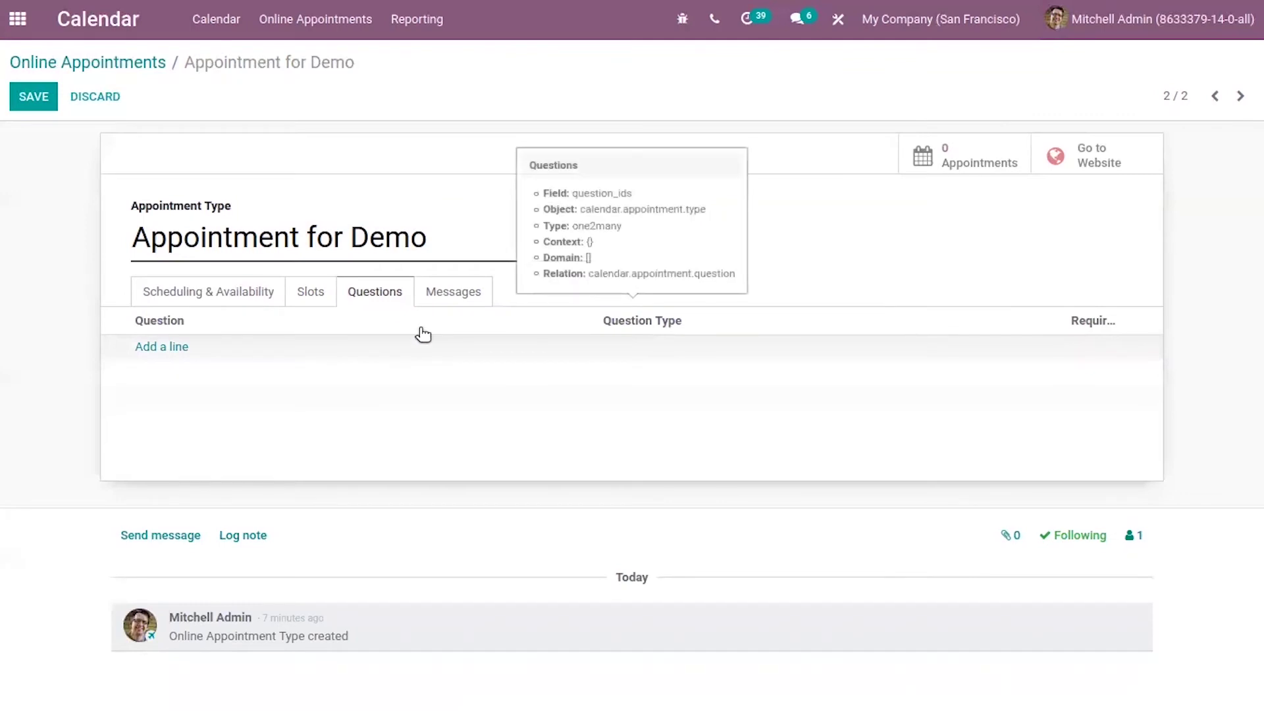
{"action": "left_click", "coordinate": [458, 289]}
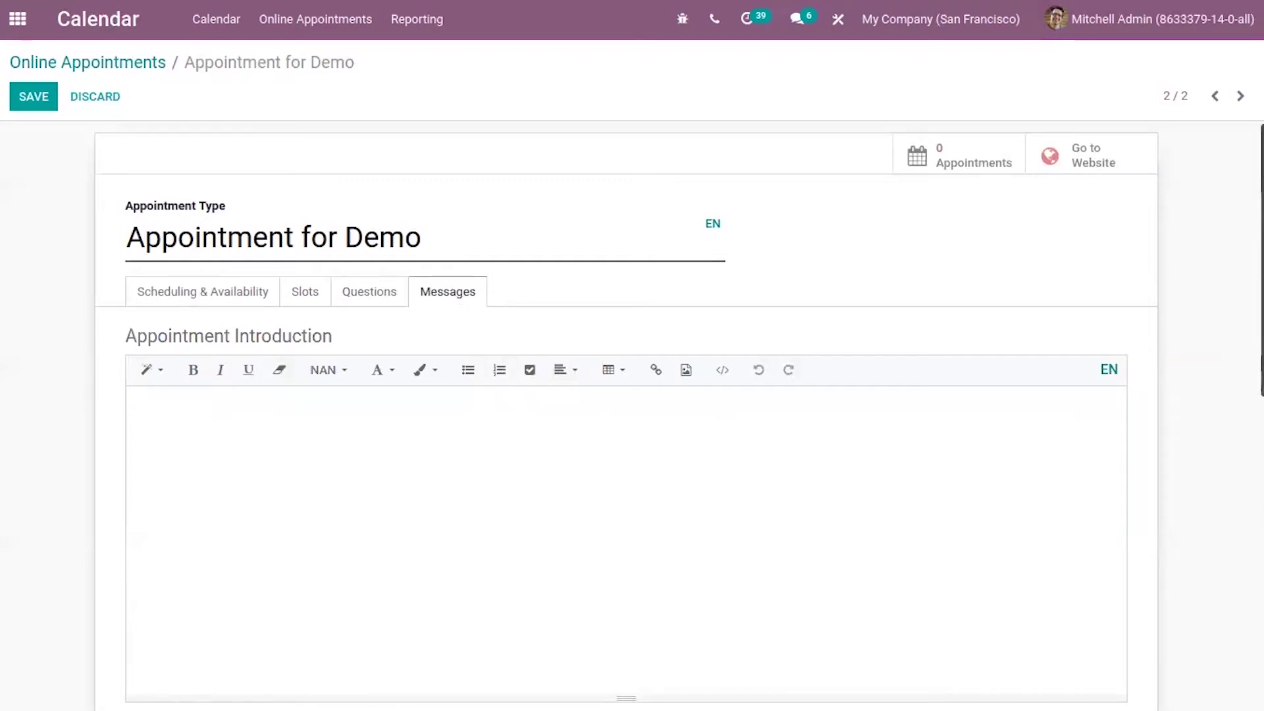
Enter 'Demo on Odoo 14 Manufacturing' as the Appointment Introduction text.
{"action": "left_click", "coordinate": [412, 452]}
{"action": "type", "text": "Demo"}
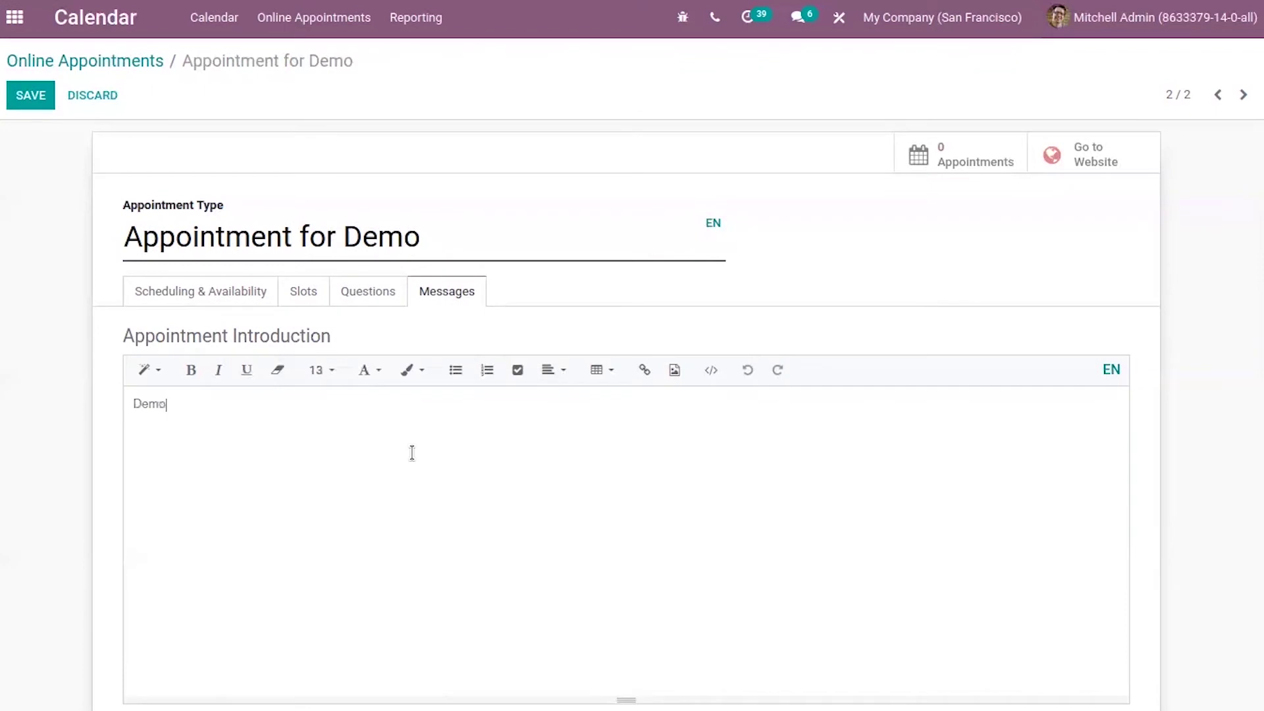
{"action": "type", "text": " on Odoo 14 Manufact"}
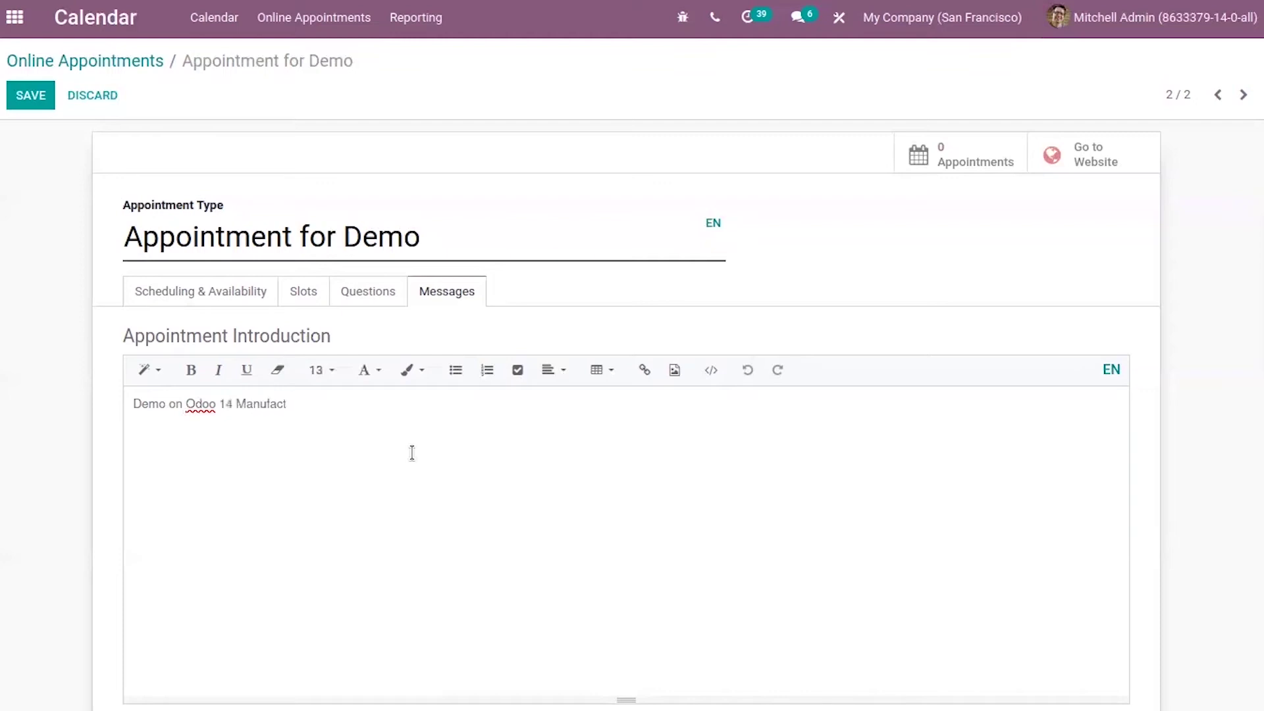
{"action": "type", "text": "uring"}
{"action": "left_click", "coordinate": [371, 292]}
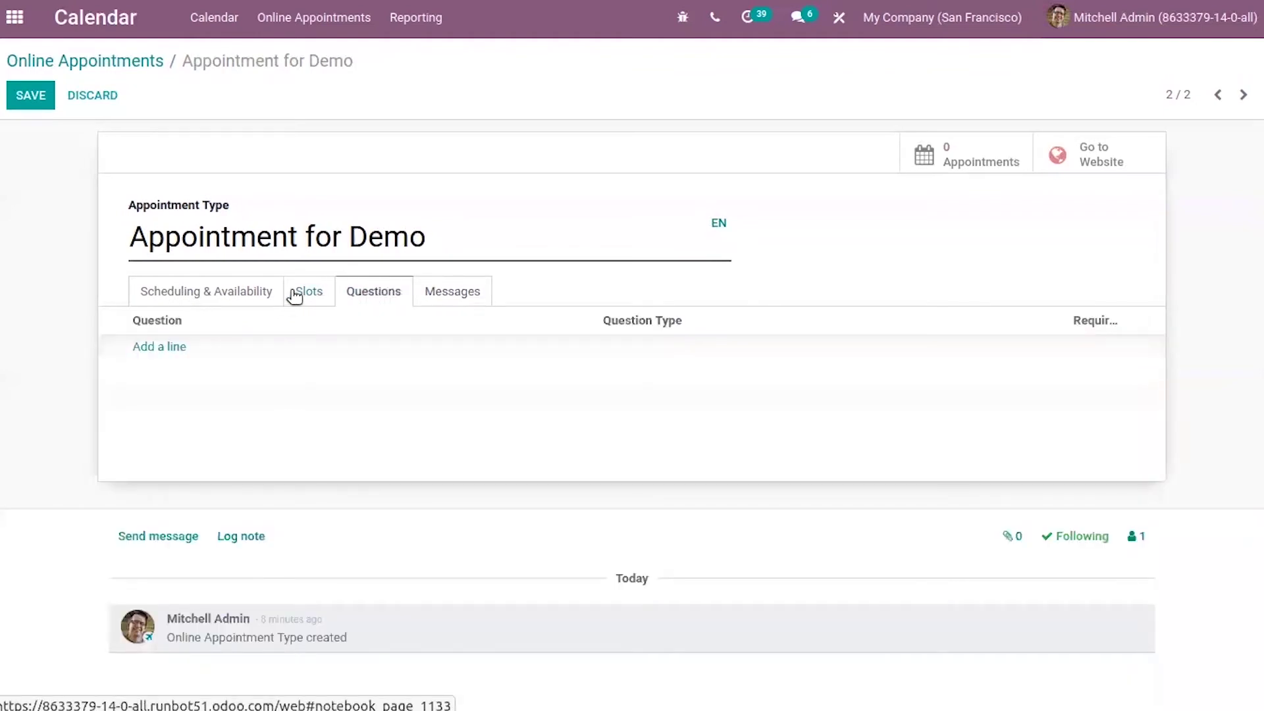
Review the Slots and scheduling settings, save the appointment type, and reopen it for editing.
{"action": "left_click", "coordinate": [295, 295]}
{"action": "left_click", "coordinate": [232, 292]}
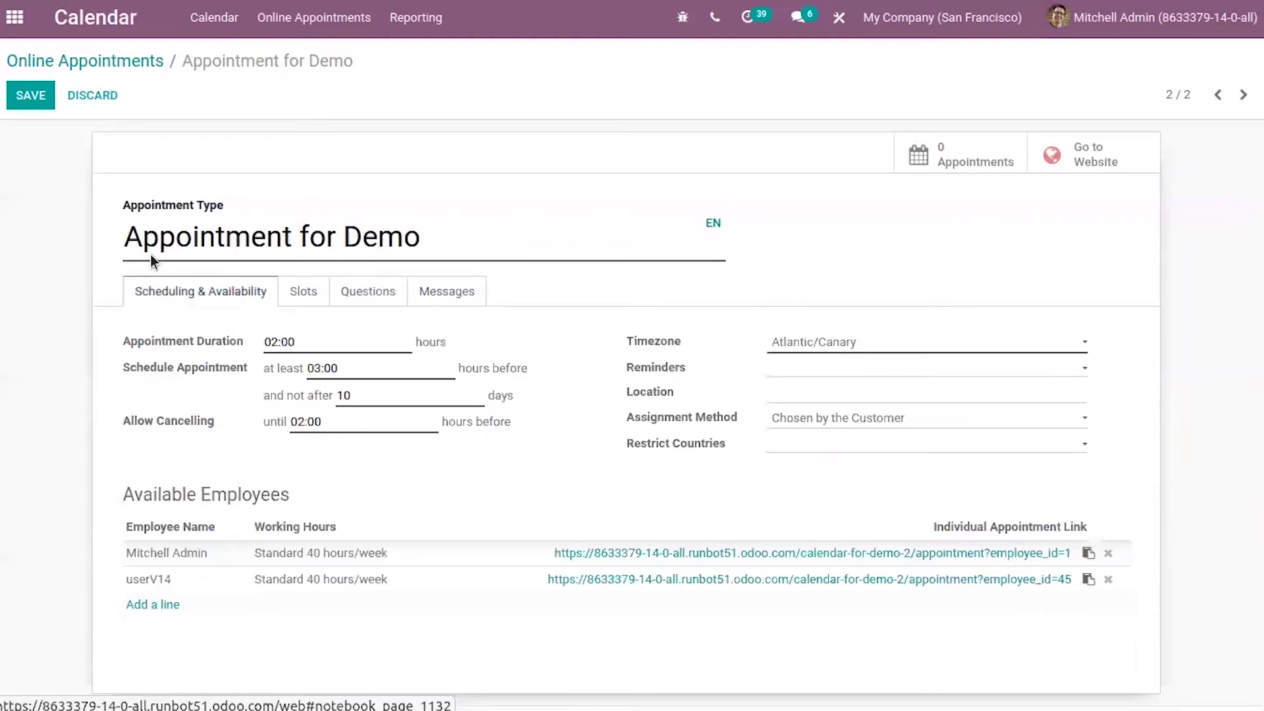
{"action": "left_click", "coordinate": [33, 104]}
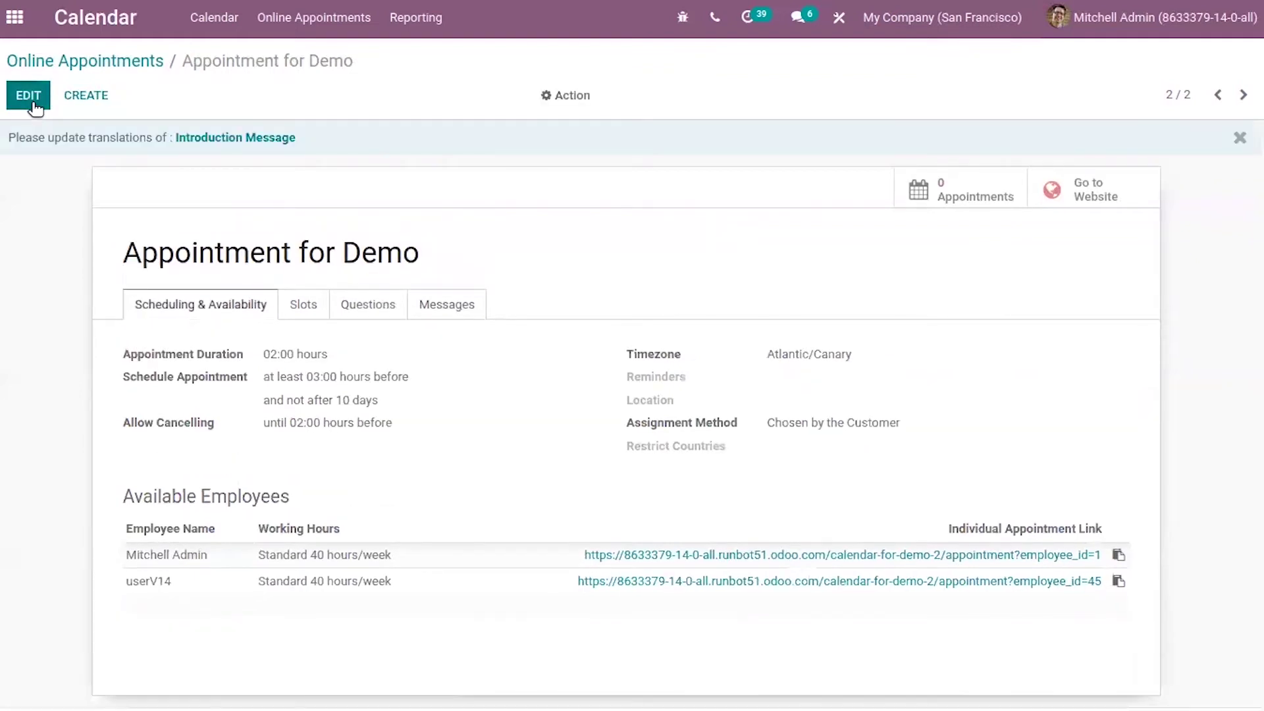
{"action": "left_click", "coordinate": [33, 102]}
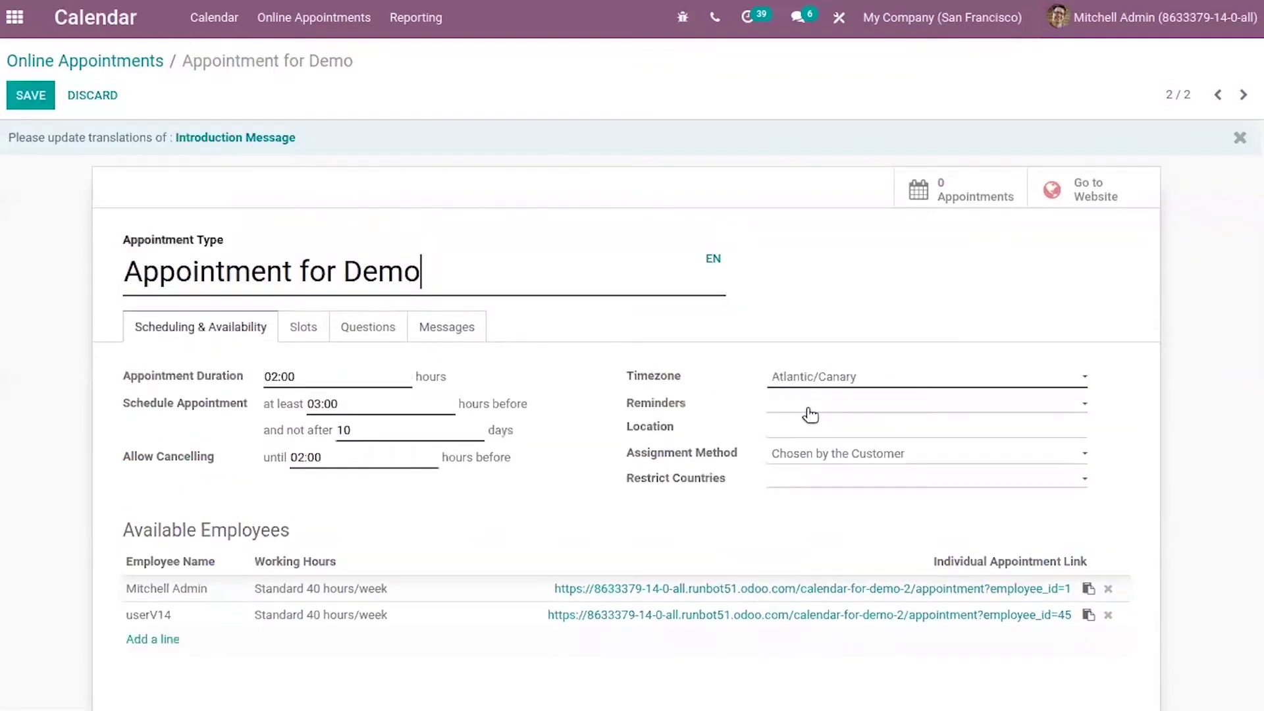
Add Notification - 30 Minutes and SMS Text Message - 1 Hours reminders and save.
{"action": "left_click", "coordinate": [810, 414]}
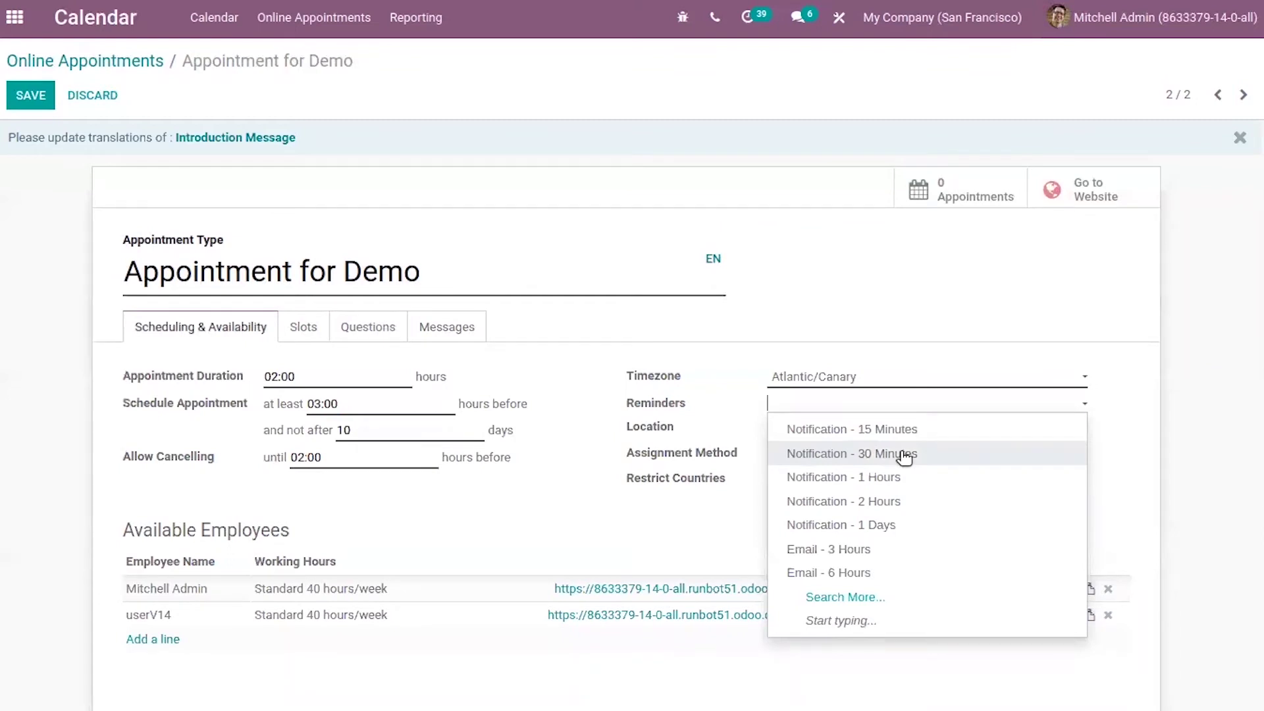
{"action": "left_click", "coordinate": [904, 456]}
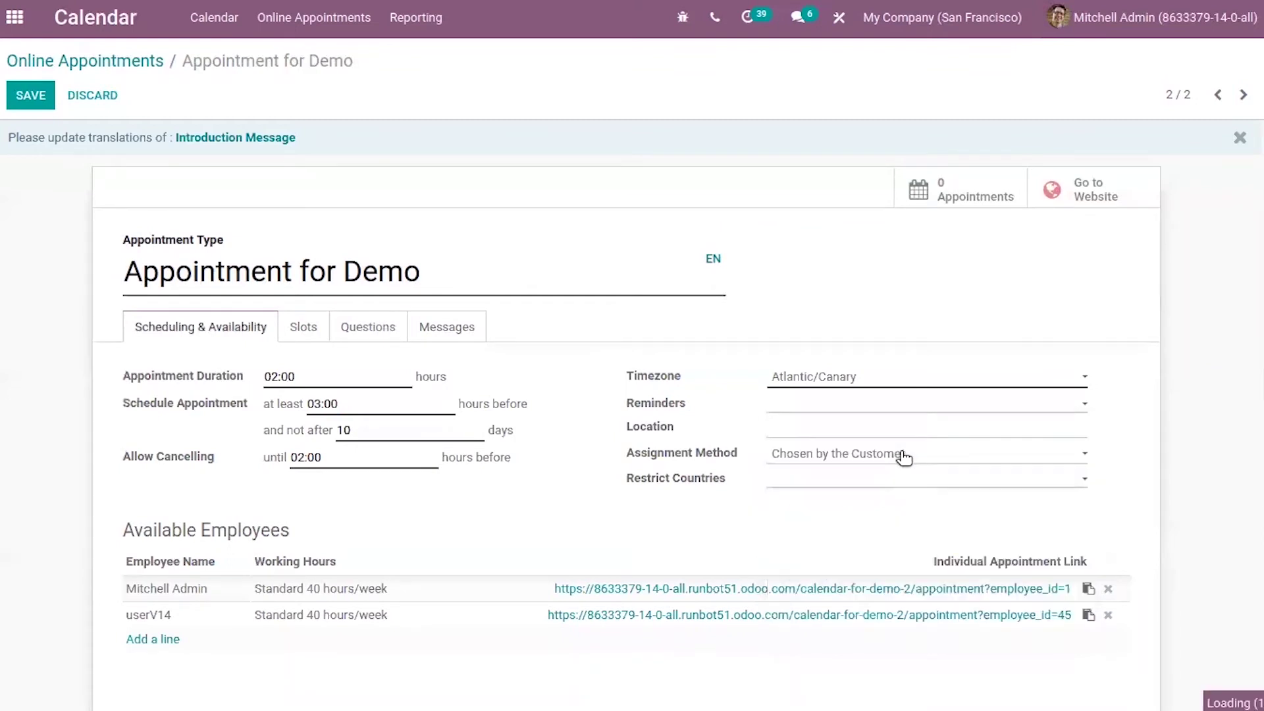
{"action": "left_click", "coordinate": [925, 410]}
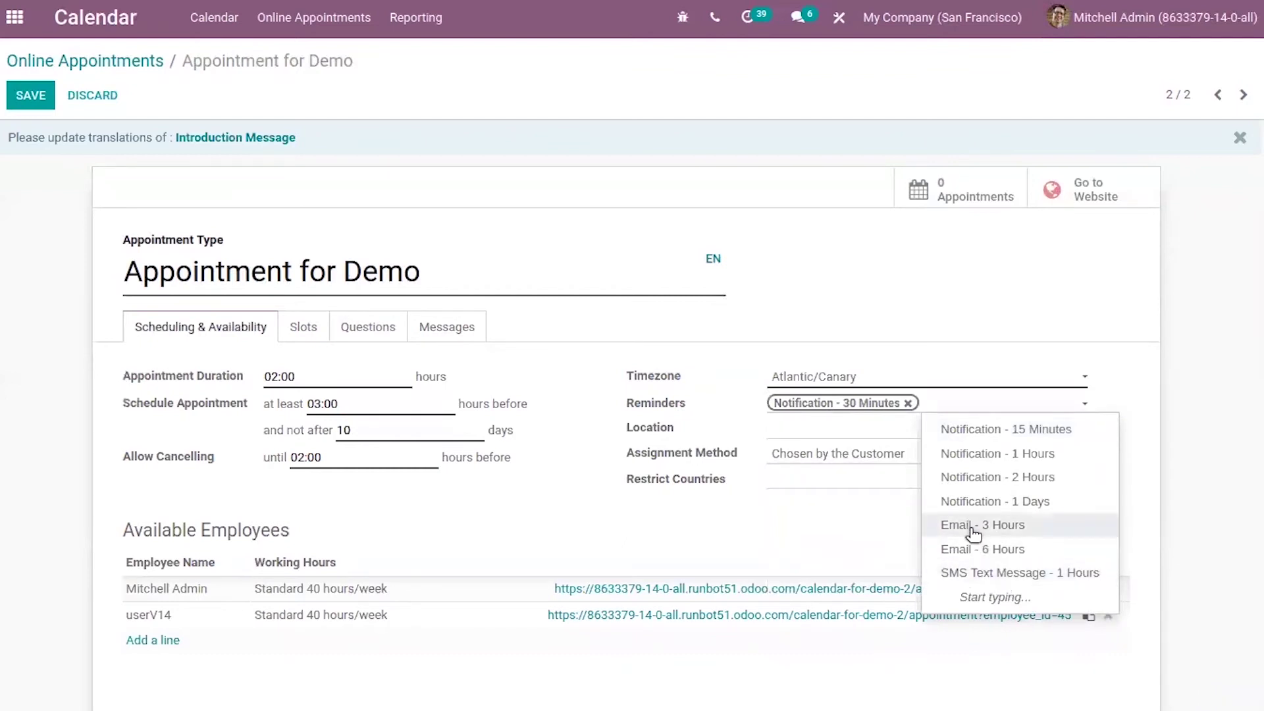
{"action": "left_click", "coordinate": [997, 573]}
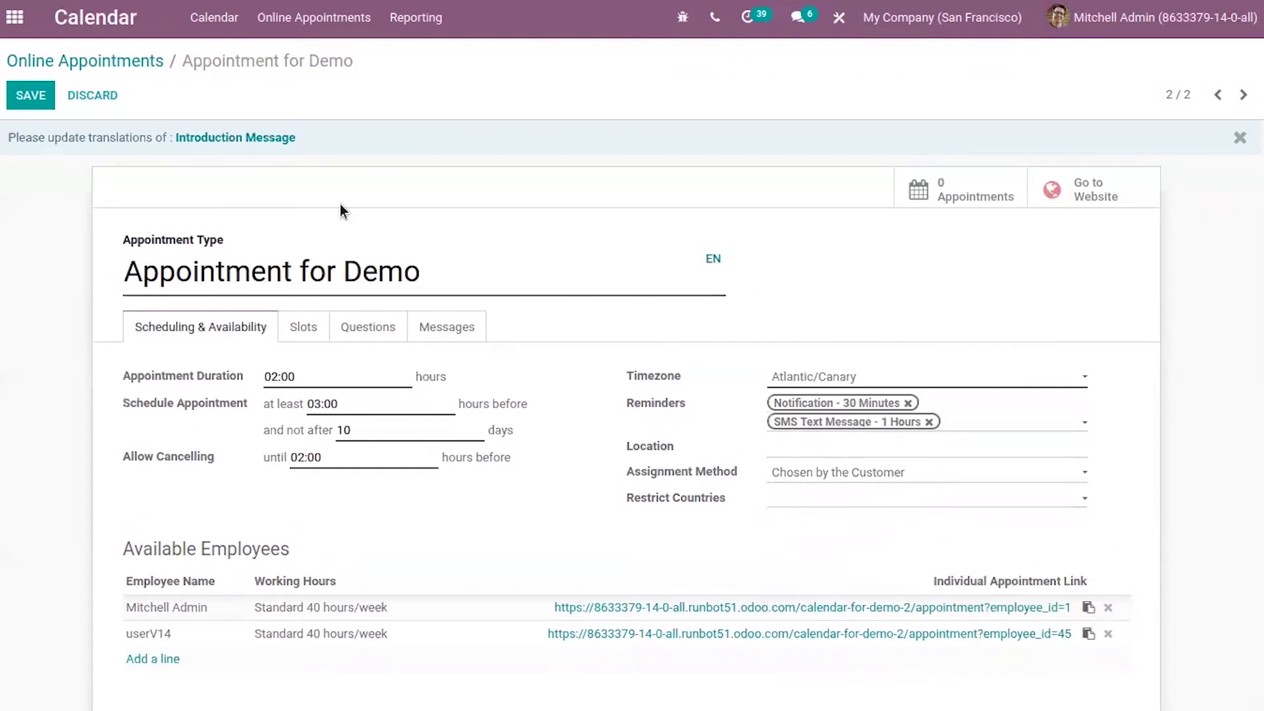
{"action": "left_click", "coordinate": [20, 96]}
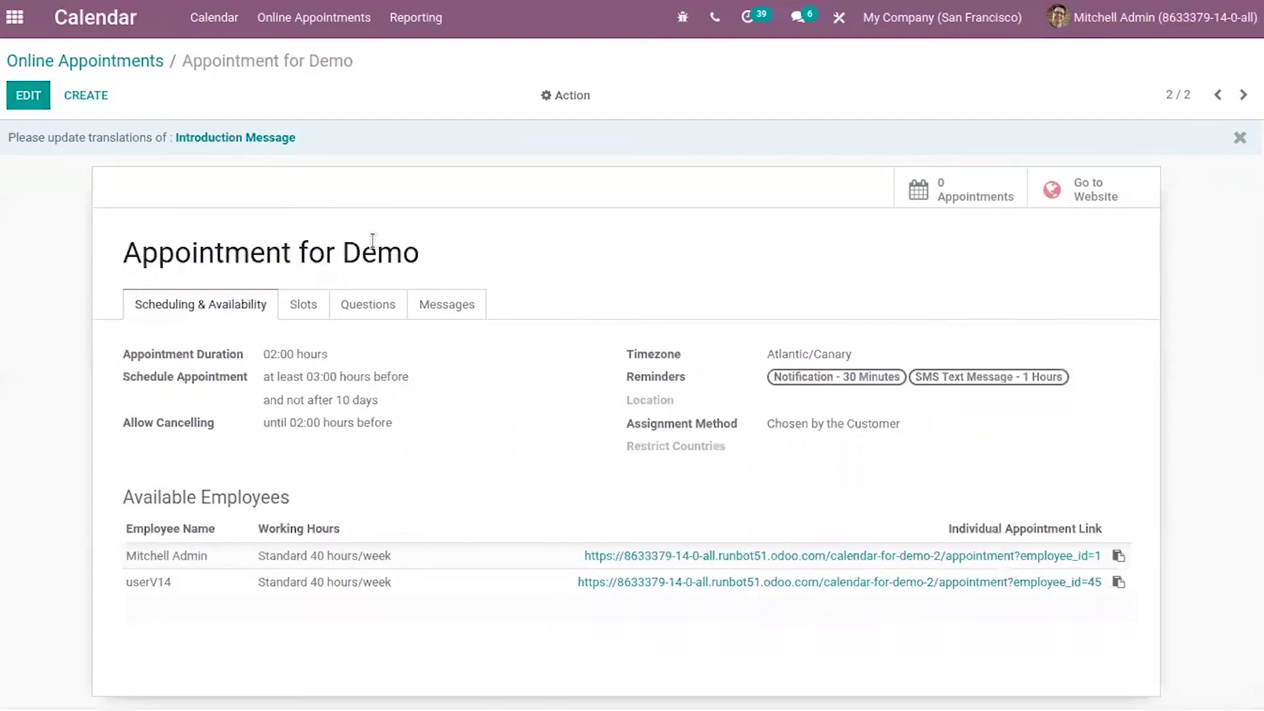
{"action": "left_click", "coordinate": [1111, 199]}
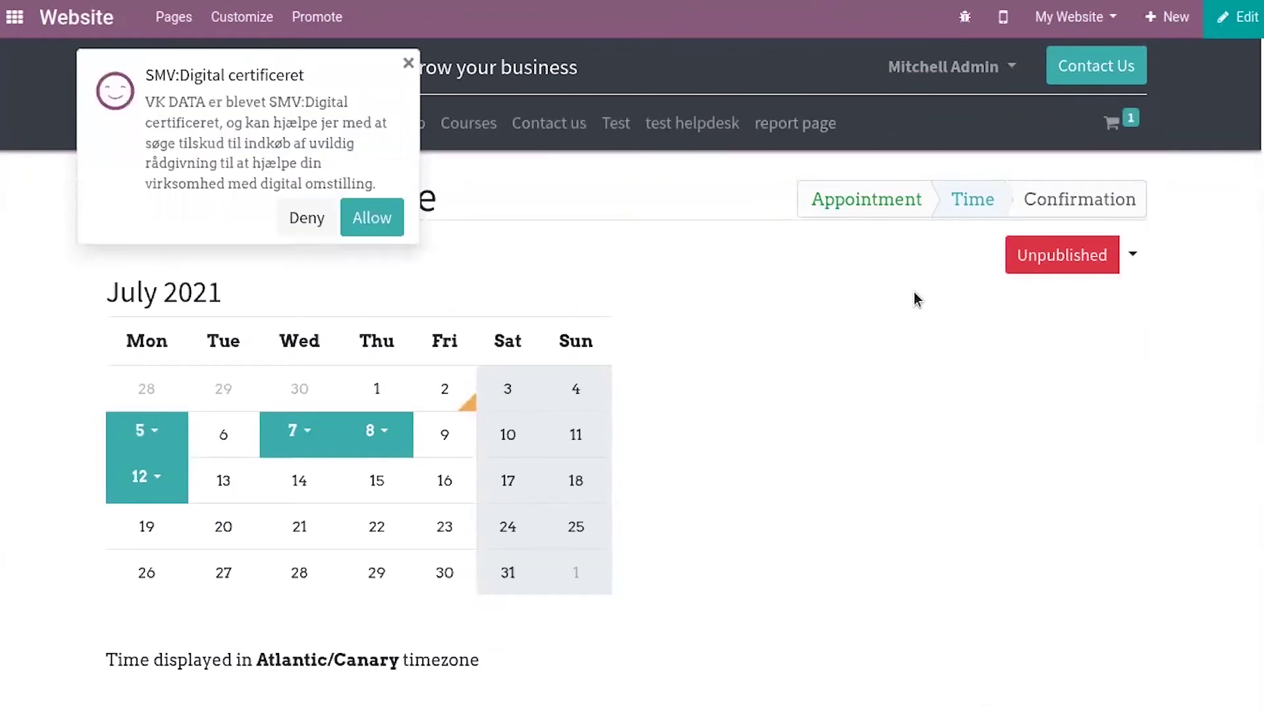
Publish the page, compare July 5, 7 and 8 availability, and pick 09:00 on 7 July.
{"action": "left_click", "coordinate": [1026, 255]}
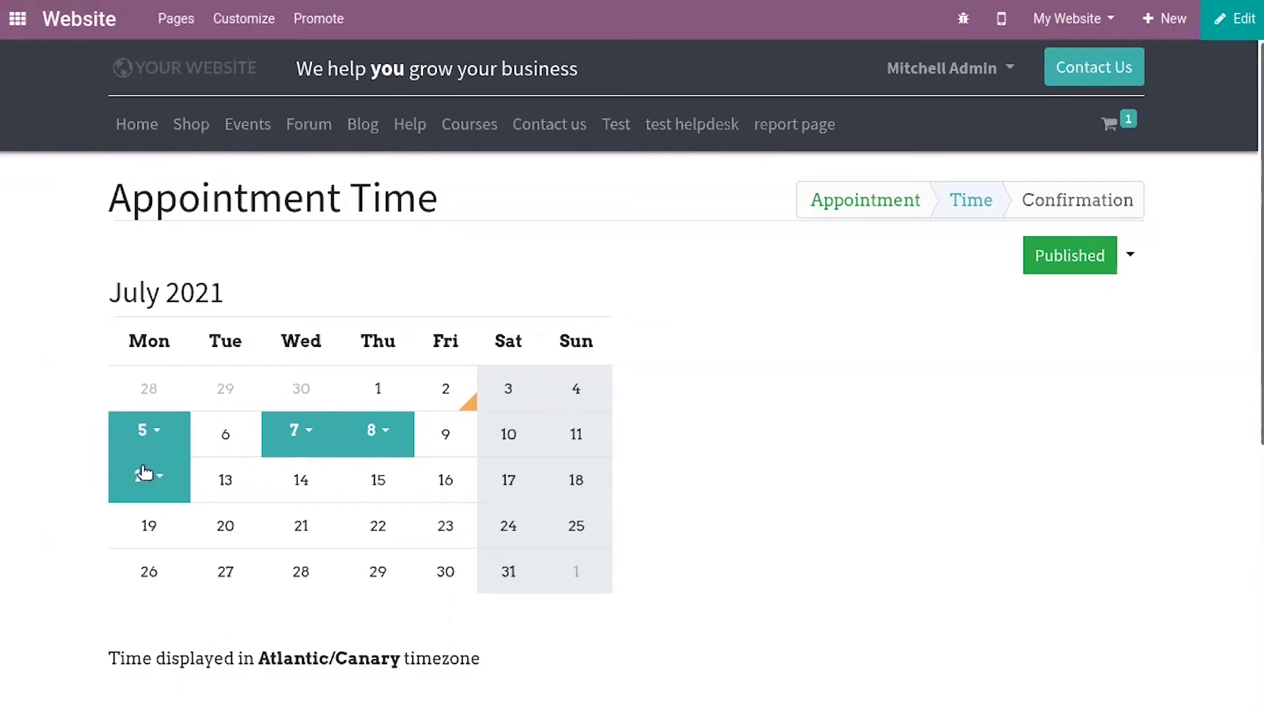
{"action": "left_click", "coordinate": [390, 438]}
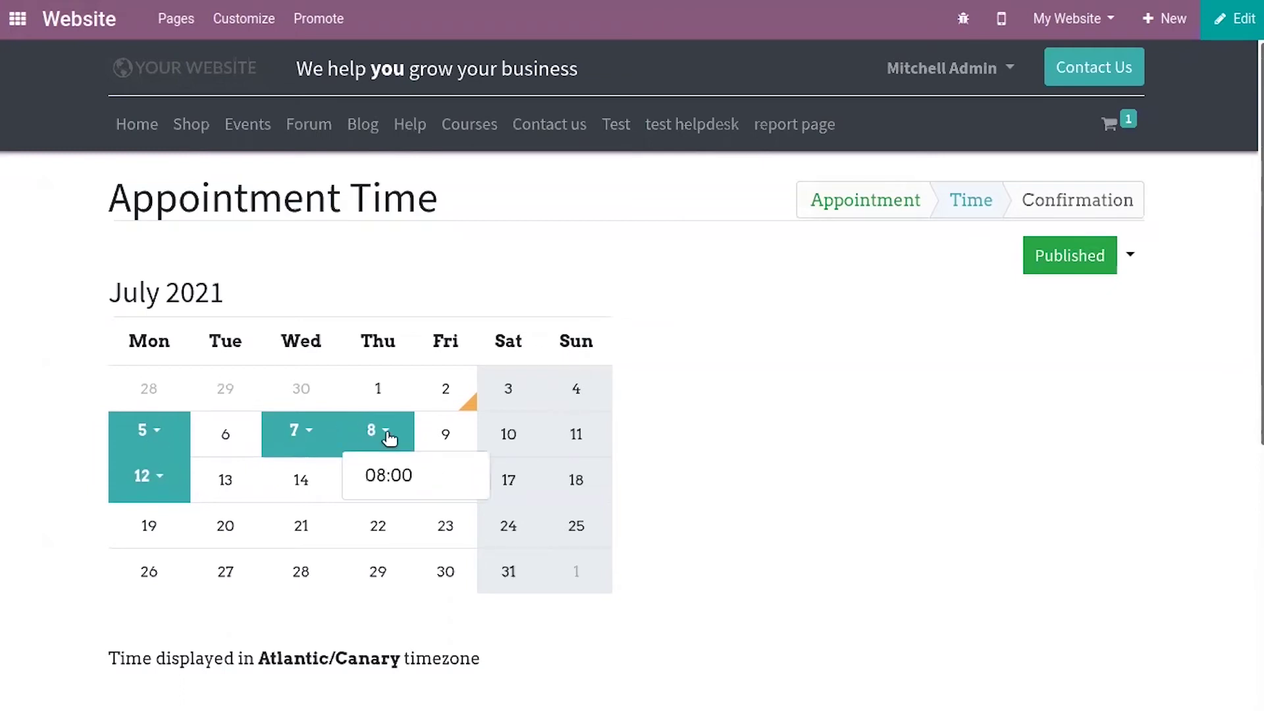
{"action": "left_click", "coordinate": [298, 434]}
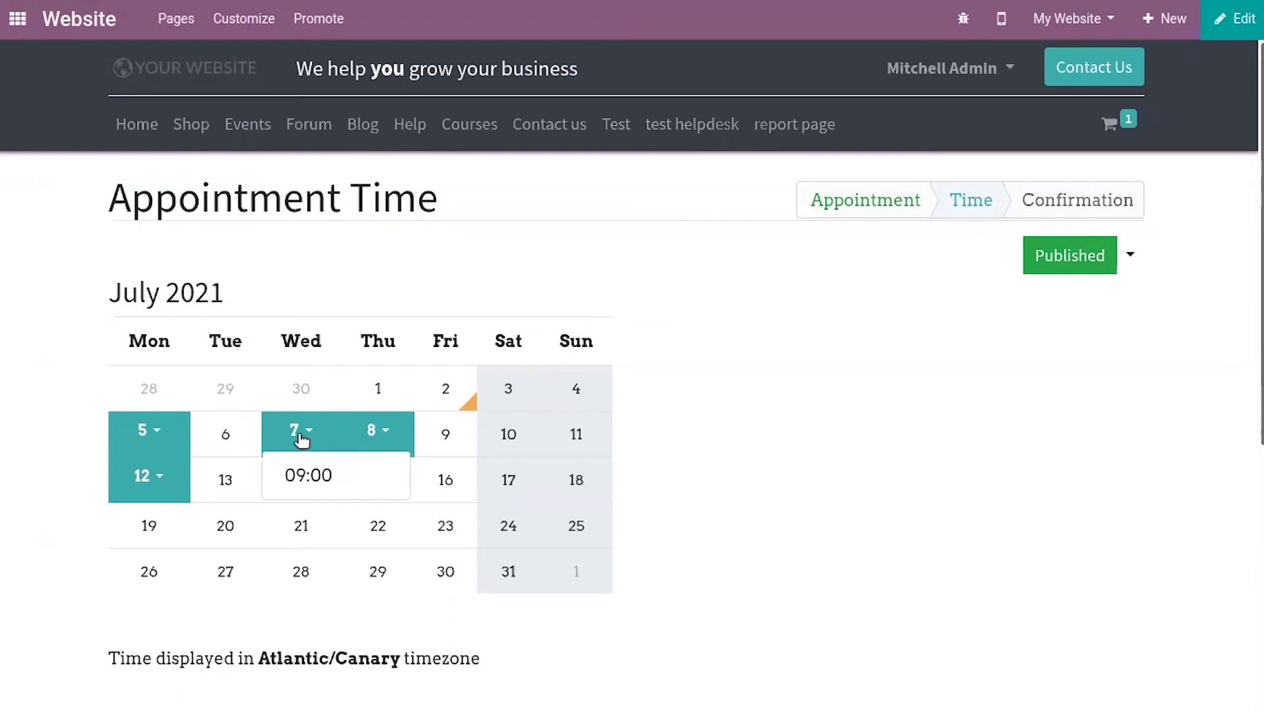
{"action": "left_click", "coordinate": [164, 429]}
{"action": "left_click", "coordinate": [318, 434]}
{"action": "left_click", "coordinate": [326, 481]}
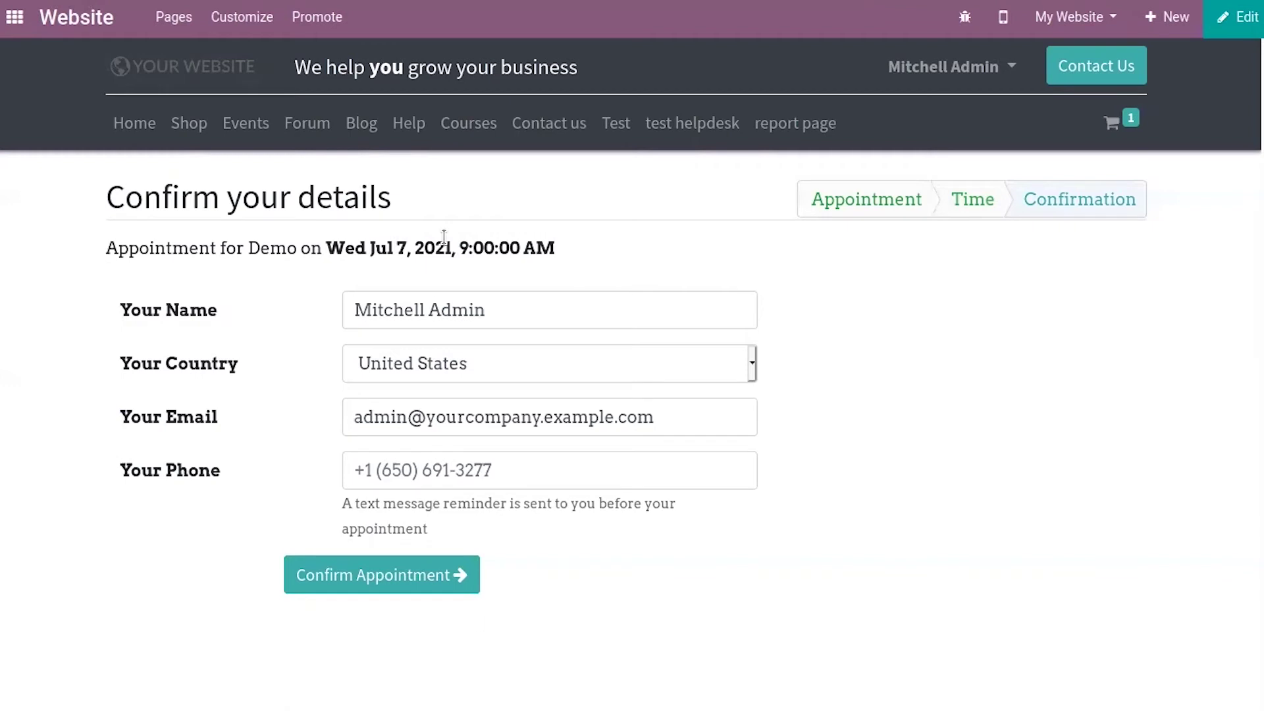
Replace the prefilled name with the customer's name.
{"action": "left_click_drag", "start_coordinate": [461, 241], "coordinate": [598, 245]}
{"action": "left_click", "coordinate": [598, 245]}
{"action": "left_click", "coordinate": [536, 313]}
{"action": "key", "text": "BackSpace"}
{"action": "key", "text": "BackSpace"}
{"action": "key", "text": "BackSpace"}
{"action": "key", "text": "BackSpace"}
{"action": "key", "text": "BackSpace"}
{"action": "key", "text": "BackSpace"}
{"action": "key", "text": "BackSpace"}
{"action": "key", "text": "BackSpace"}
{"action": "key", "text": "BackSpace"}
{"action": "key", "text": "BackSpace"}
{"action": "key", "text": "BackSpace"}
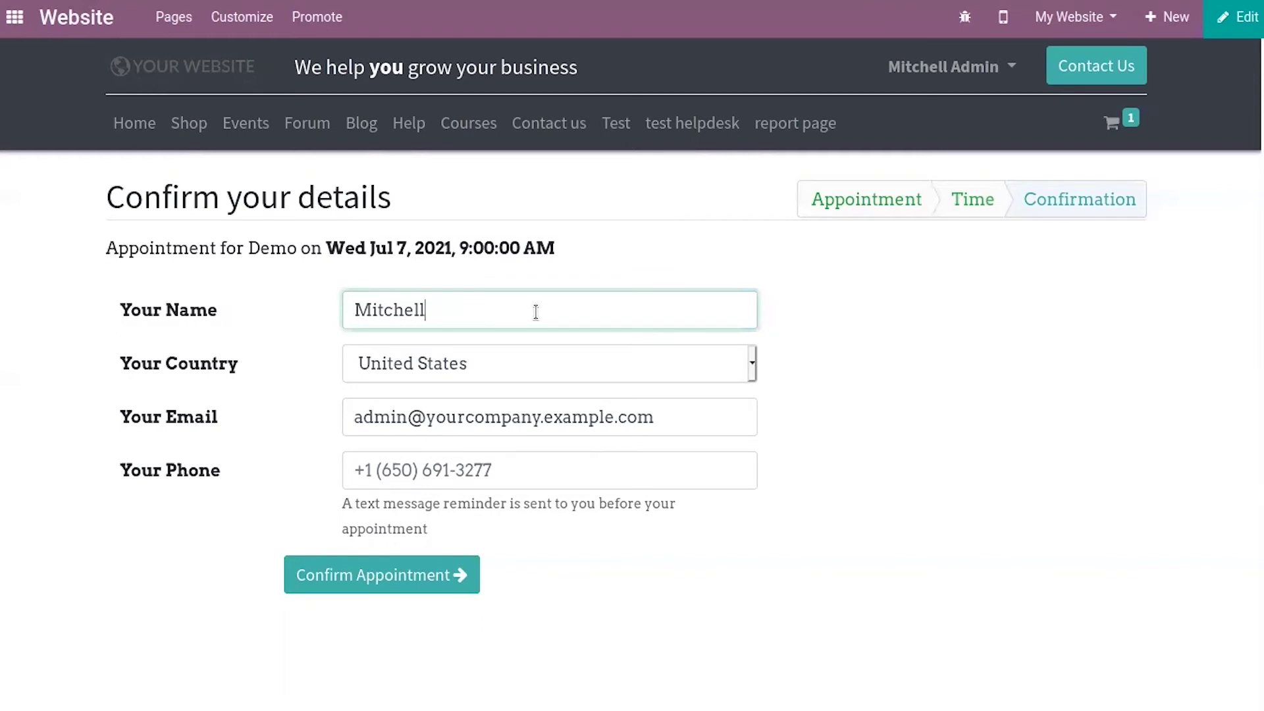
{"action": "key", "text": "BackSpace"}
{"action": "key", "text": "BackSpace"}
{"action": "key", "text": "BackSpace"}
{"action": "type", "text": "Marc"}
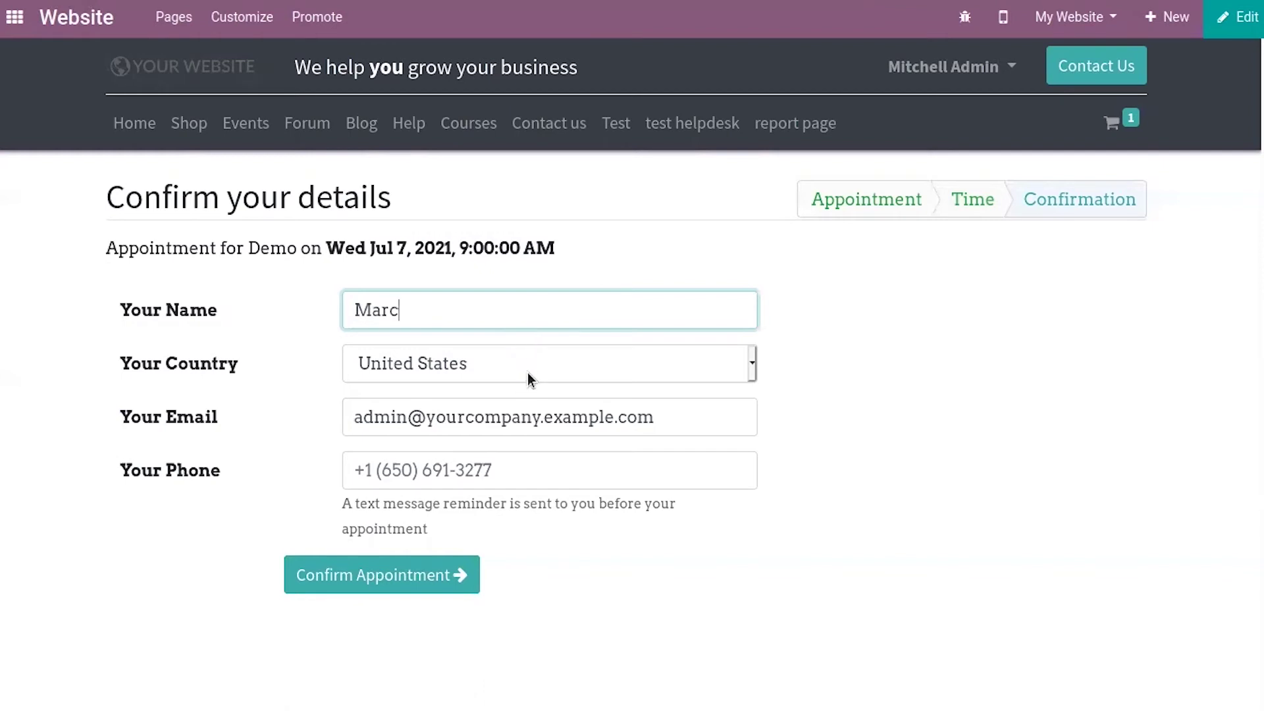
Enter the customer's e-mail and phone number, then confirm the appointment.
{"action": "left_click", "coordinate": [412, 419]}
{"action": "key", "text": "BackSpace"}
{"action": "key", "text": "BackSpace"}
{"action": "key", "text": "BackSpace"}
{"action": "key", "text": "BackSpace"}
{"action": "key", "text": "BackSpace"}
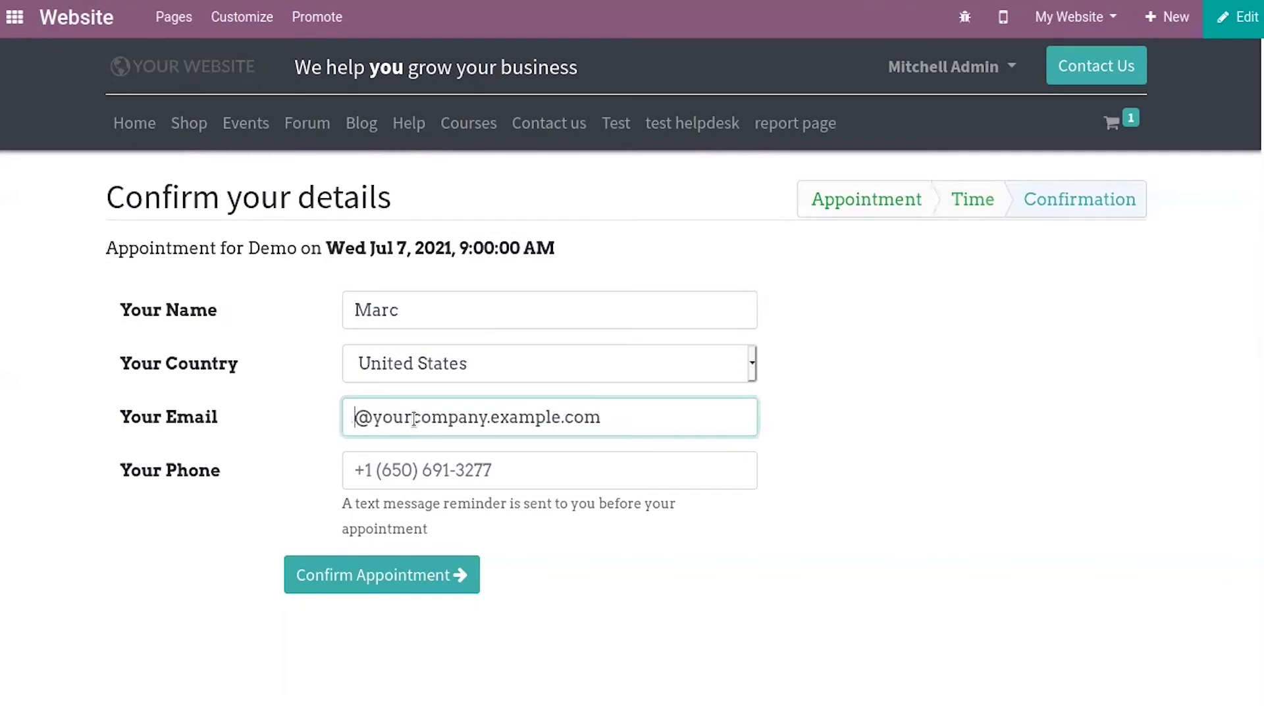
{"action": "type", "text": "Marc"}
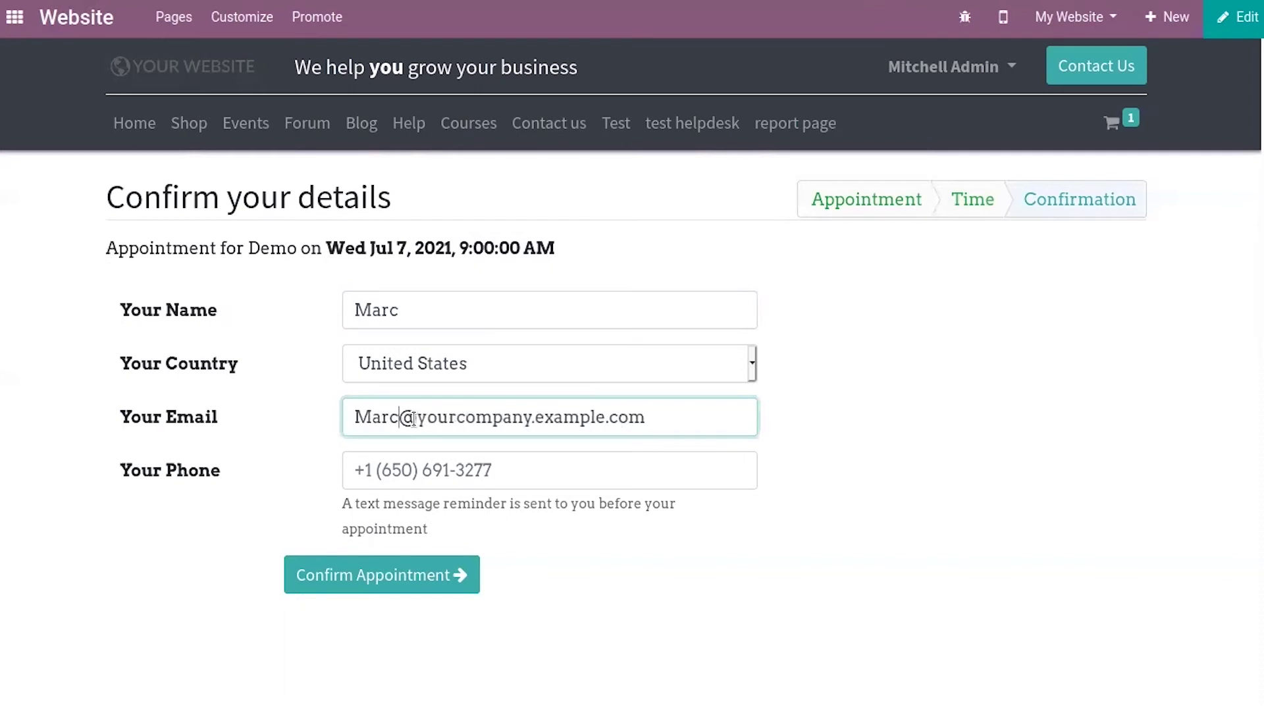
{"action": "left_click", "coordinate": [515, 469]}
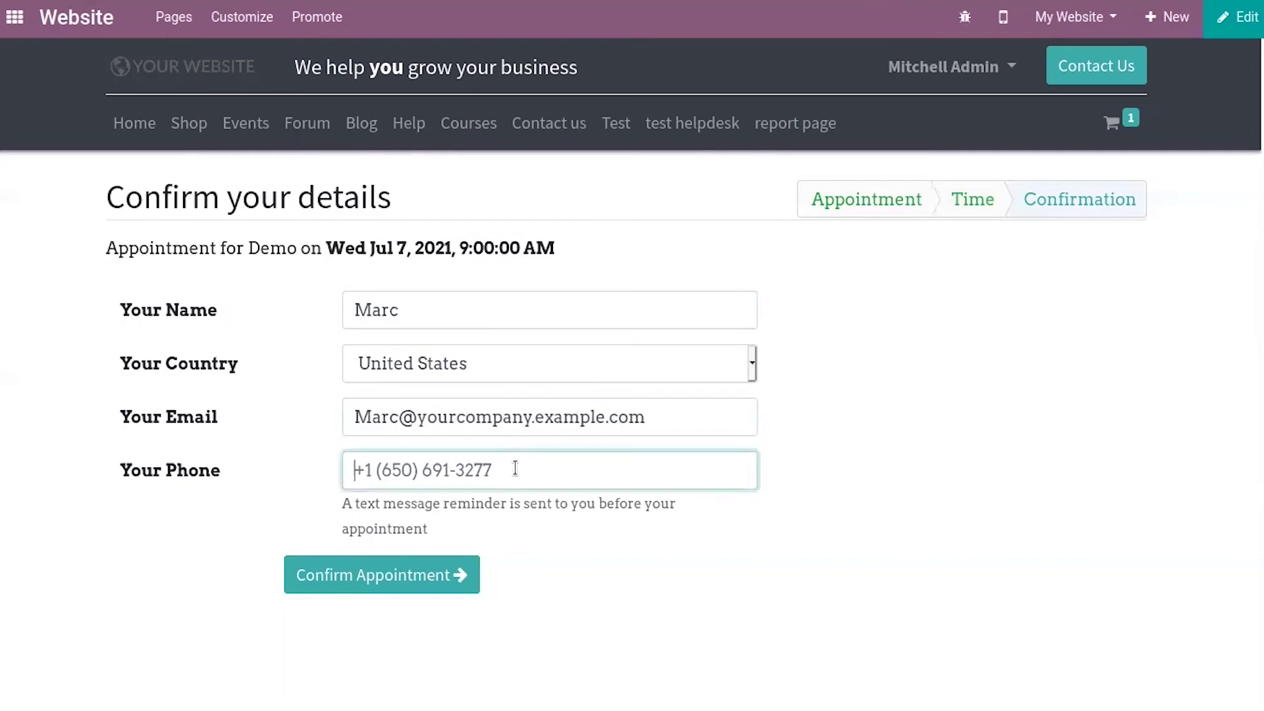
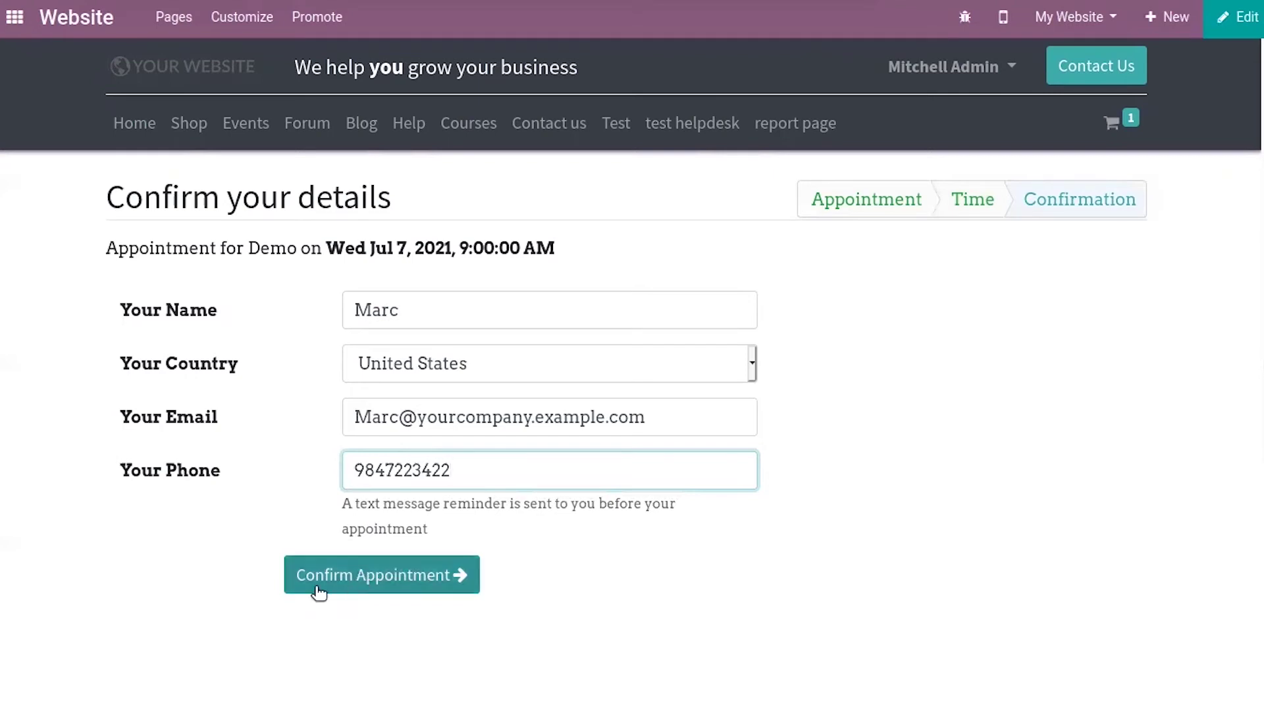
{"action": "left_click", "coordinate": [364, 574]}
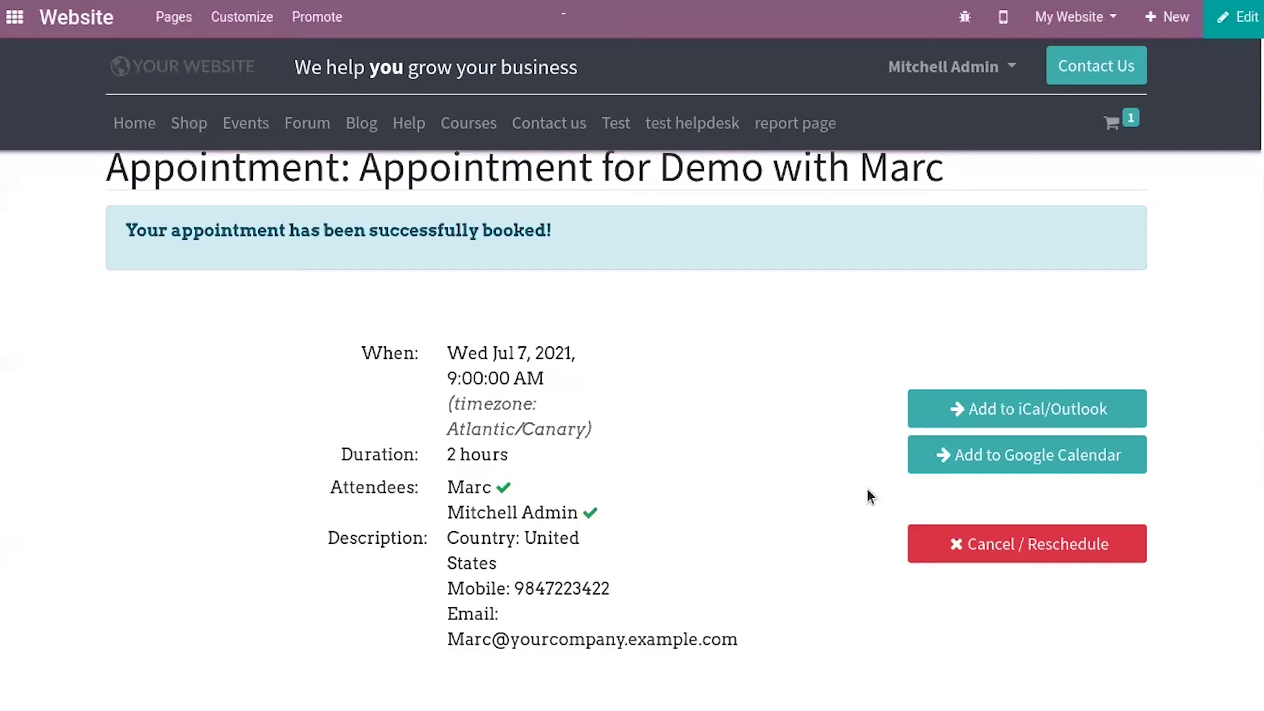
{"action": "scroll", "coordinate": [1057, 336], "scroll_direction": "down", "scroll_amount": 1}
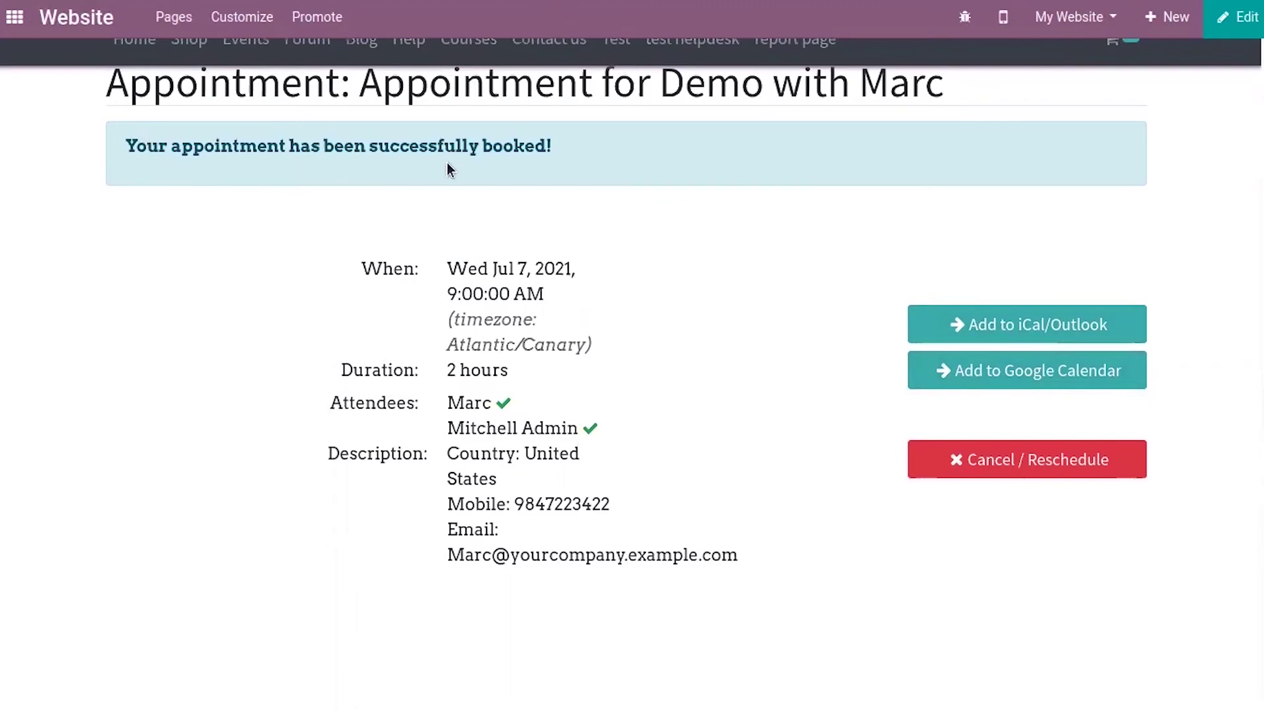
{"action": "left_click_drag", "start_coordinate": [353, 272], "coordinate": [600, 341]}
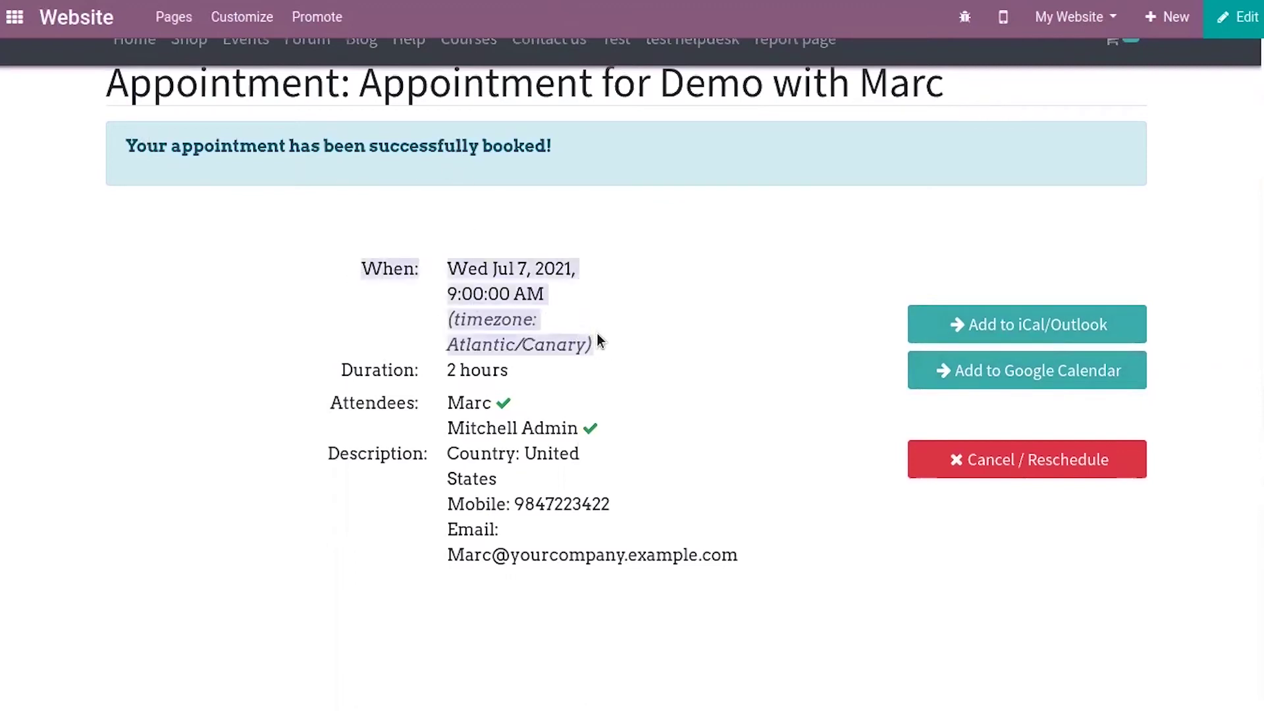
{"action": "left_click", "coordinate": [543, 372]}
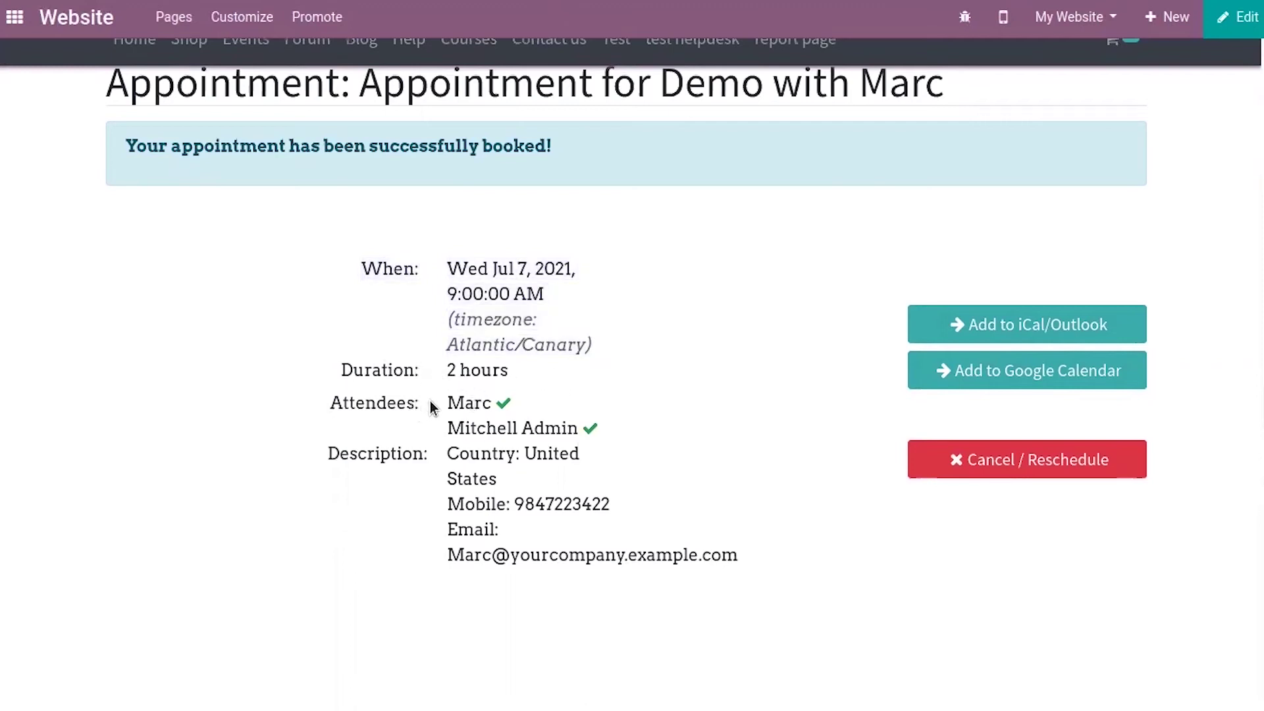
{"action": "left_click_drag", "start_coordinate": [443, 402], "coordinate": [601, 426]}
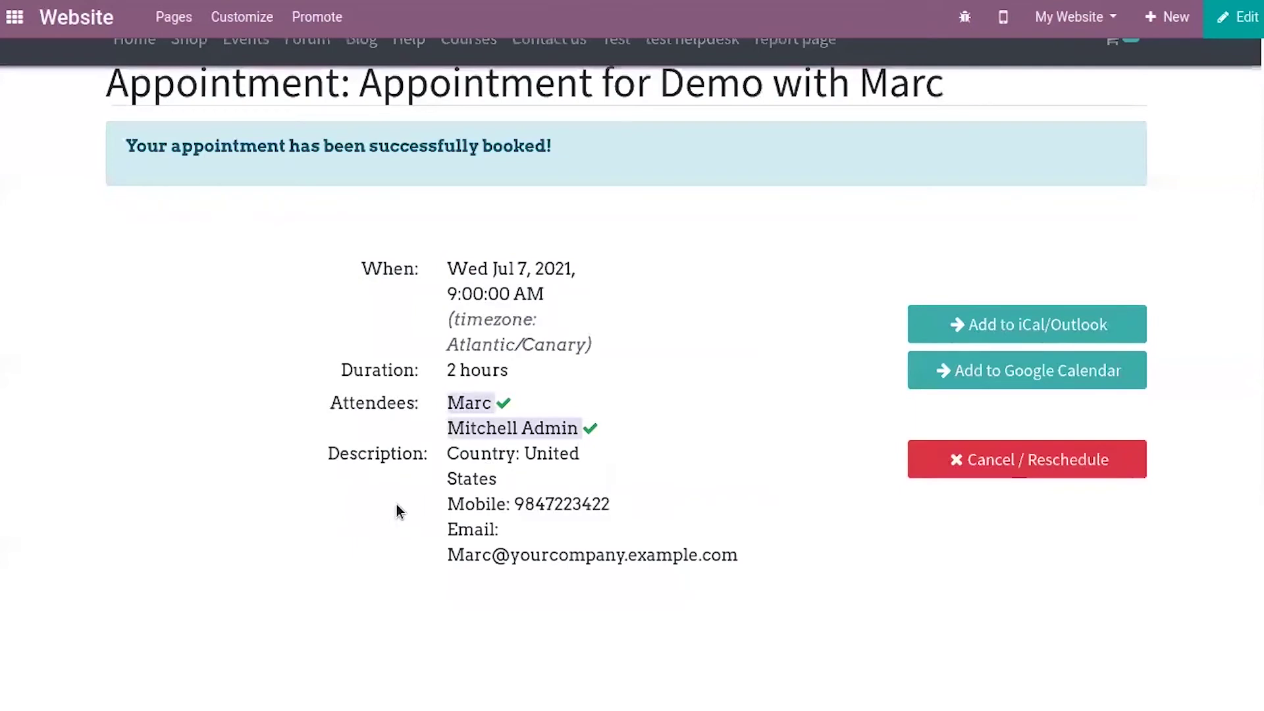
{"action": "left_click", "coordinate": [462, 403]}
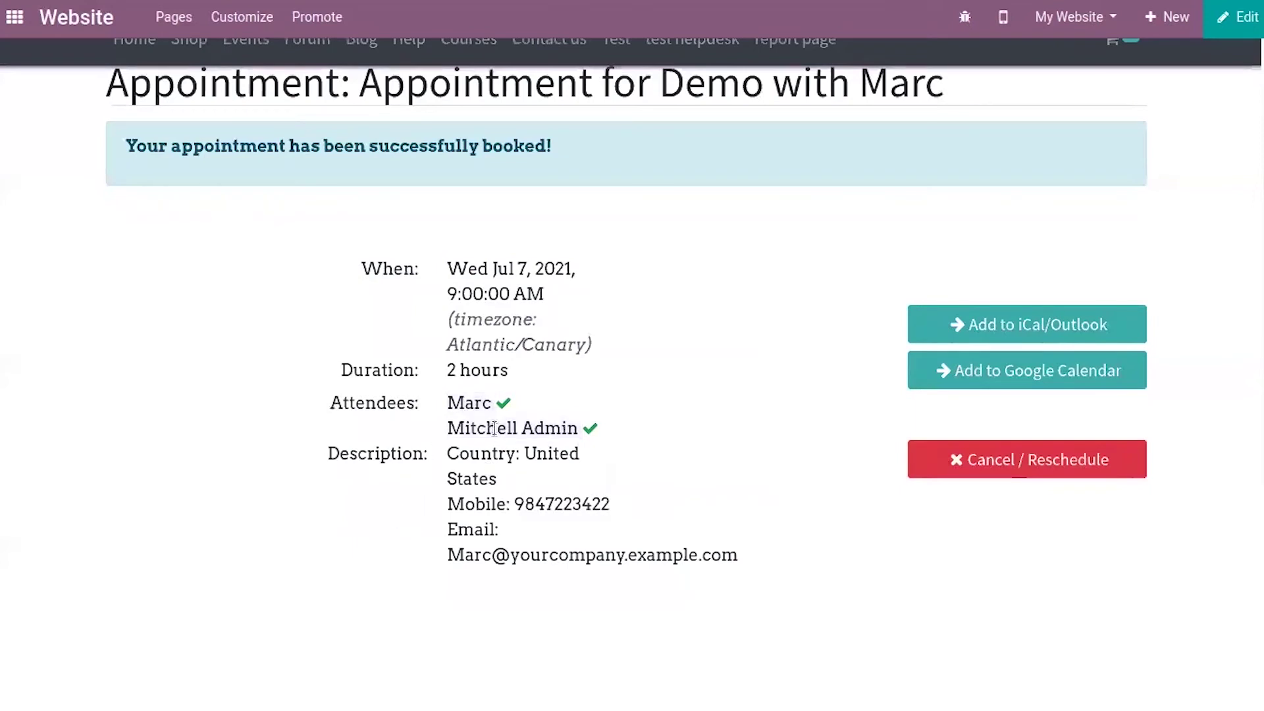
{"action": "left_click_drag", "start_coordinate": [498, 428], "coordinate": [592, 425]}
{"action": "left_click", "coordinate": [428, 439]}
{"action": "left_click_drag", "start_coordinate": [443, 452], "coordinate": [596, 632]}
{"action": "left_click", "coordinate": [789, 259]}
{"action": "left_click", "coordinate": [1019, 454]}
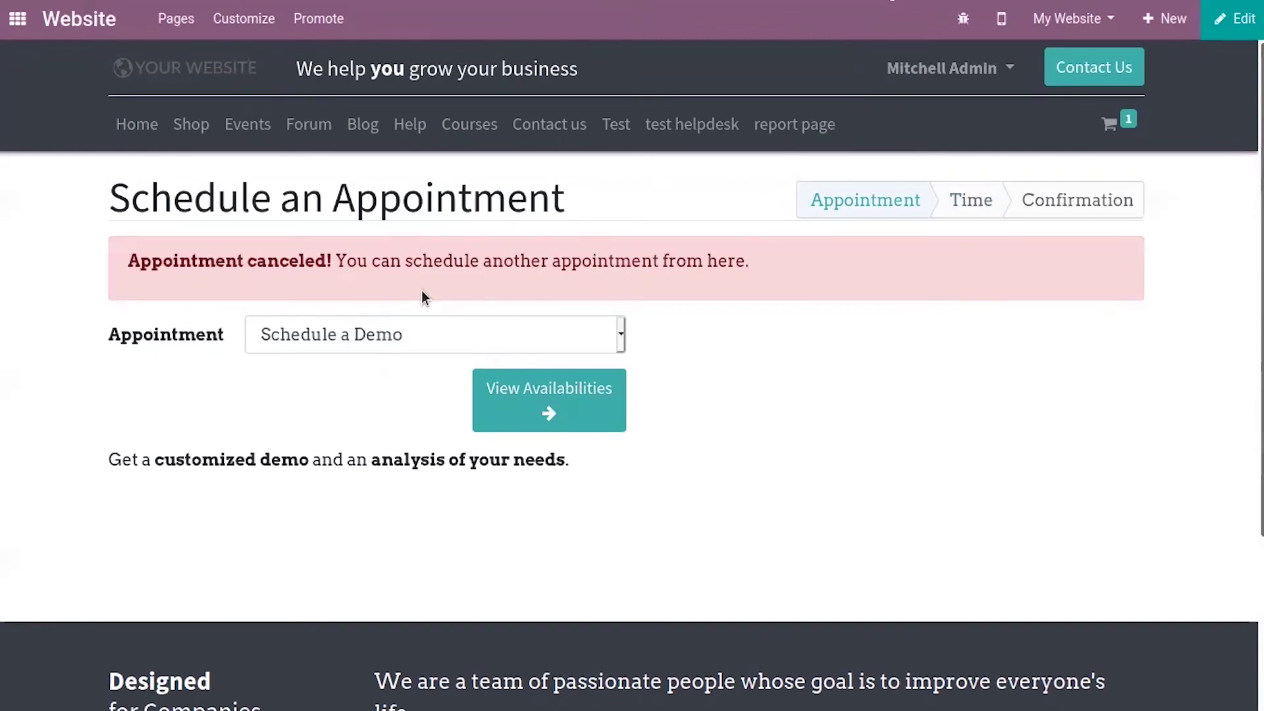
Select Appointment for Demo with the default host and view its availabilities.
{"action": "left_click", "coordinate": [357, 326]}
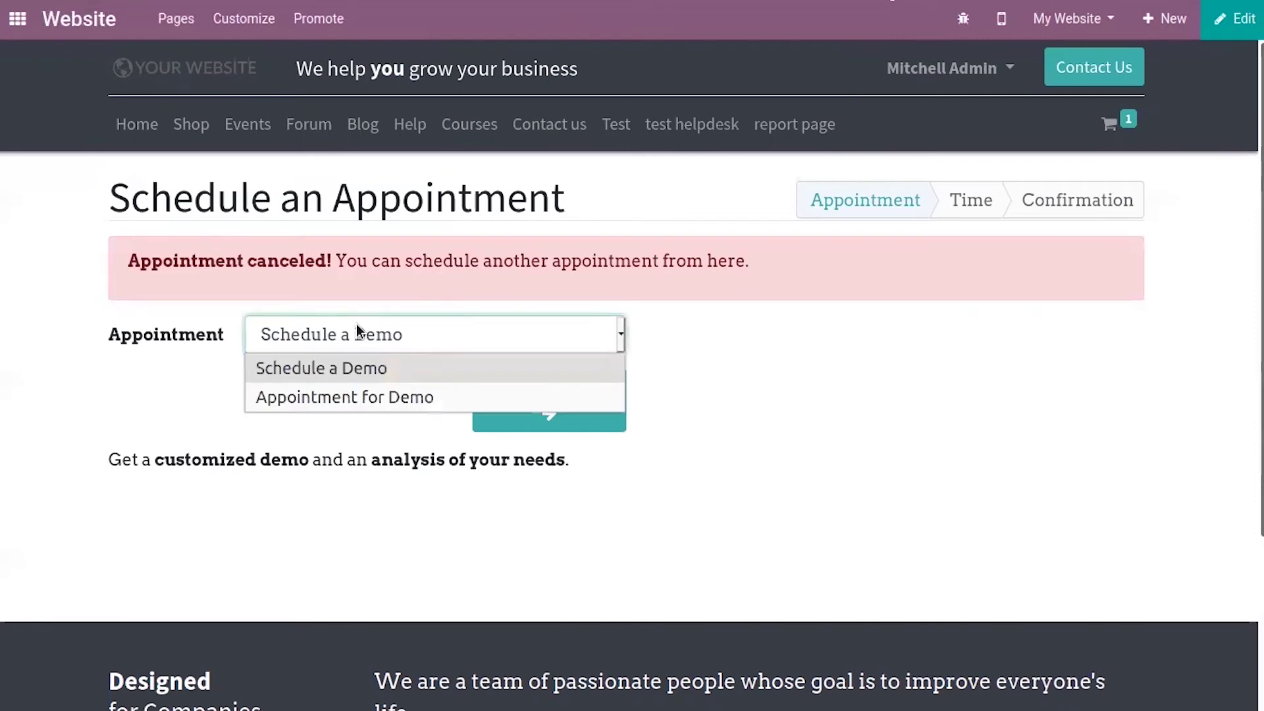
{"action": "left_click", "coordinate": [354, 397]}
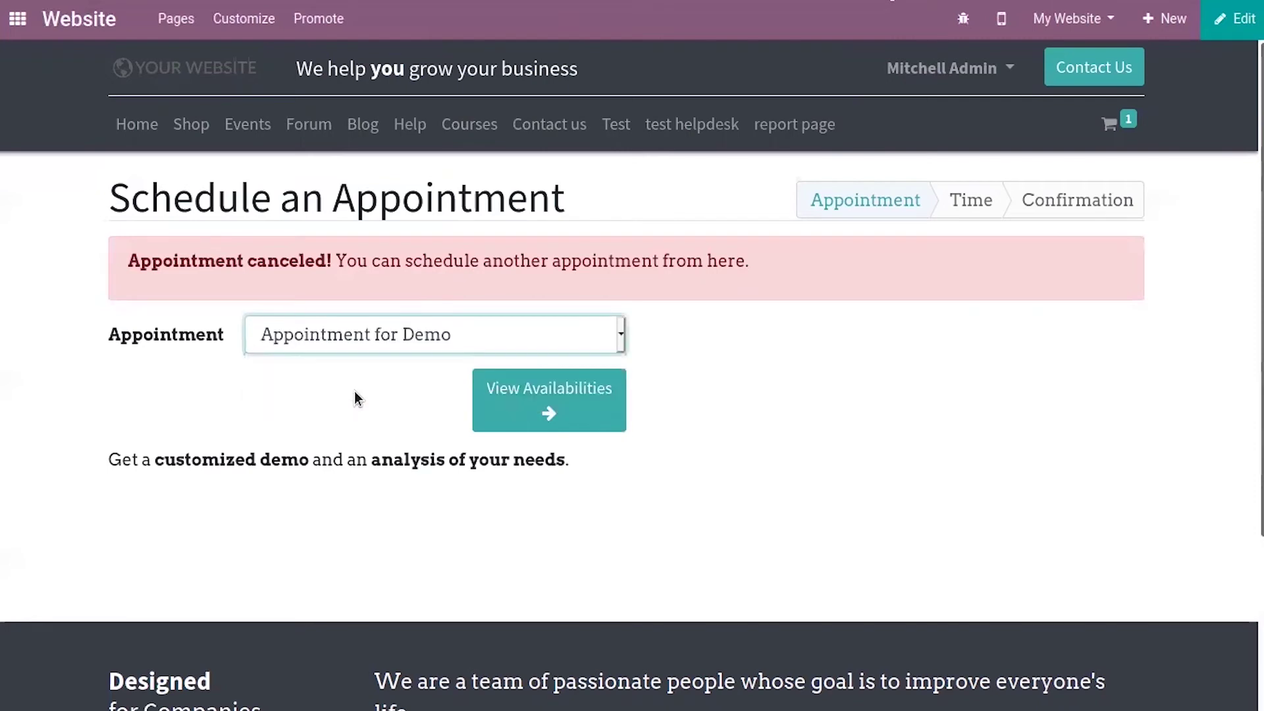
{"action": "left_click", "coordinate": [307, 431]}
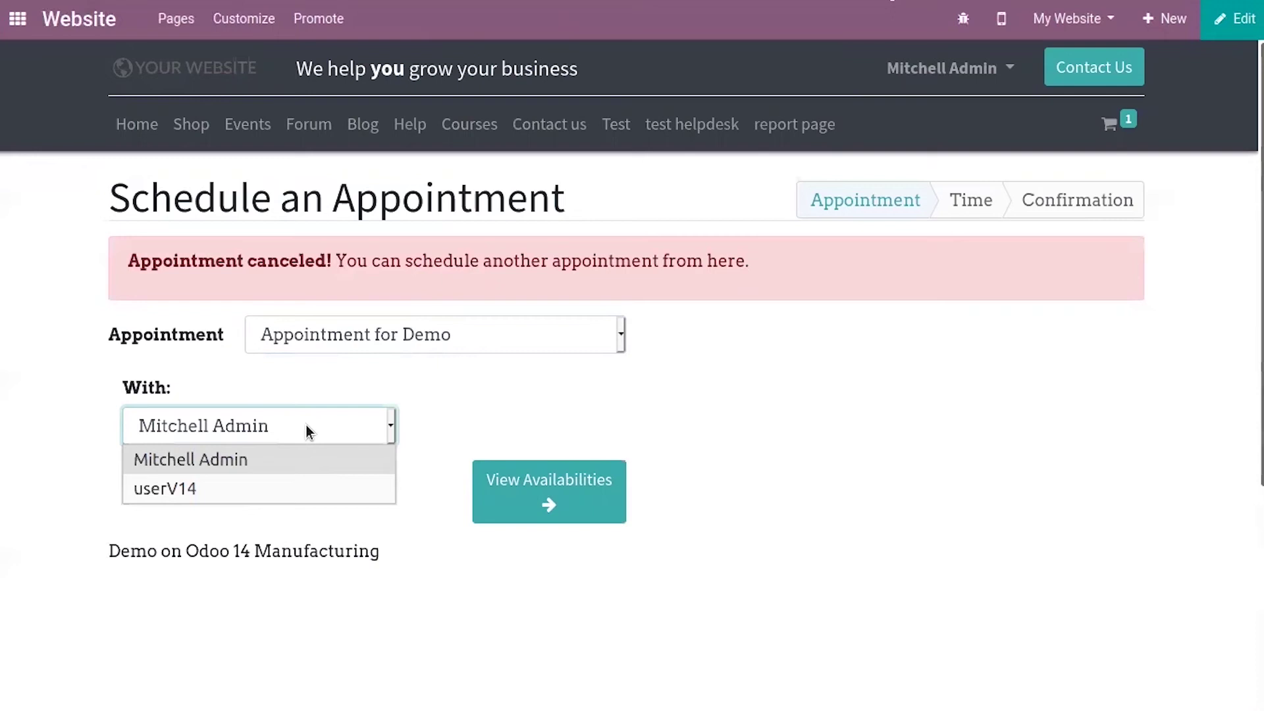
{"action": "left_click", "coordinate": [229, 461]}
{"action": "left_click", "coordinate": [555, 486]}
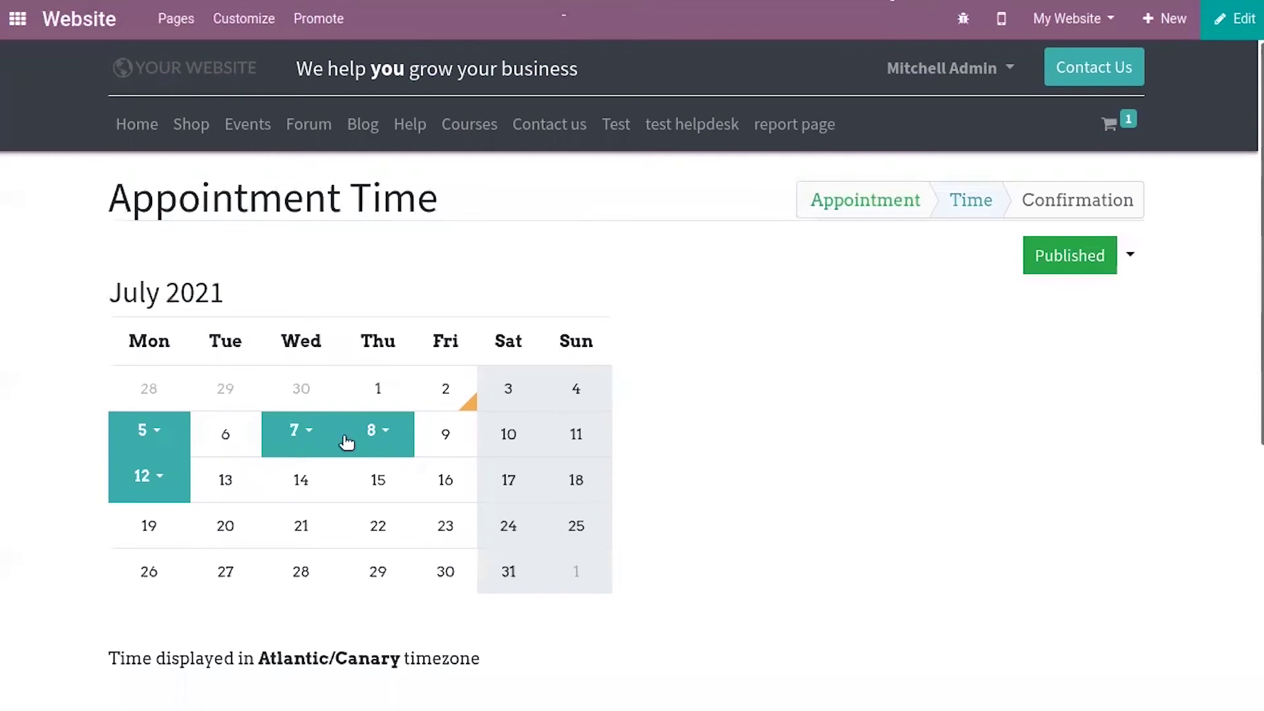
Choose 08:00 on 12 July and enter the customer's name, keeping United States as country.
{"action": "left_click", "coordinate": [156, 479]}
{"action": "left_click", "coordinate": [168, 523]}
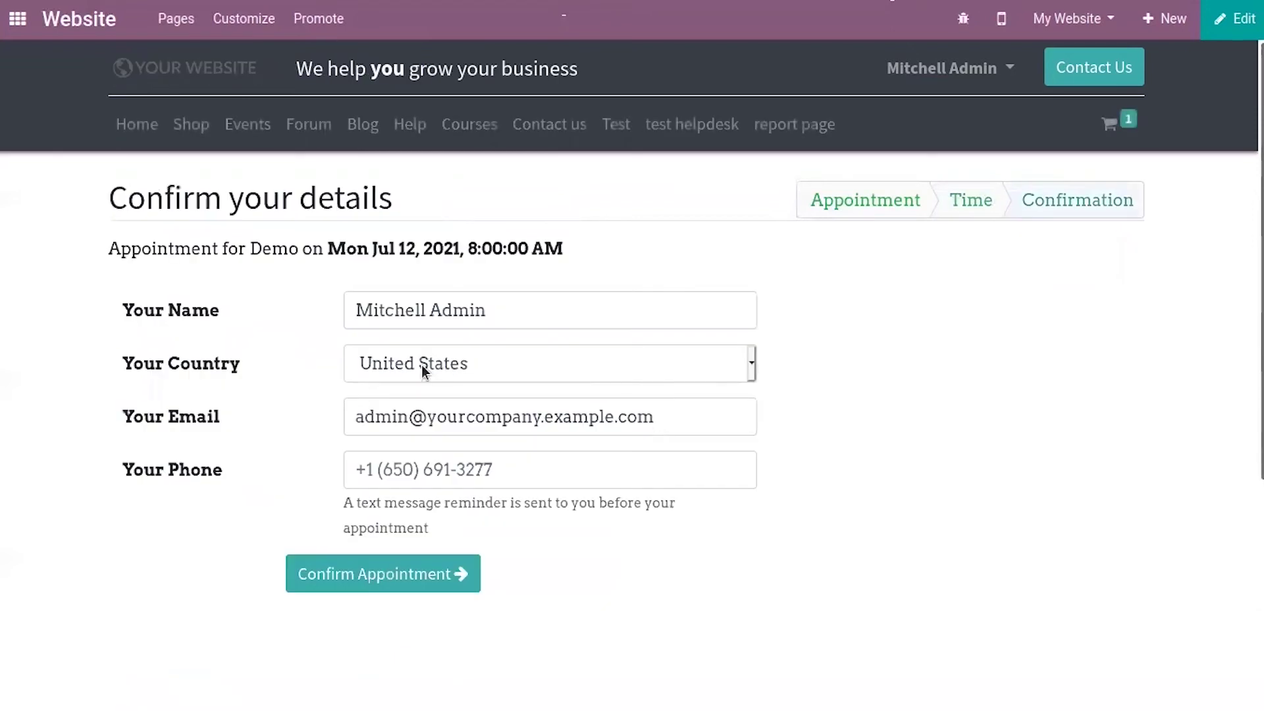
{"action": "left_click", "coordinate": [509, 302]}
{"action": "key", "text": "BackSpace"}
{"action": "key", "text": "BackSpace"}
{"action": "key", "text": "BackSpace"}
{"action": "key", "text": "BackSpace"}
{"action": "key", "text": "BackSpace"}
{"action": "key", "text": "BackSpace"}
{"action": "key", "text": "BackSpace"}
{"action": "key", "text": "BackSpace"}
{"action": "key", "text": "BackSpace"}
{"action": "key", "text": "BackSpace"}
{"action": "key", "text": "BackSpace"}
{"action": "key", "text": "BackSpace"}
{"action": "key", "text": "BackSpace"}
{"action": "key", "text": "BackSpace"}
{"action": "type", "text": "Marc"}
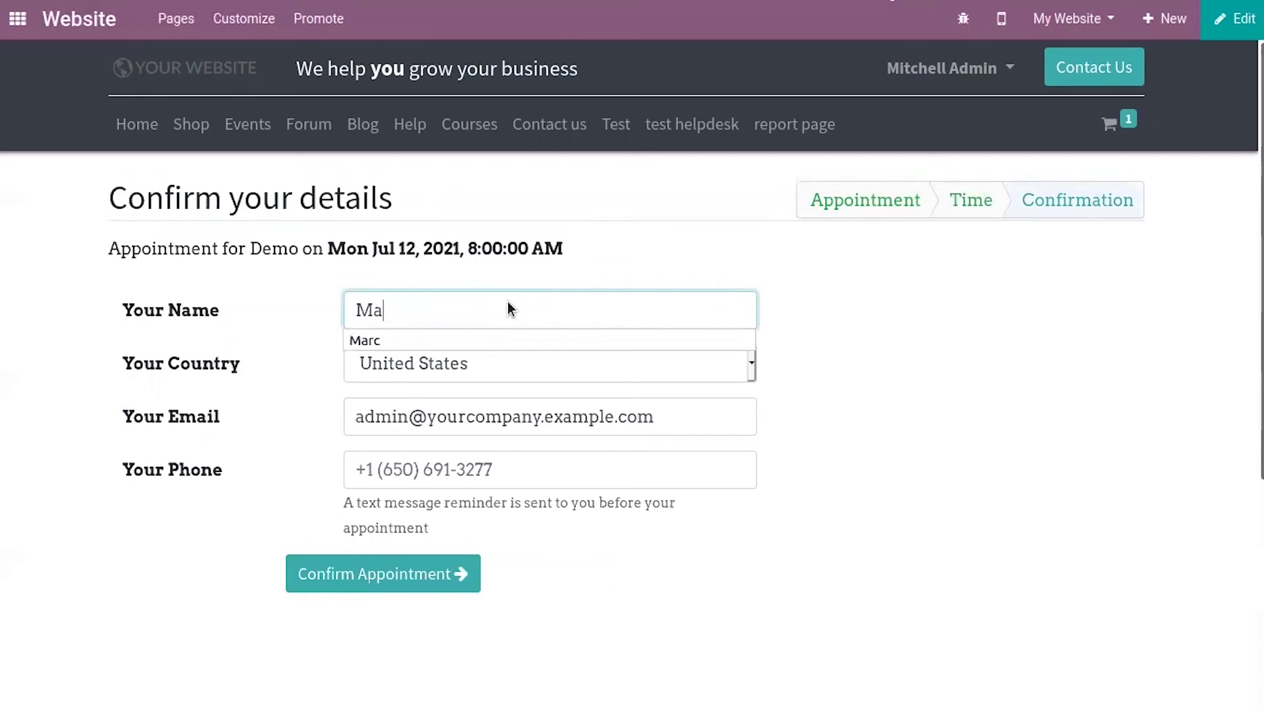
{"action": "left_click", "coordinate": [445, 340]}
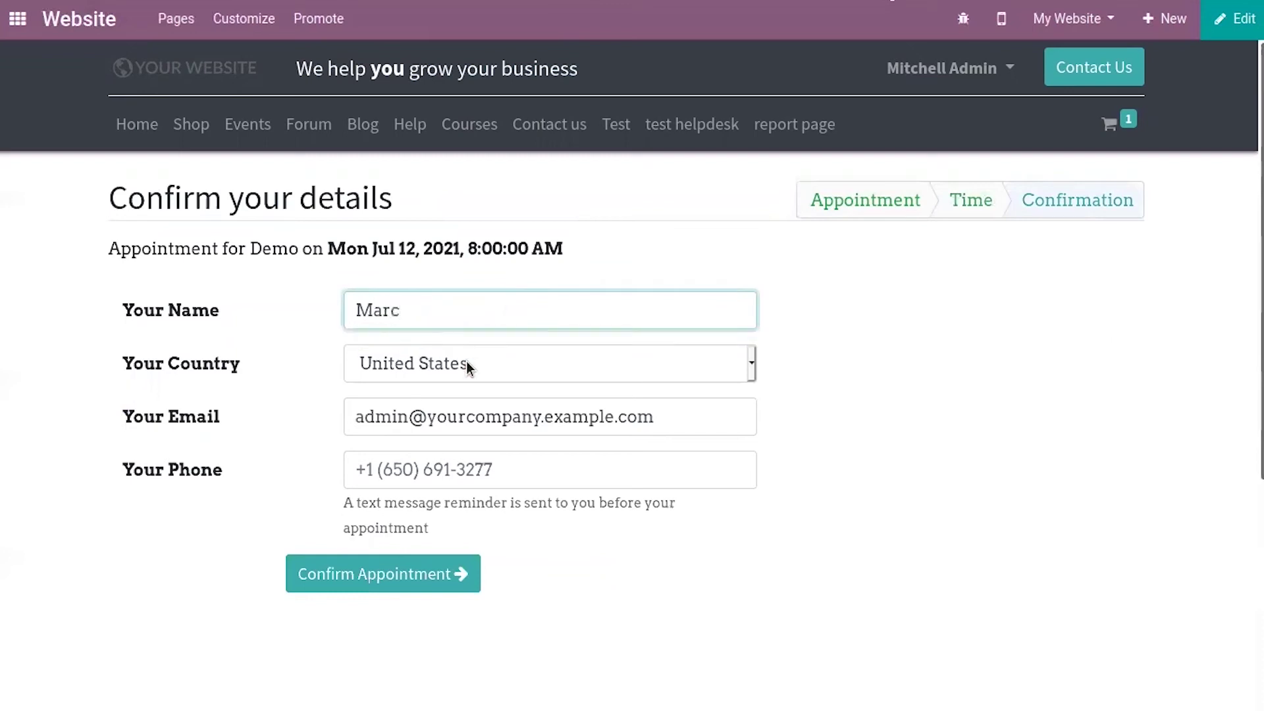
{"action": "left_click", "coordinate": [488, 372]}
{"action": "key", "text": "Escape"}
Fill in the customer's e-mail address, correcting it to lowercase.
{"action": "left_click", "coordinate": [410, 417]}
{"action": "key", "text": "BackSpace"}
{"action": "key", "text": "BackSpace"}
{"action": "key", "text": "BackSpace"}
{"action": "key", "text": "BackSpace"}
{"action": "key", "text": "BackSpace"}
{"action": "type", "text": "marc"}
{"action": "left_click", "coordinate": [418, 446]}
{"action": "left_click", "coordinate": [375, 418]}
{"action": "key", "text": "BackSpace"}
{"action": "type", "text": "m"}
Enter the customer's phone number and confirm the appointment.
{"action": "left_click", "coordinate": [385, 468]}
{"action": "type", "text": "9"}
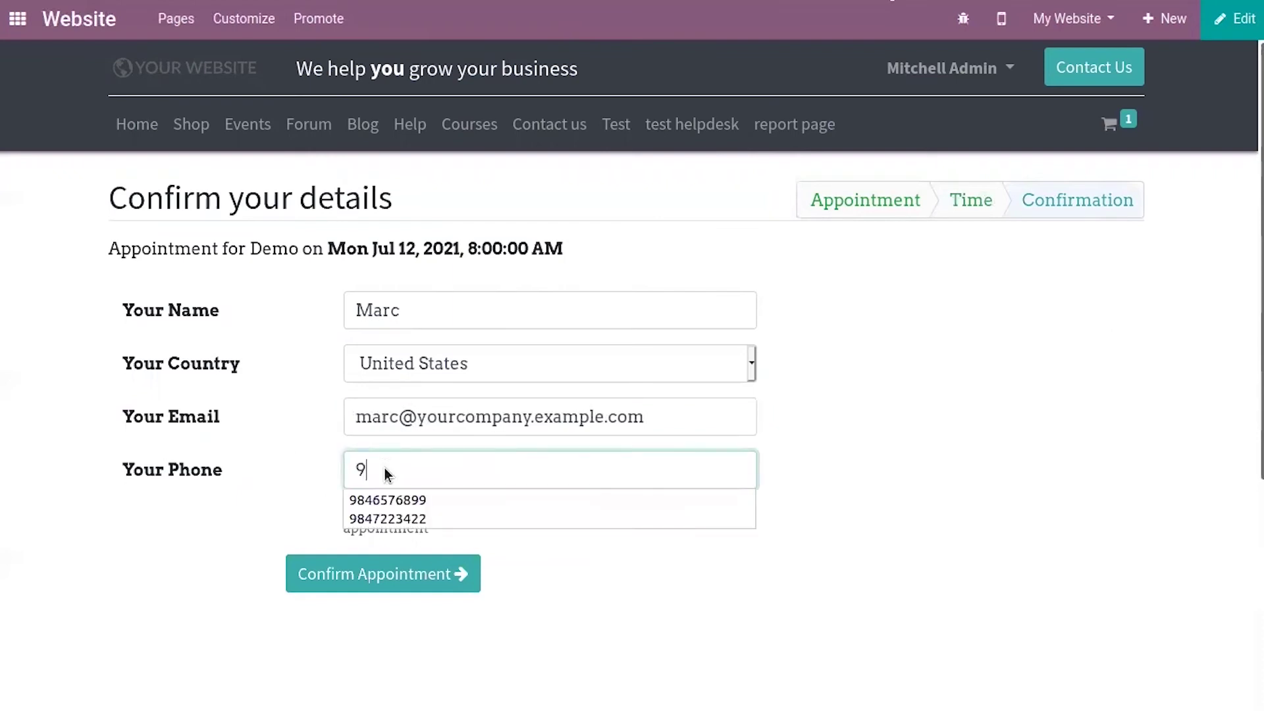
{"action": "left_click", "coordinate": [441, 501]}
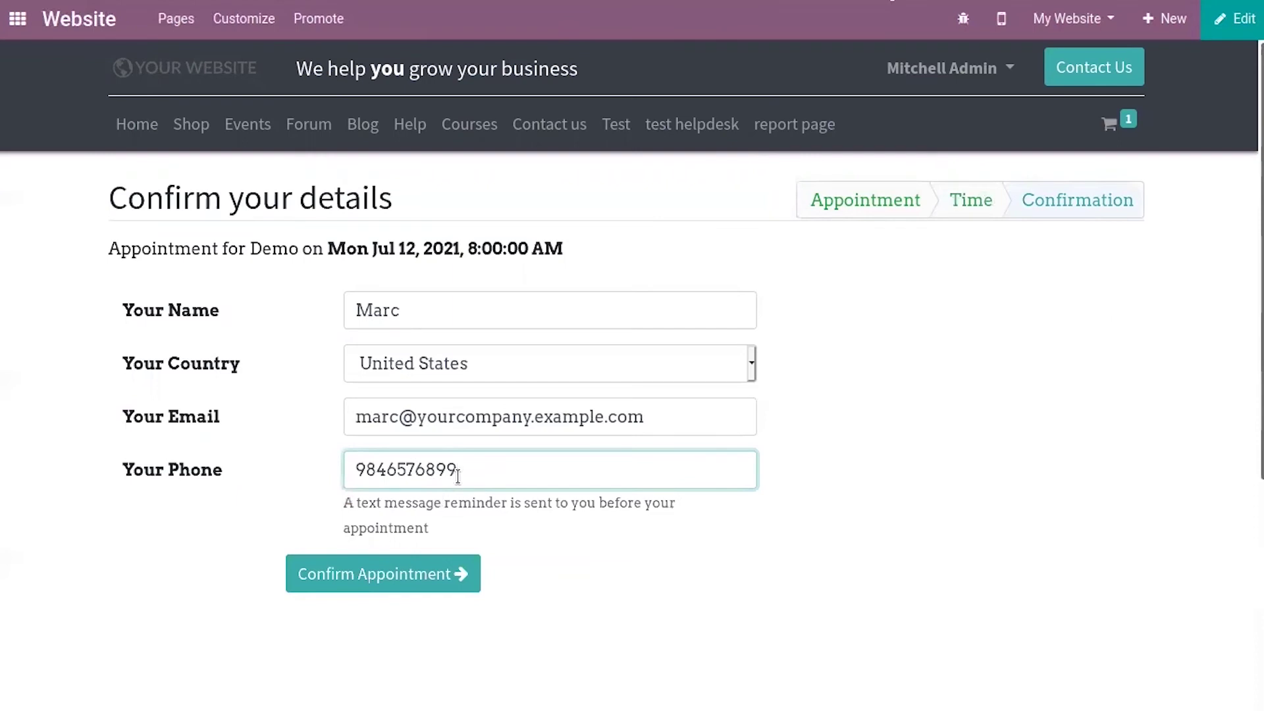
{"action": "left_click", "coordinate": [460, 477]}
{"action": "key", "text": "BackSpace"}
{"action": "key", "text": "BackSpace"}
{"action": "key", "text": "BackSpace"}
{"action": "key", "text": "BackSpace"}
{"action": "key", "text": "BackSpace"}
{"action": "key", "text": "BackSpace"}
{"action": "key", "text": "BackSpace"}
{"action": "key", "text": "BackSpace"}
{"action": "key", "text": "BackSpace"}
{"action": "key", "text": "BackSpace"}
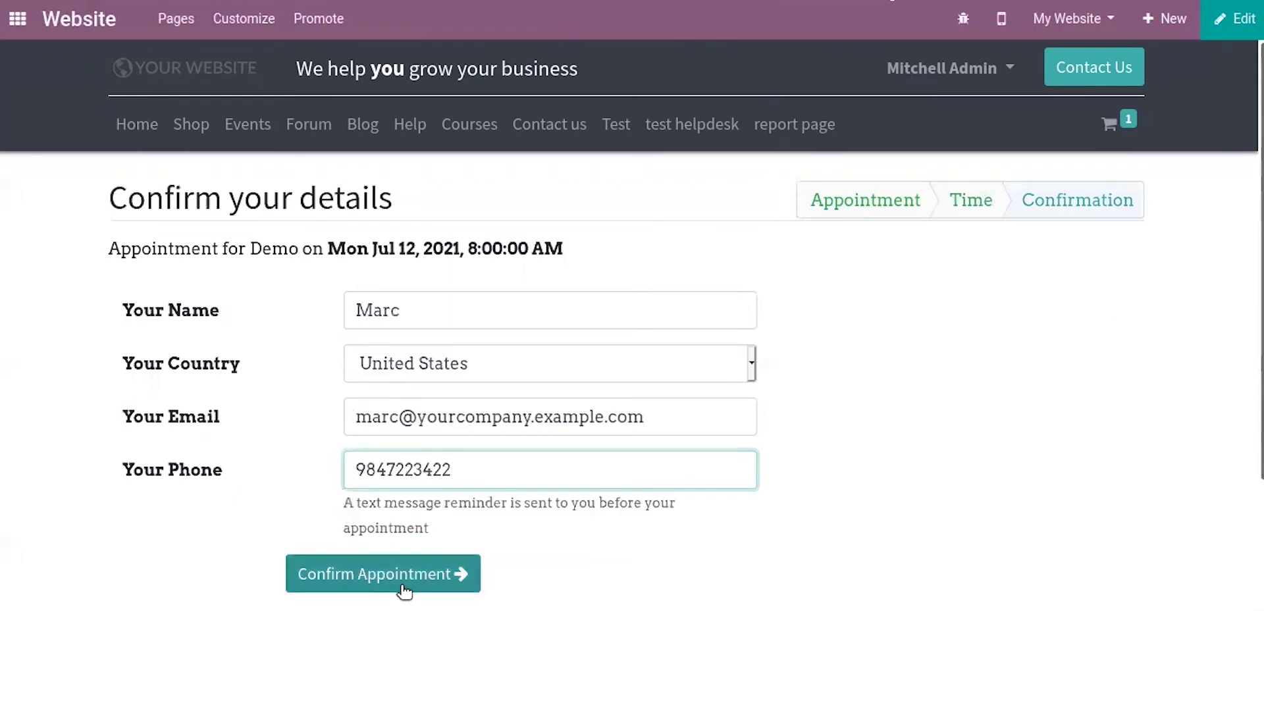
{"action": "left_click", "coordinate": [386, 574]}
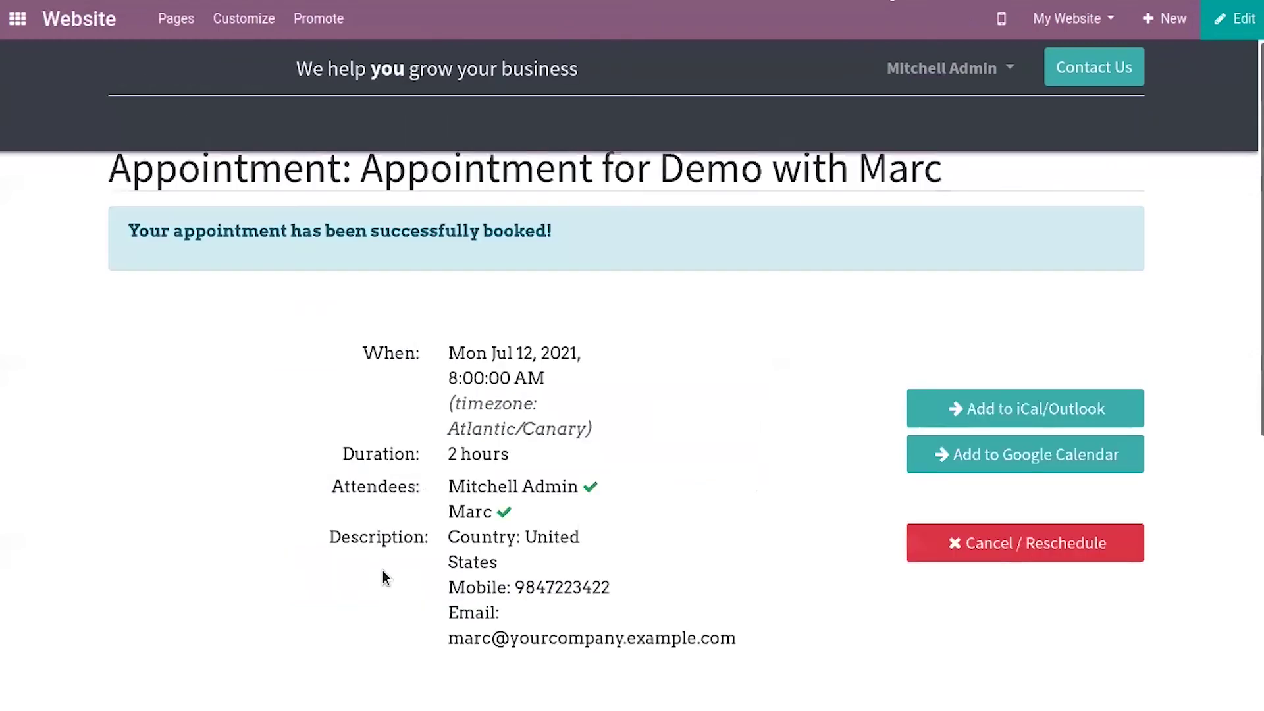
Review the Jul 12 confirmation, then return to the Odoo apps menu and open Calendar.
{"action": "scroll", "coordinate": [602, 257], "scroll_direction": "down", "scroll_amount": 5}
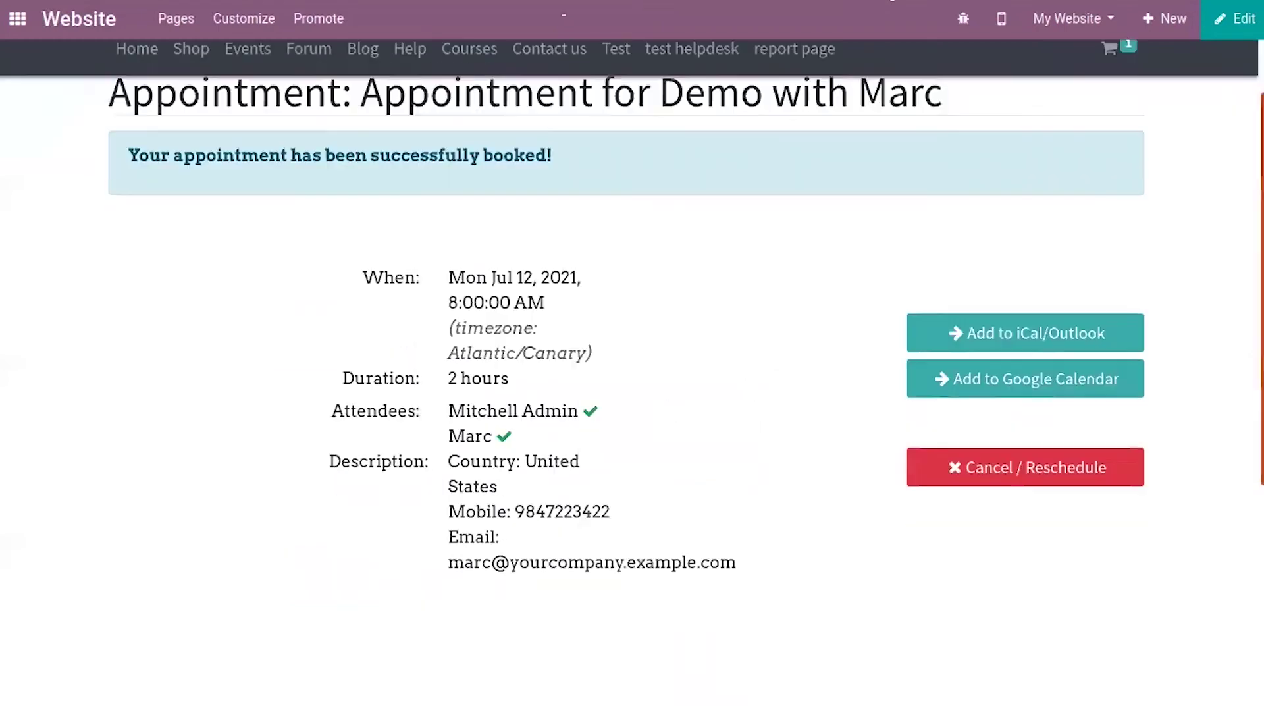
{"action": "scroll", "coordinate": [601, 257], "scroll_direction": "up", "scroll_amount": 5}
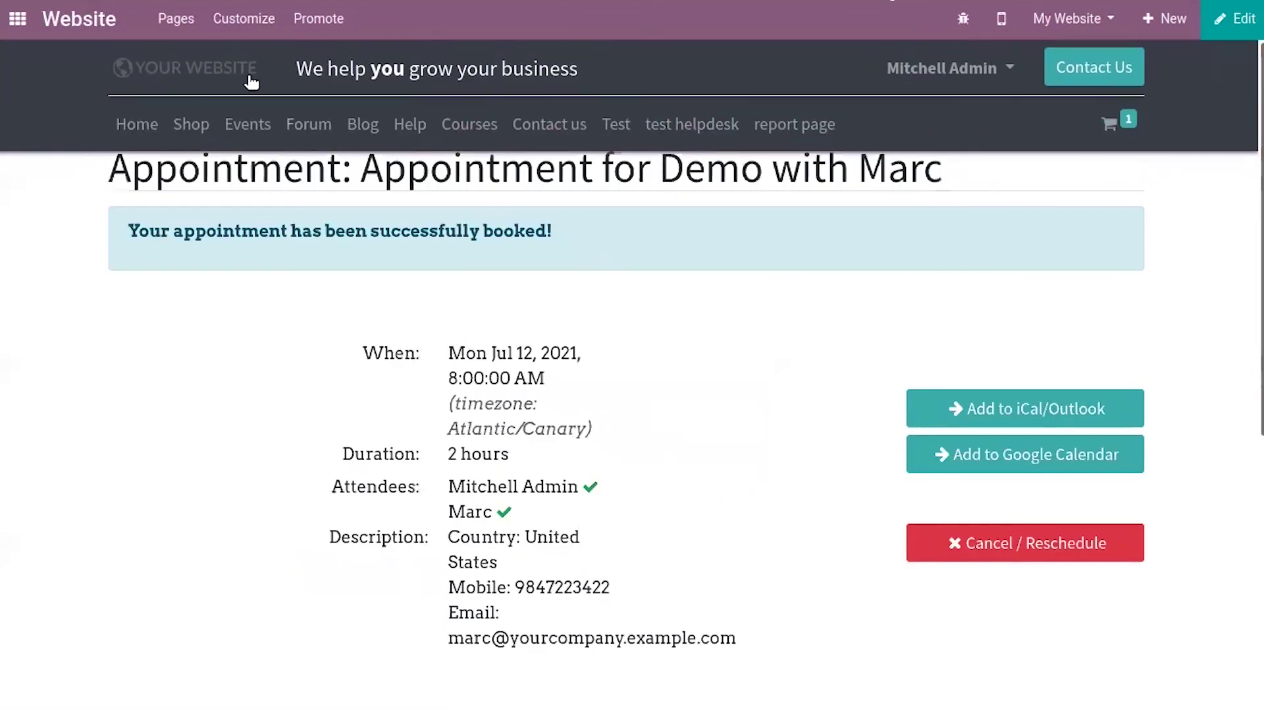
{"action": "left_click", "coordinate": [8, 23]}
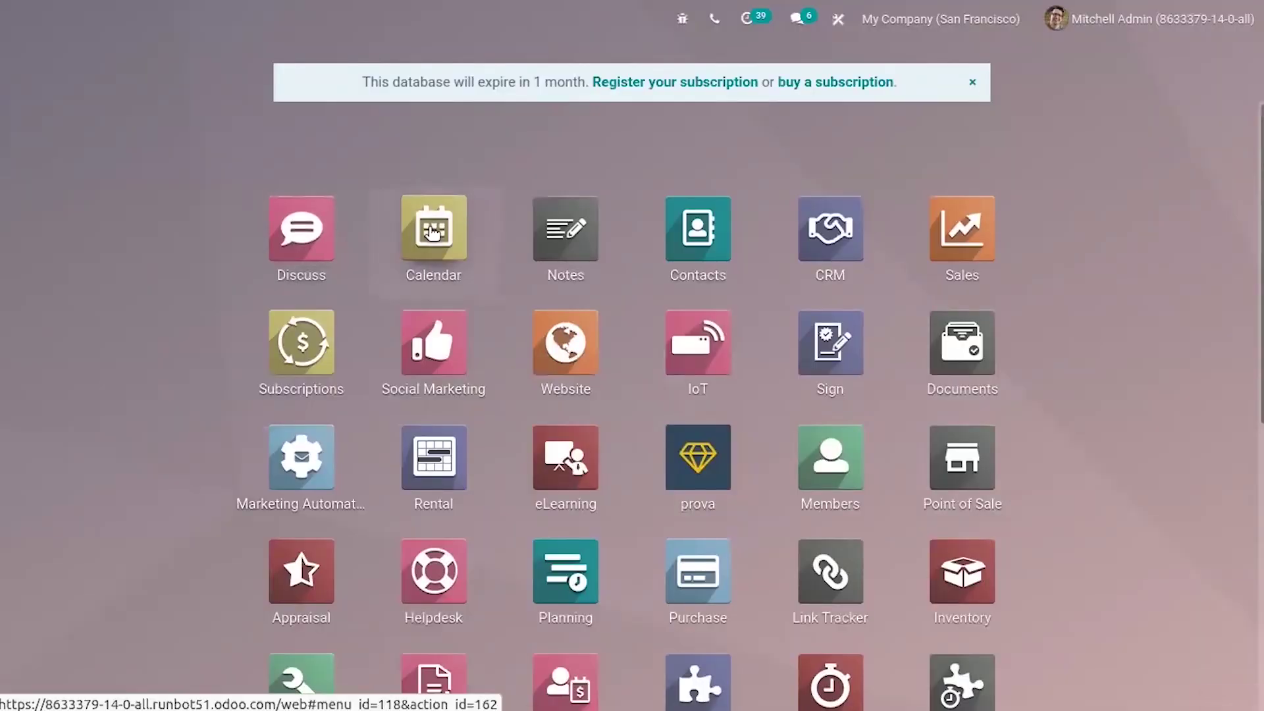
{"action": "left_click", "coordinate": [432, 231]}
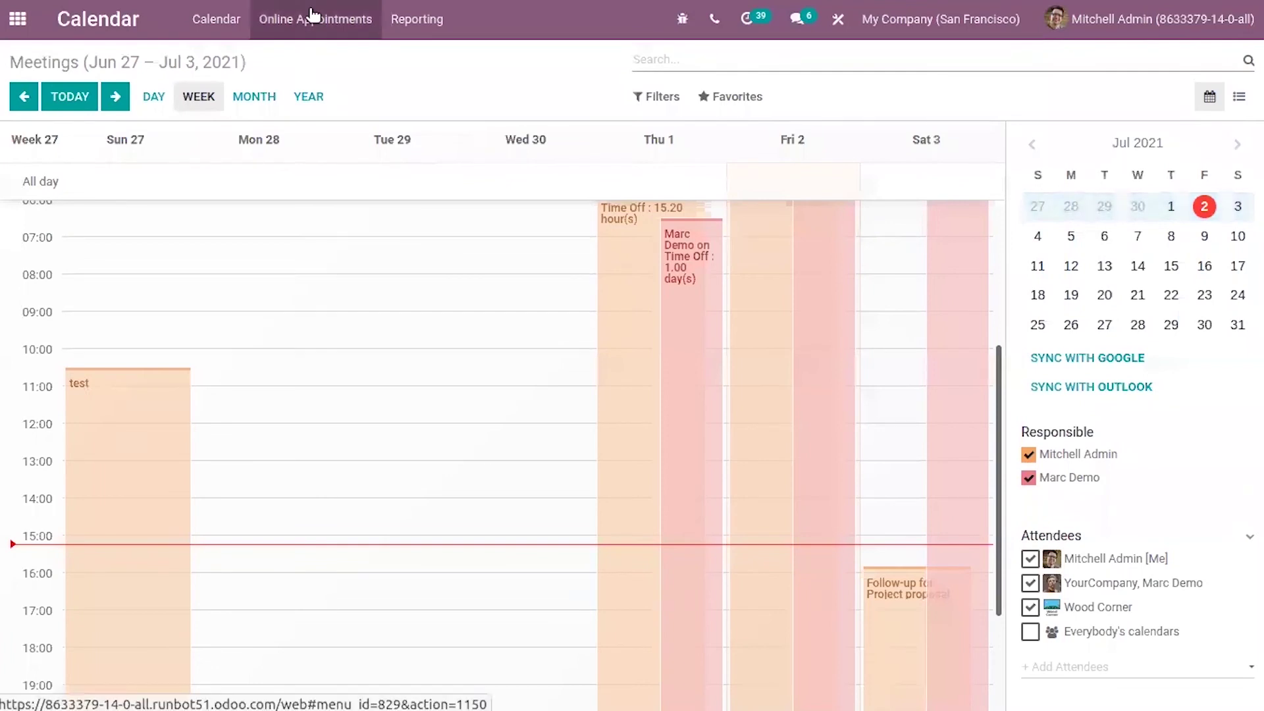
List Appointment for Demo's scheduled meetings, advance two weeks, and open the Monday 12 July meeting.
{"action": "left_click", "coordinate": [312, 16]}
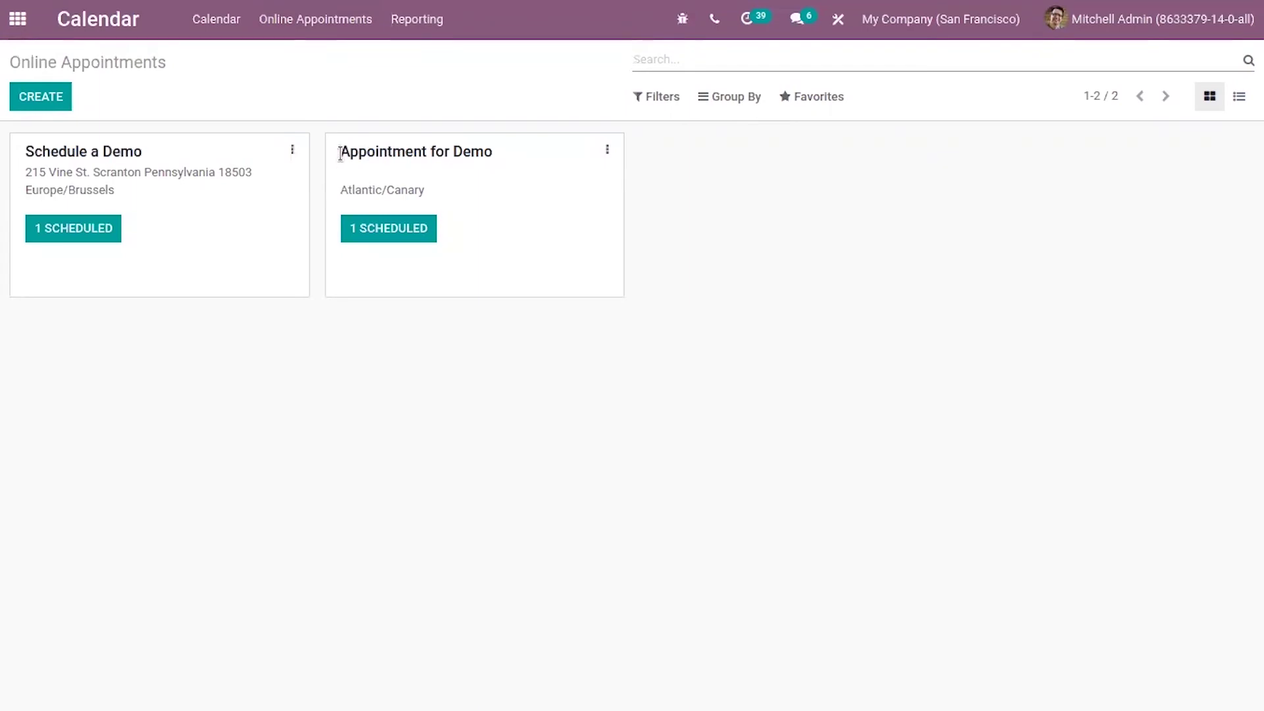
{"action": "left_click", "coordinate": [387, 230]}
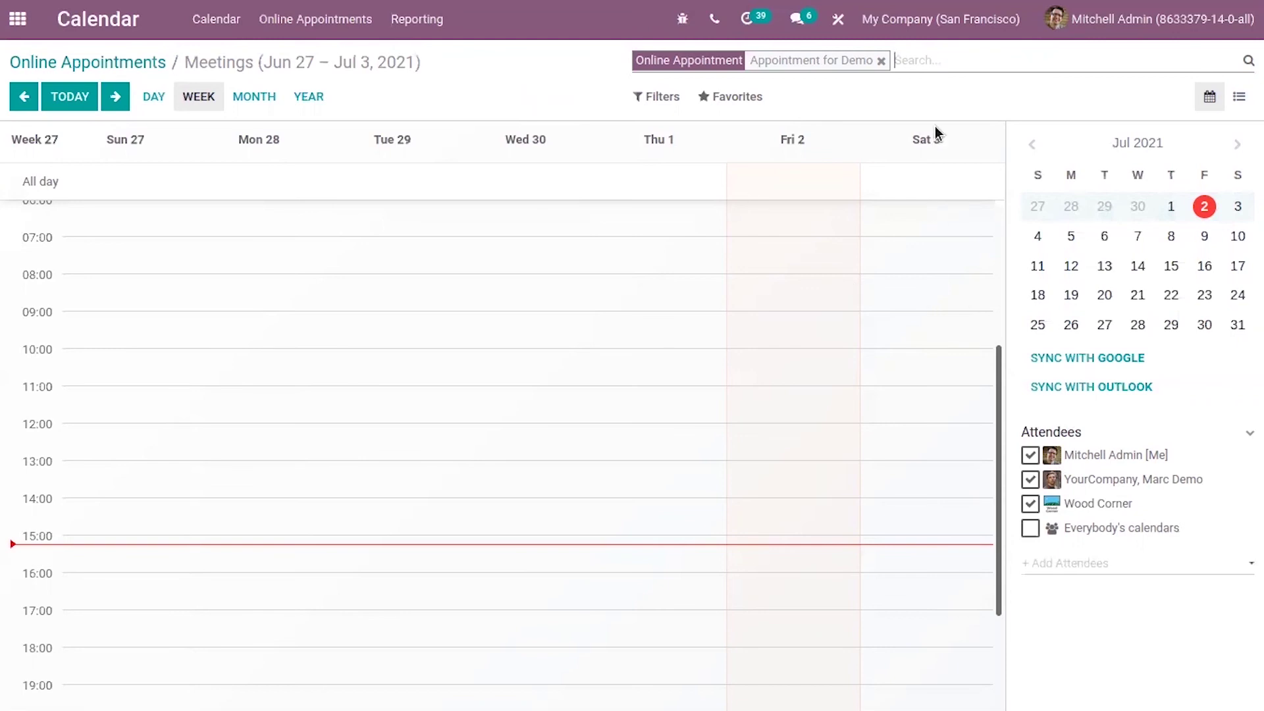
{"action": "left_click", "coordinate": [115, 97]}
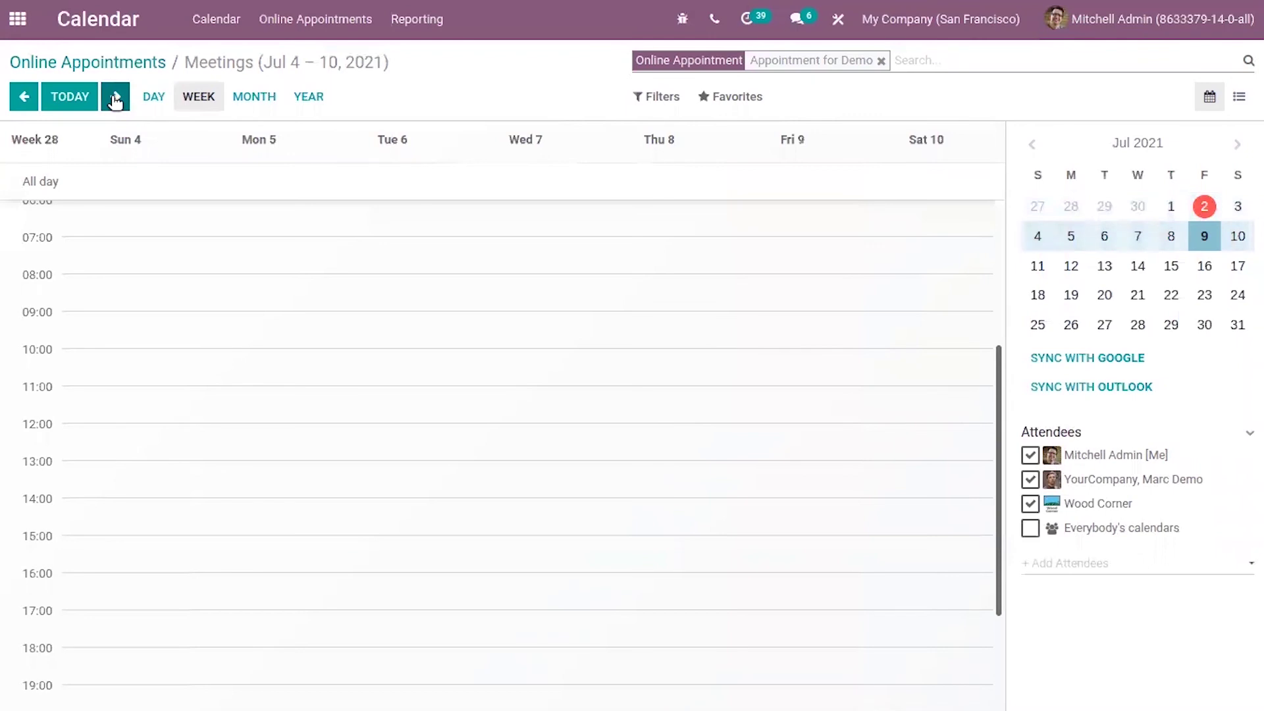
{"action": "left_click", "coordinate": [116, 97]}
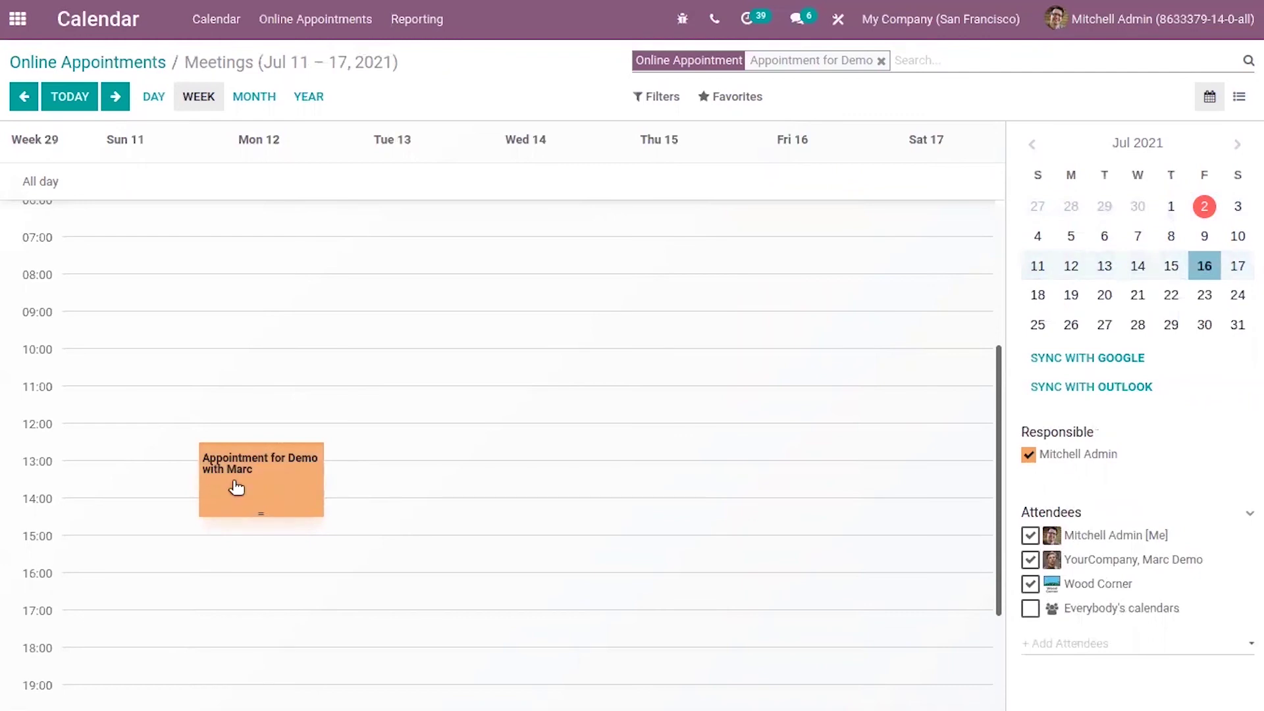
{"action": "left_click", "coordinate": [270, 487]}
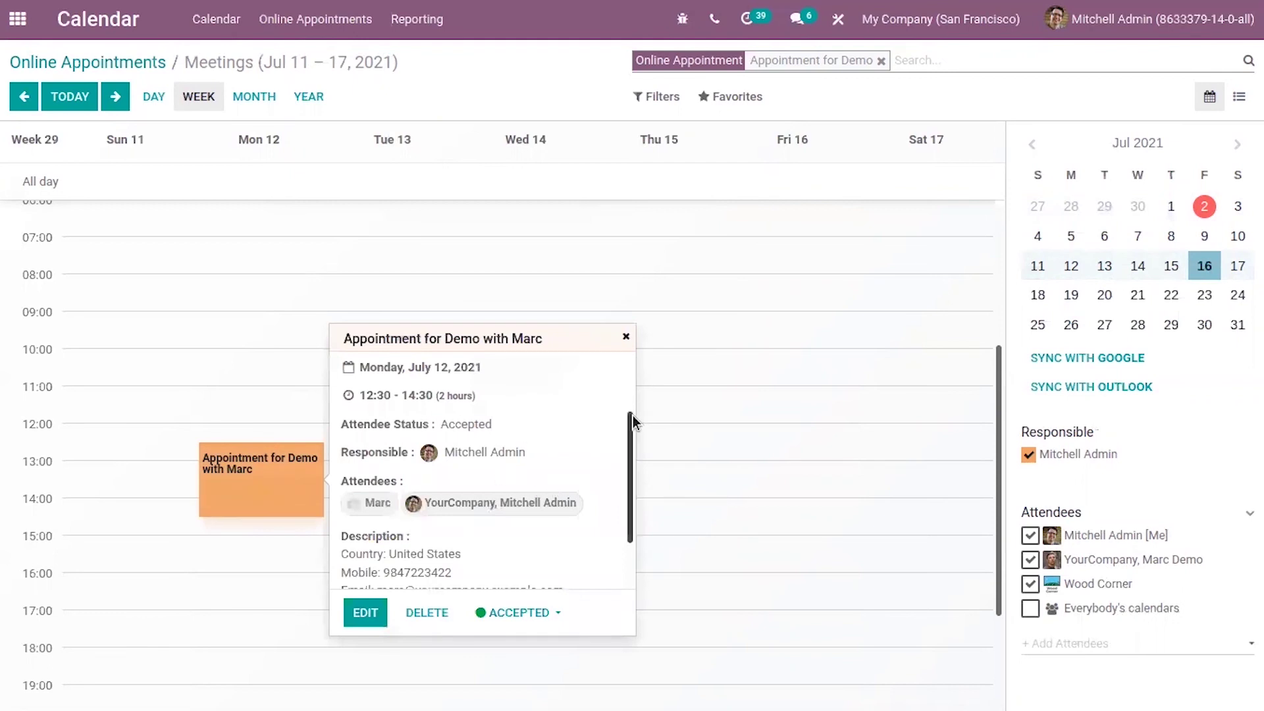
{"action": "scroll", "coordinate": [631, 432], "scroll_direction": "down", "scroll_amount": 1}
{"action": "left_click_drag", "start_coordinate": [631, 432], "coordinate": [622, 322]}
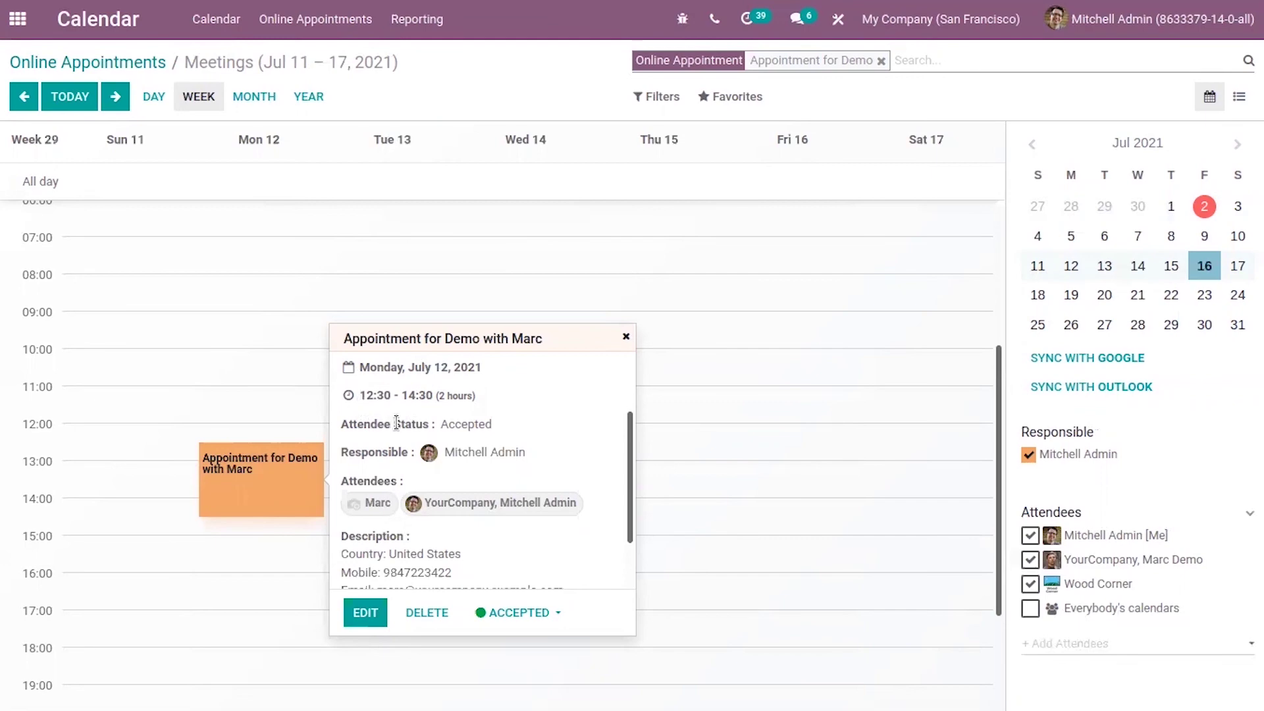
{"action": "left_click_drag", "start_coordinate": [498, 424], "coordinate": [445, 421]}
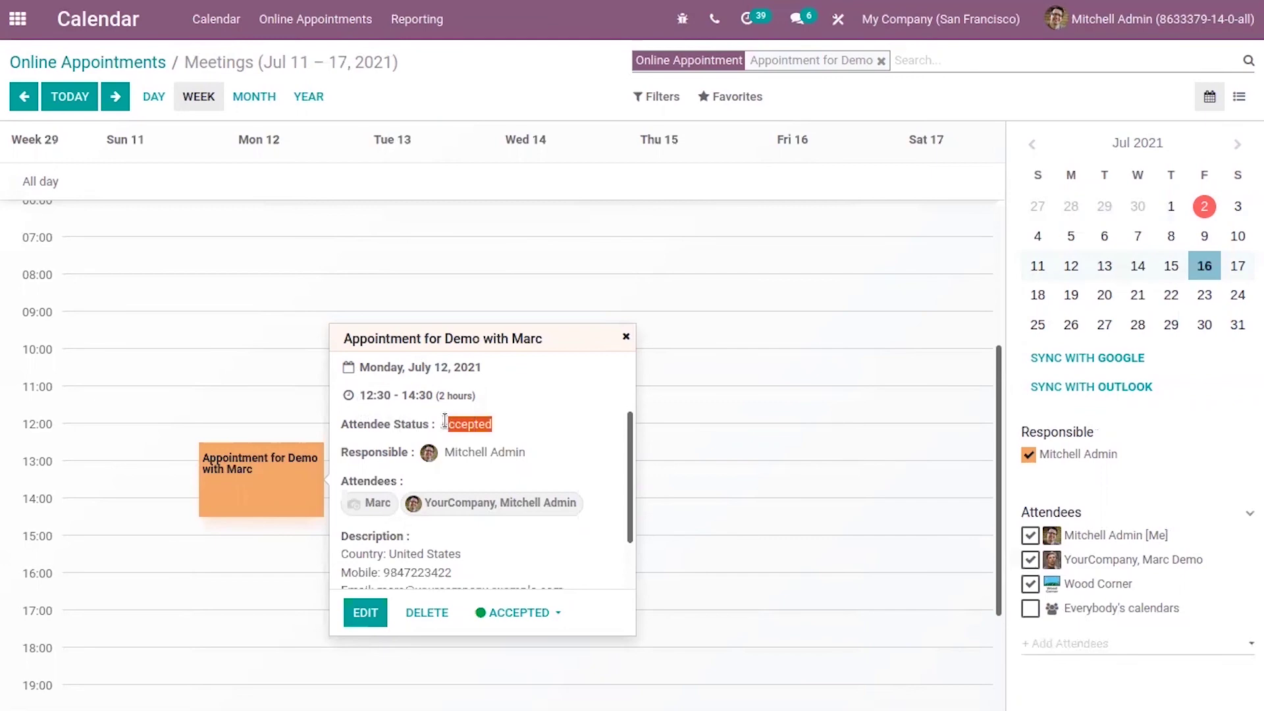
{"action": "left_click", "coordinate": [399, 446]}
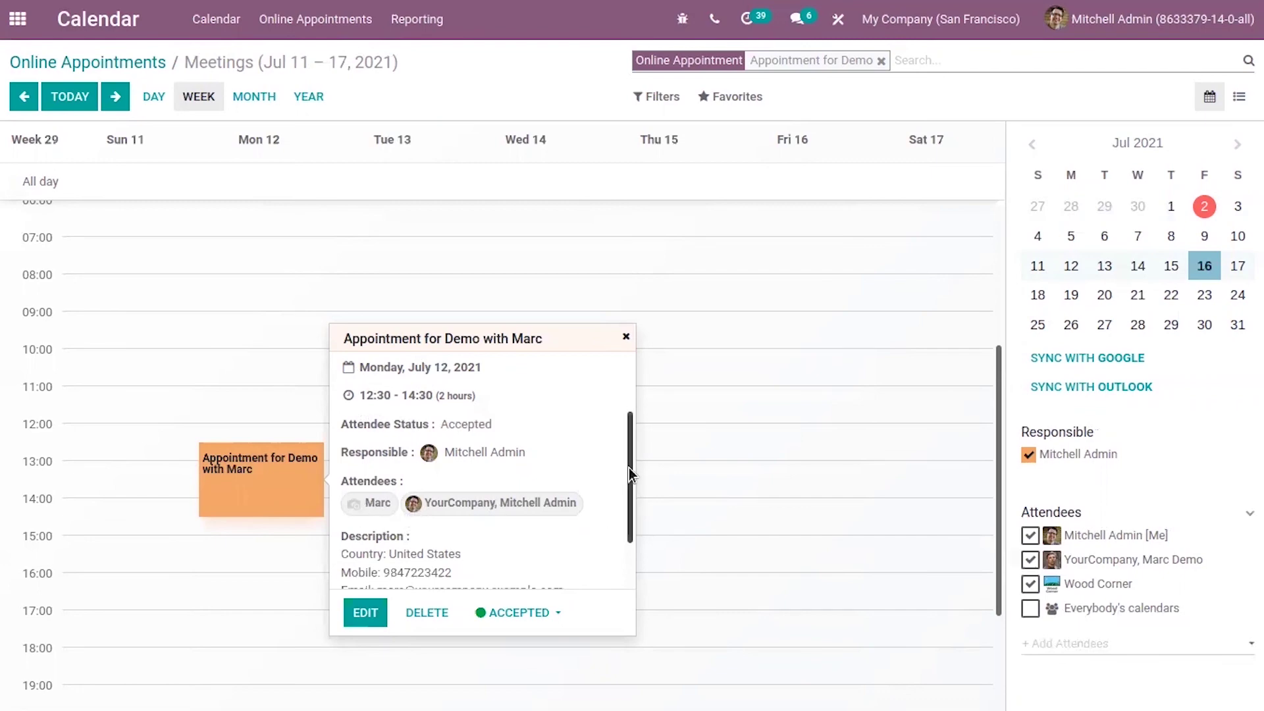
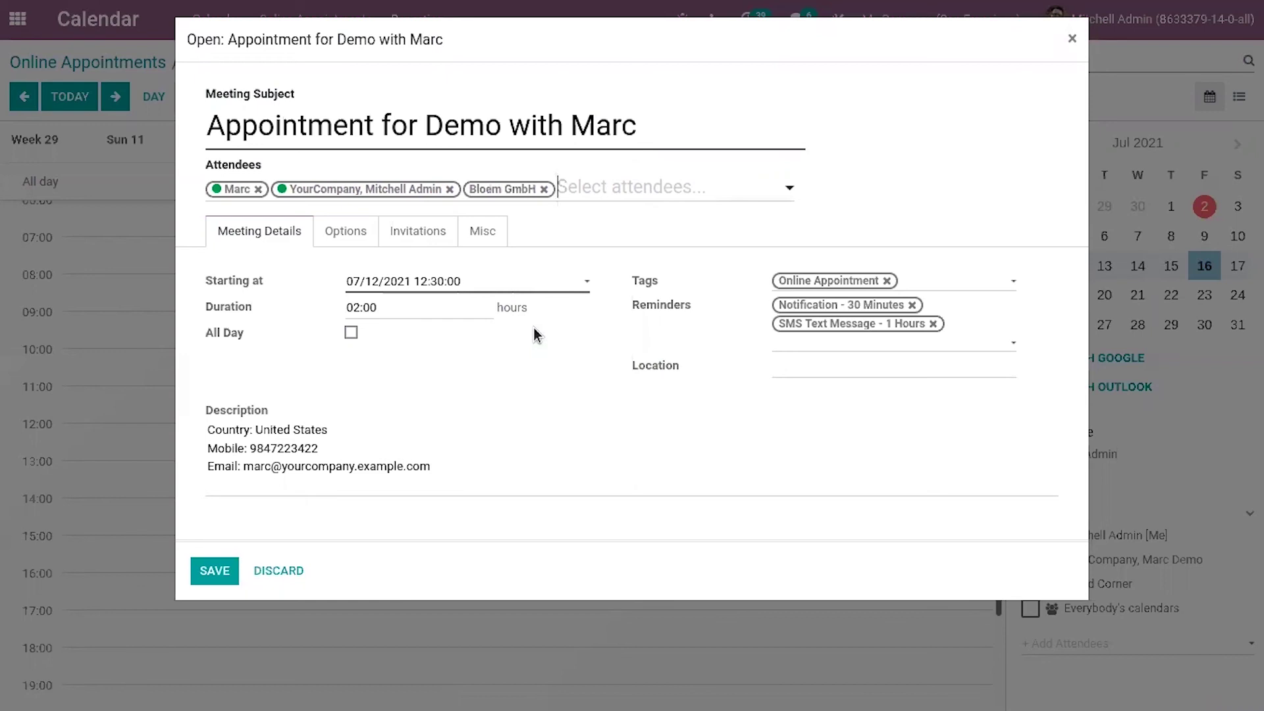
Remove and re-add Bloem GmbH as an attendee of the Demo with Marc appointment.
{"action": "left_click", "coordinate": [542, 190]}
{"action": "type", "text": "an"}
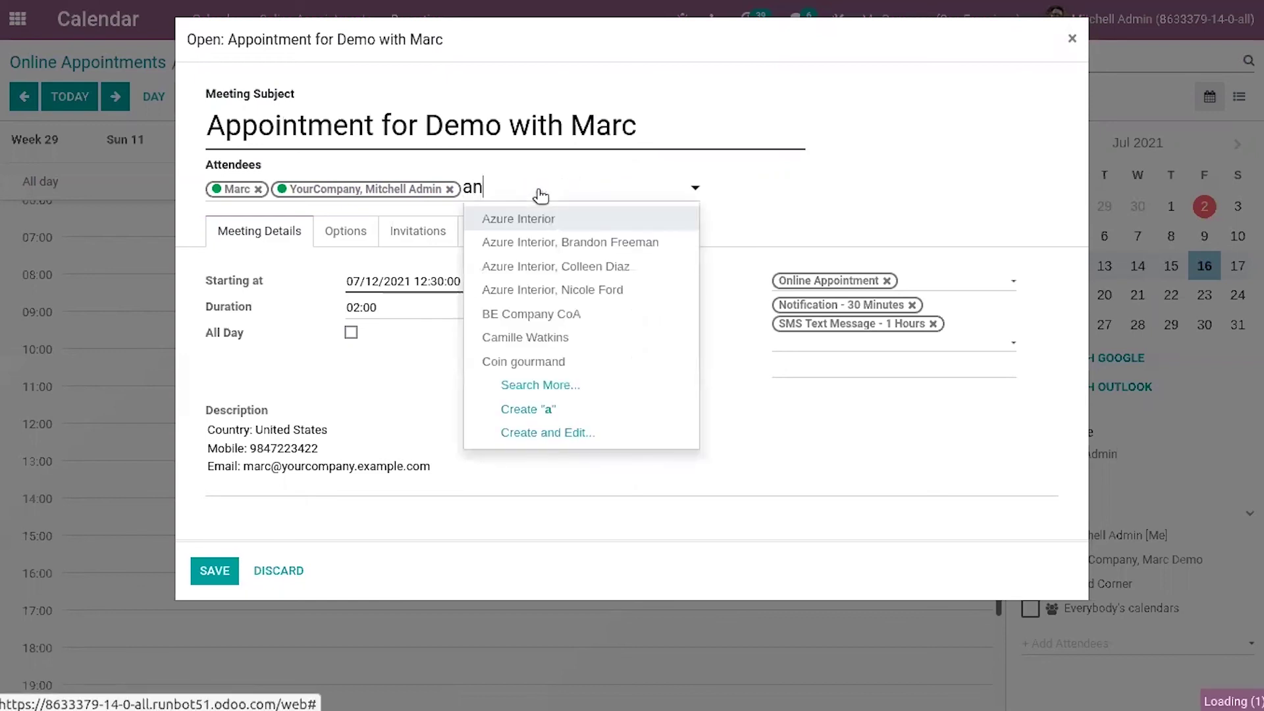
{"action": "type", "text": "t"}
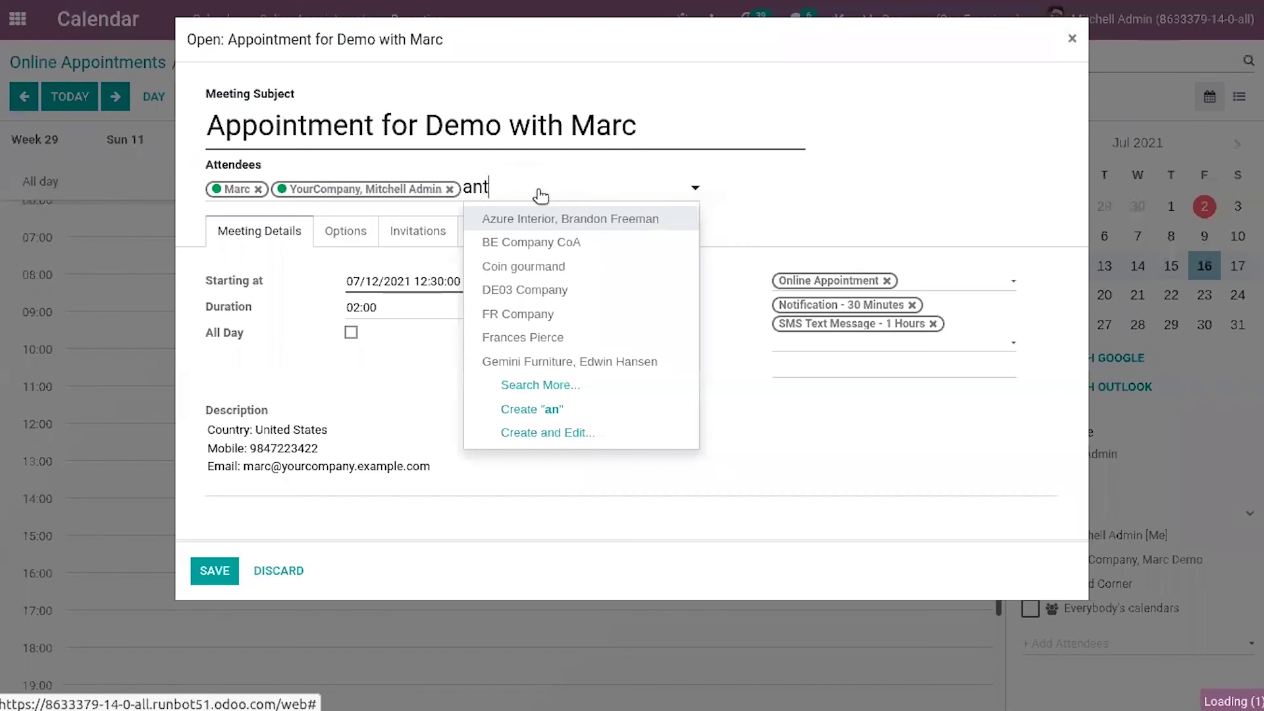
{"action": "key", "text": "BackSpace"}
{"action": "key", "text": "BackSpace"}
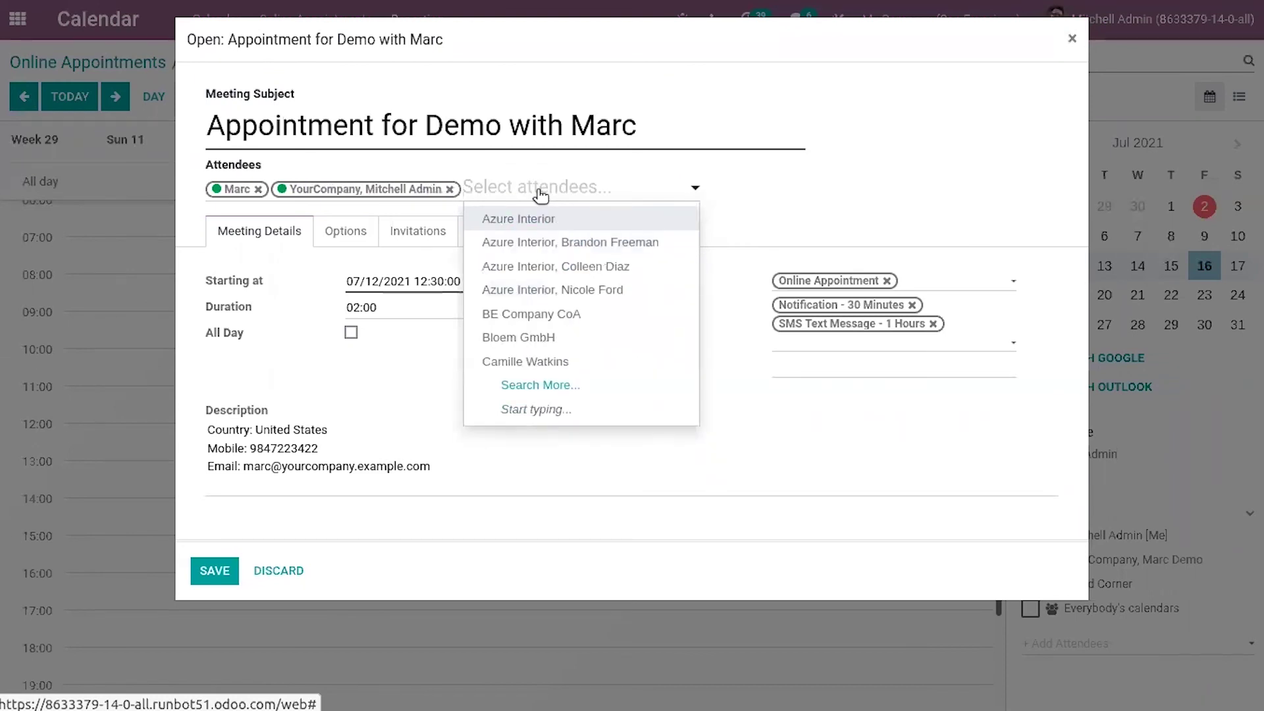
{"action": "left_click", "coordinate": [540, 335]}
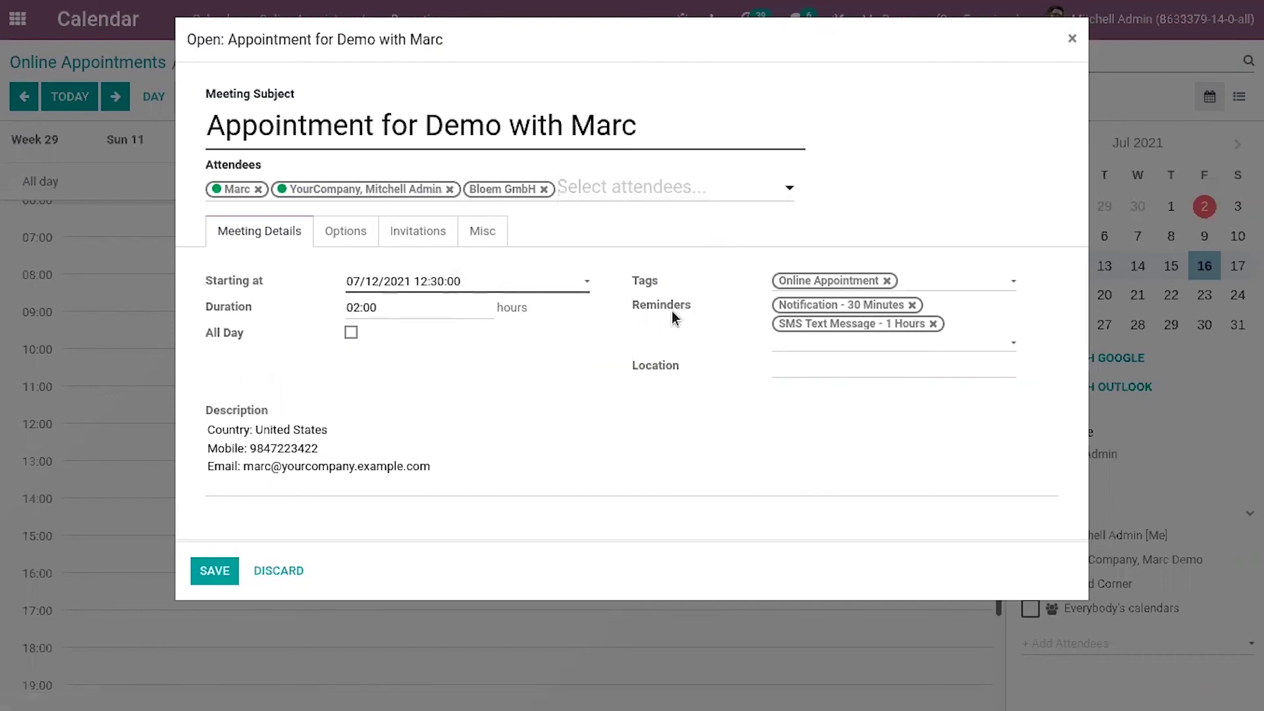
Add an 'Email - 3 Hours' reminder to the appointment.
{"action": "mouse_move", "coordinate": [672, 311]}
{"action": "left_click", "coordinate": [974, 347]}
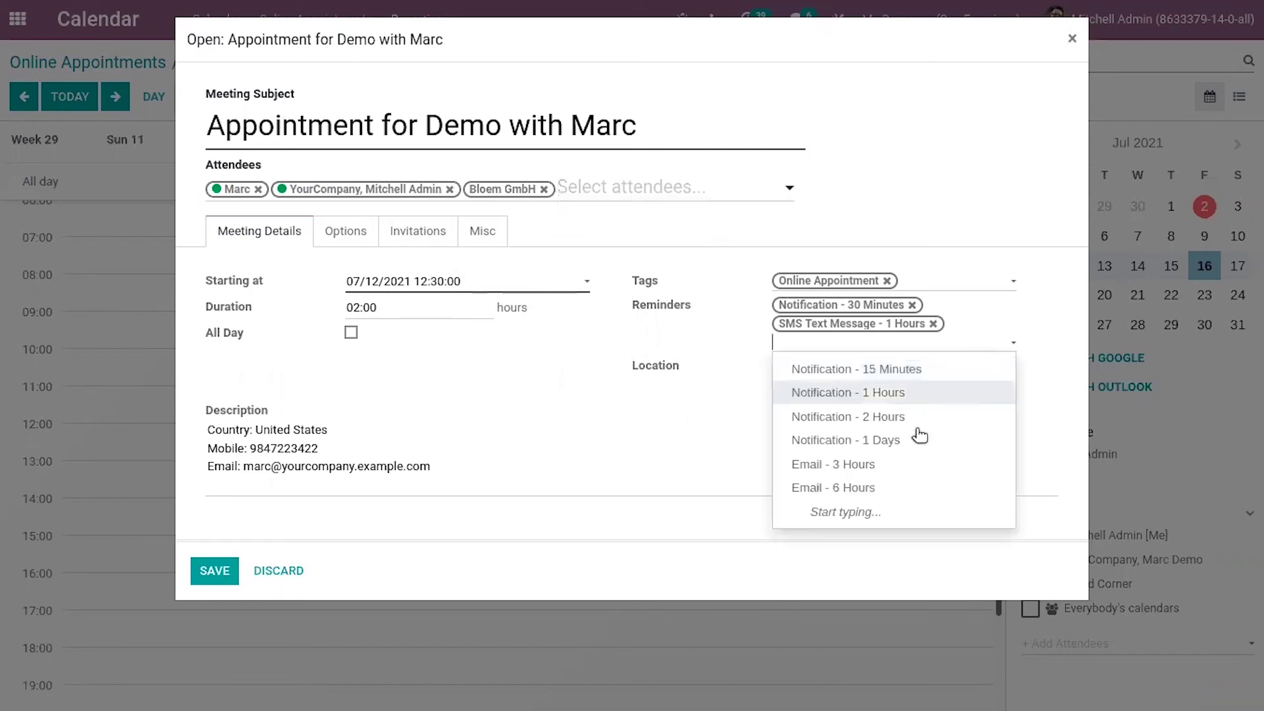
{"action": "left_click", "coordinate": [878, 466]}
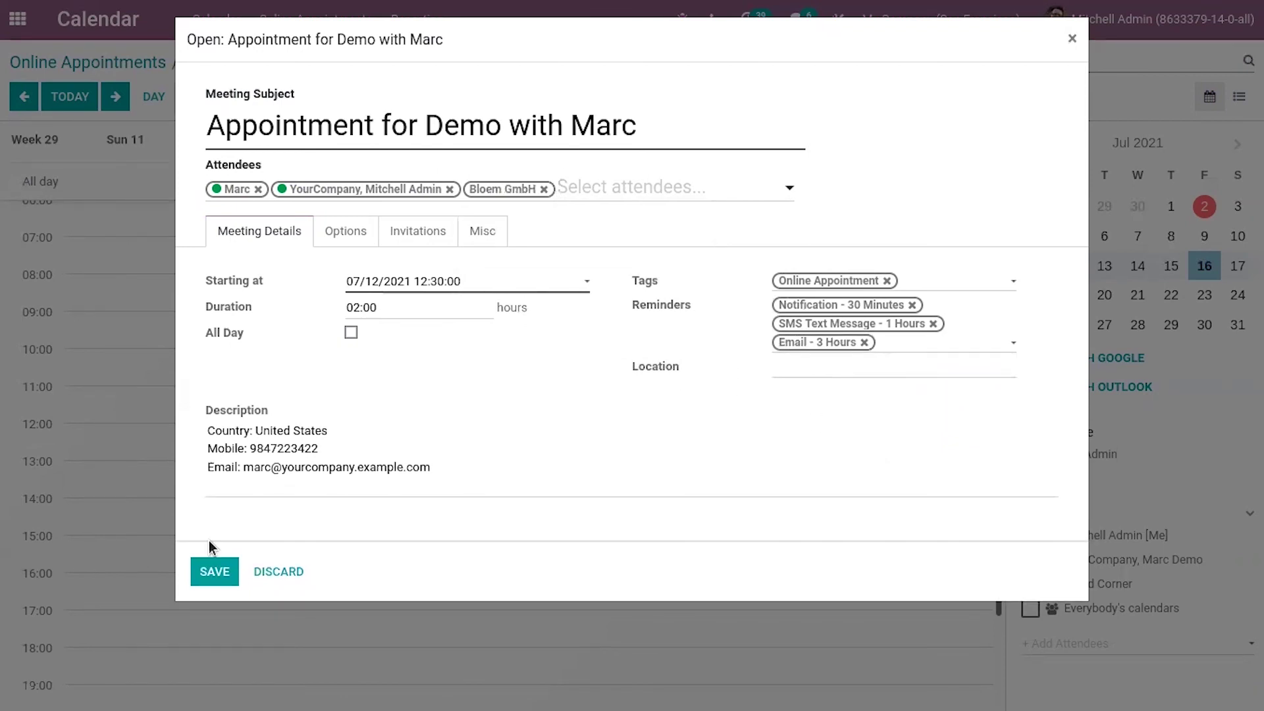
On the Options tab, set the meeting's Privacy to 'Only internal users'.
{"action": "left_click", "coordinate": [345, 231]}
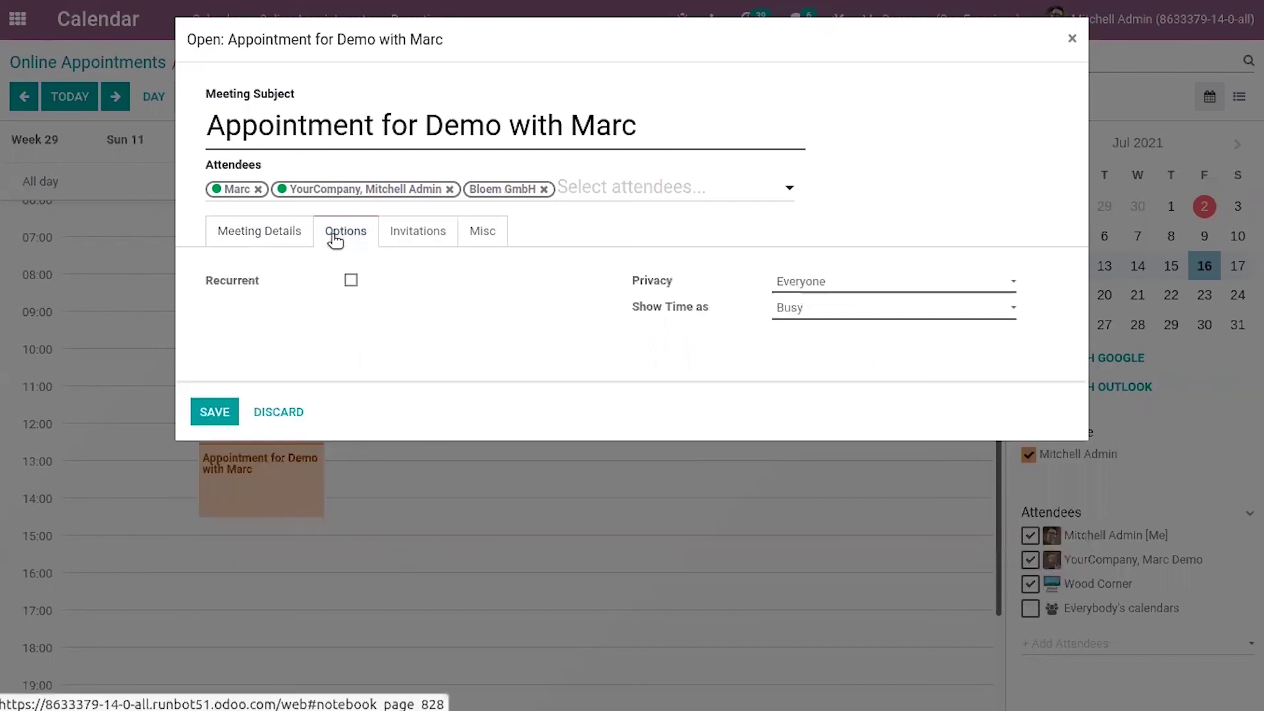
{"action": "left_click", "coordinate": [830, 282]}
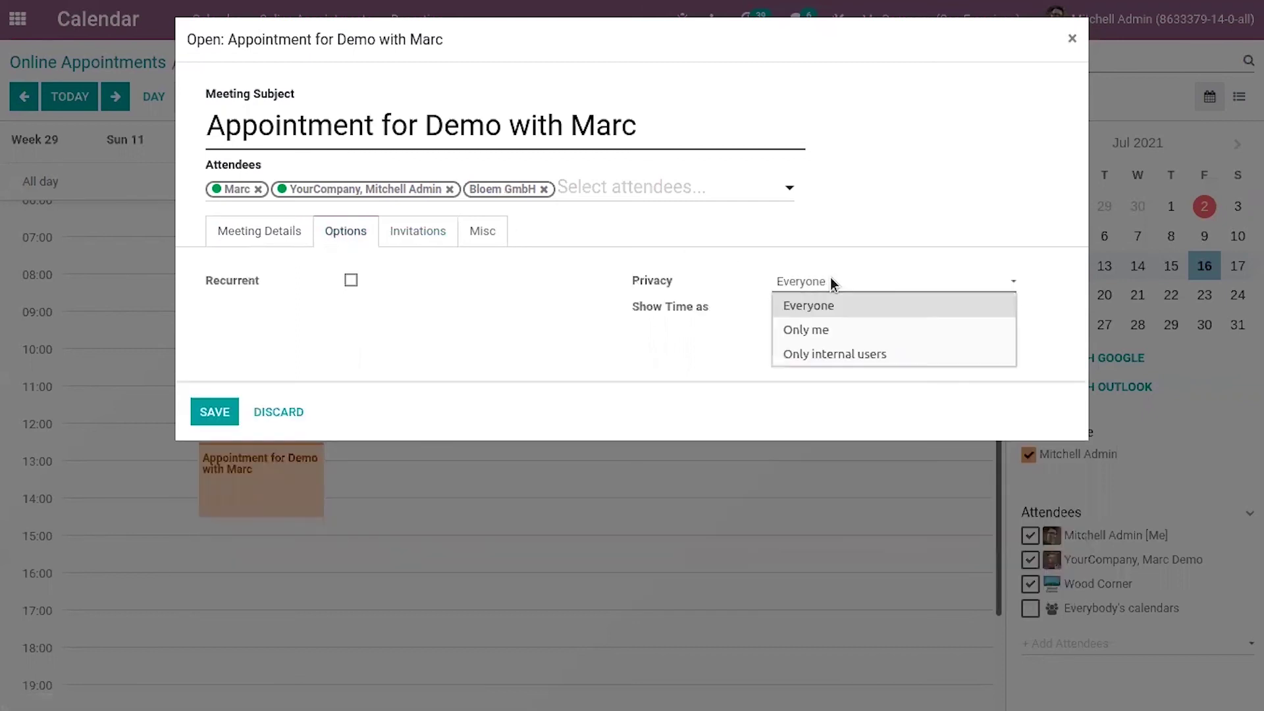
{"action": "left_click", "coordinate": [799, 356]}
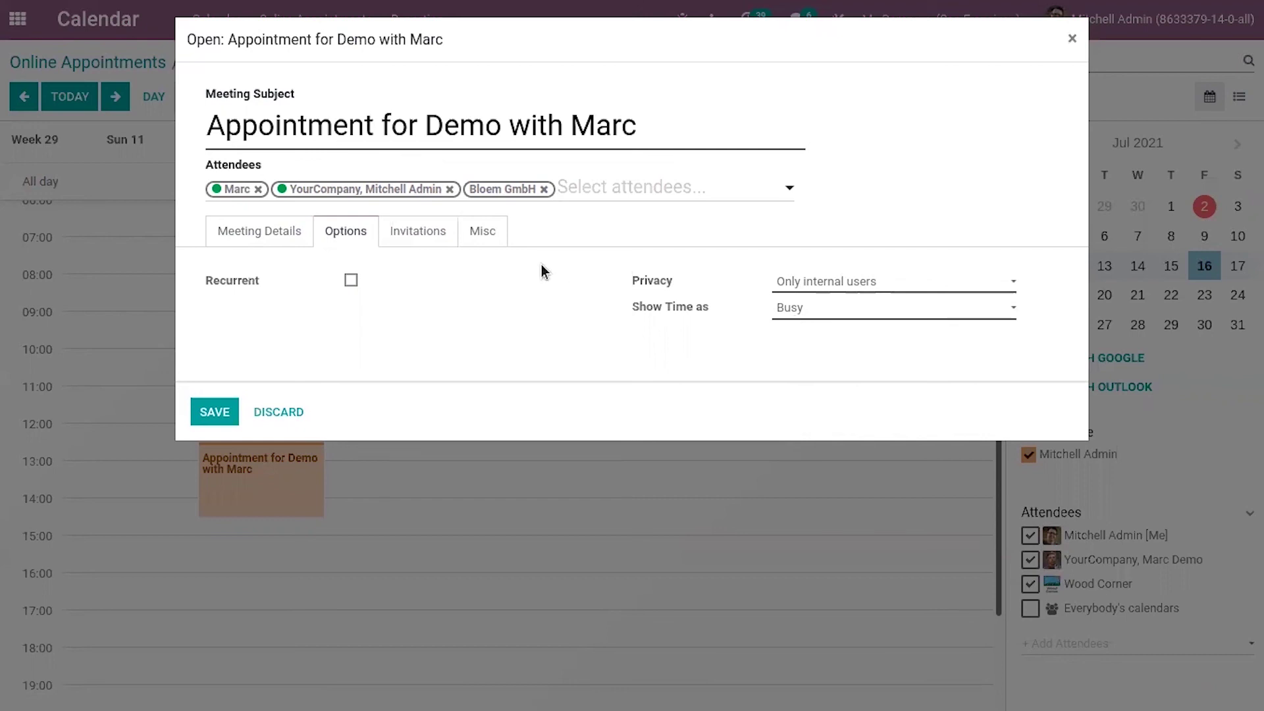
Review the Invitations and Misc tabs, then save the edited appointment.
{"action": "left_click", "coordinate": [410, 246]}
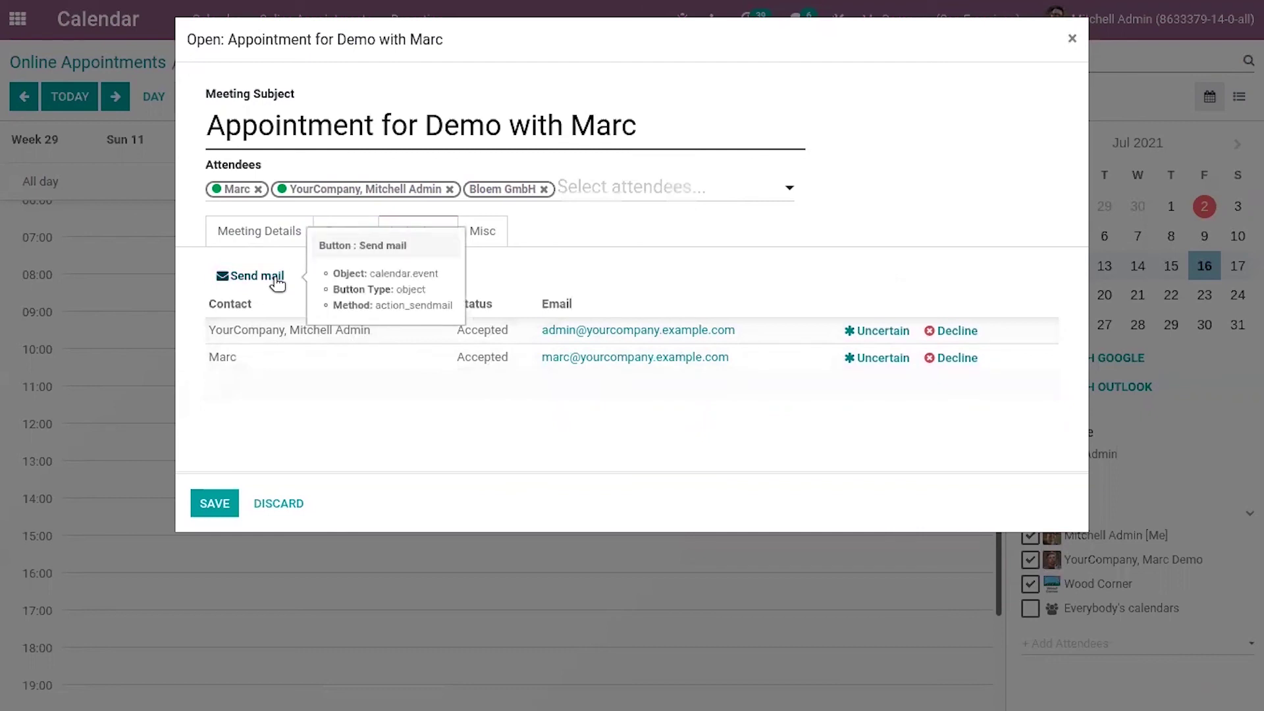
{"action": "left_click", "coordinate": [475, 234]}
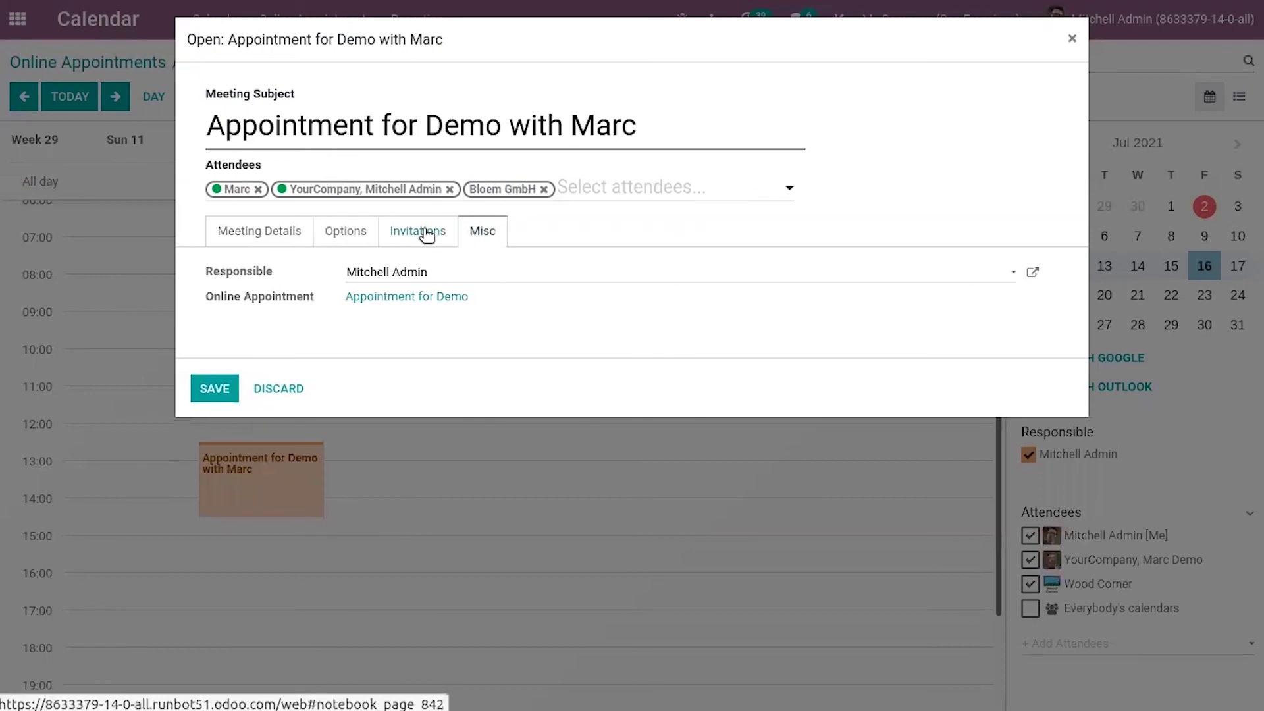
{"action": "left_click", "coordinate": [427, 231]}
{"action": "left_click", "coordinate": [239, 236]}
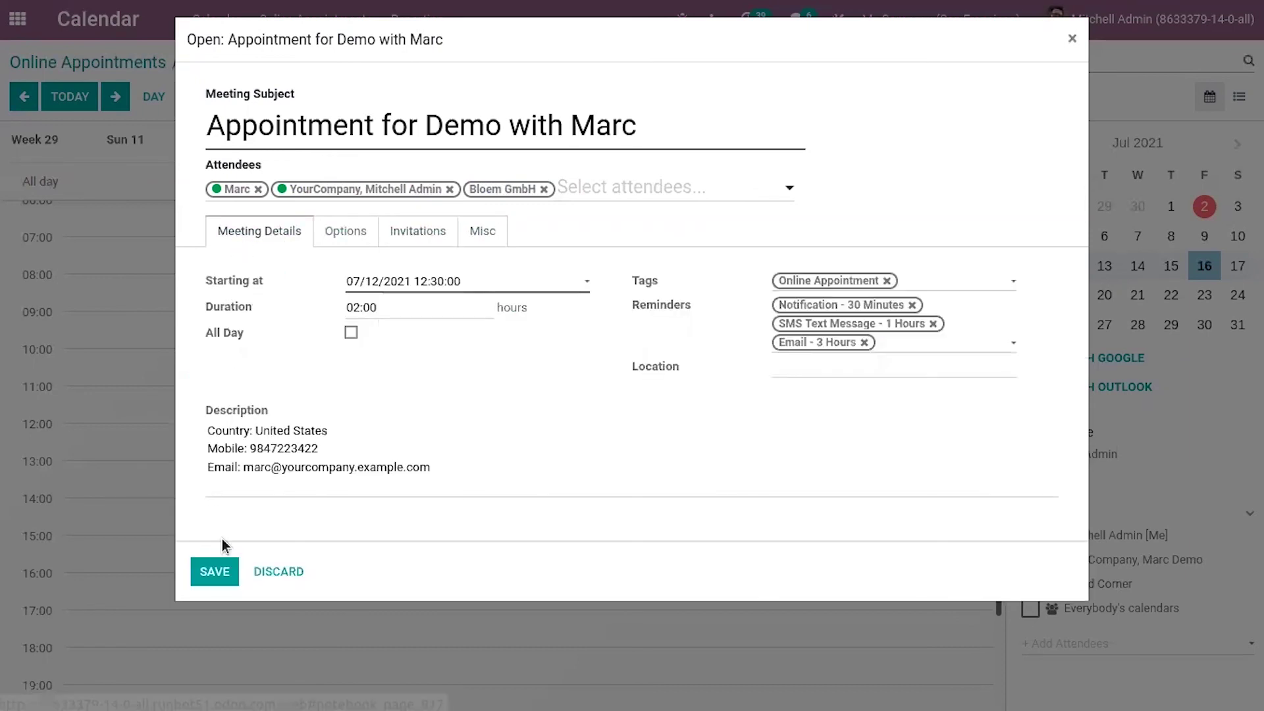
{"action": "left_click", "coordinate": [219, 567]}
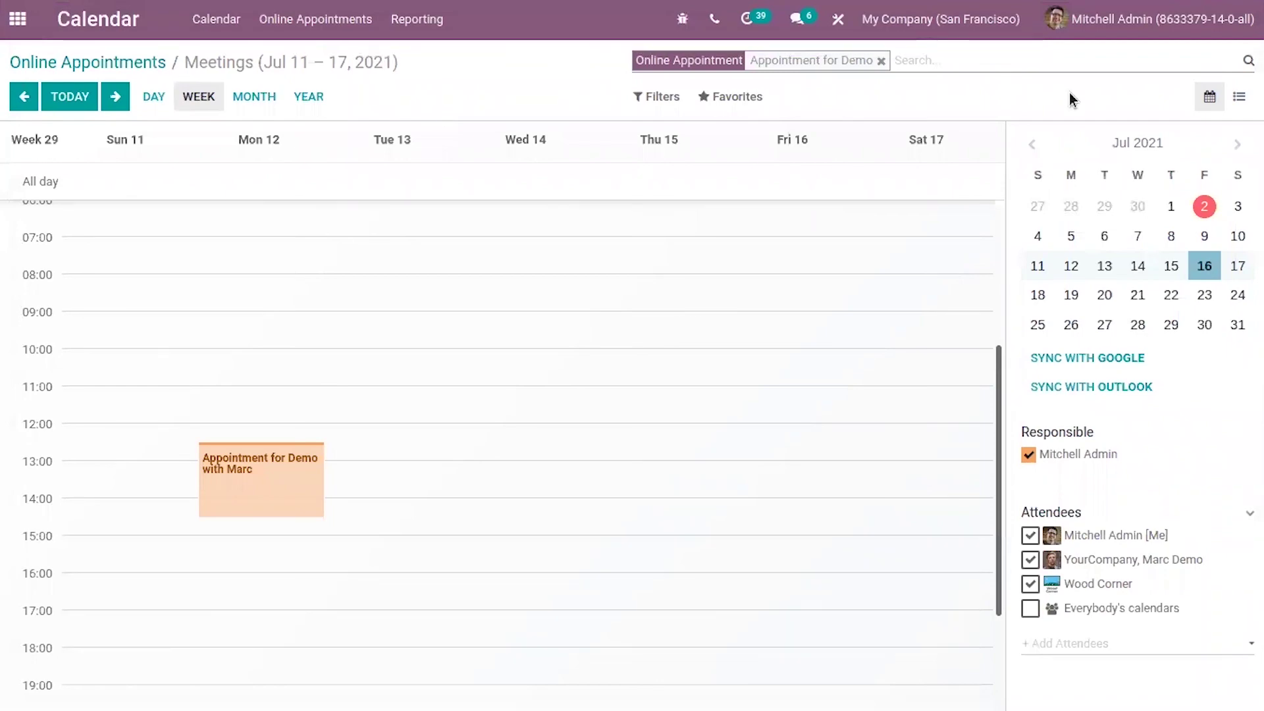
Open the Reporting > Online Appointments bar chart showing 2 appointments for July 2021.
{"action": "mouse_move", "coordinate": [172, 7]}
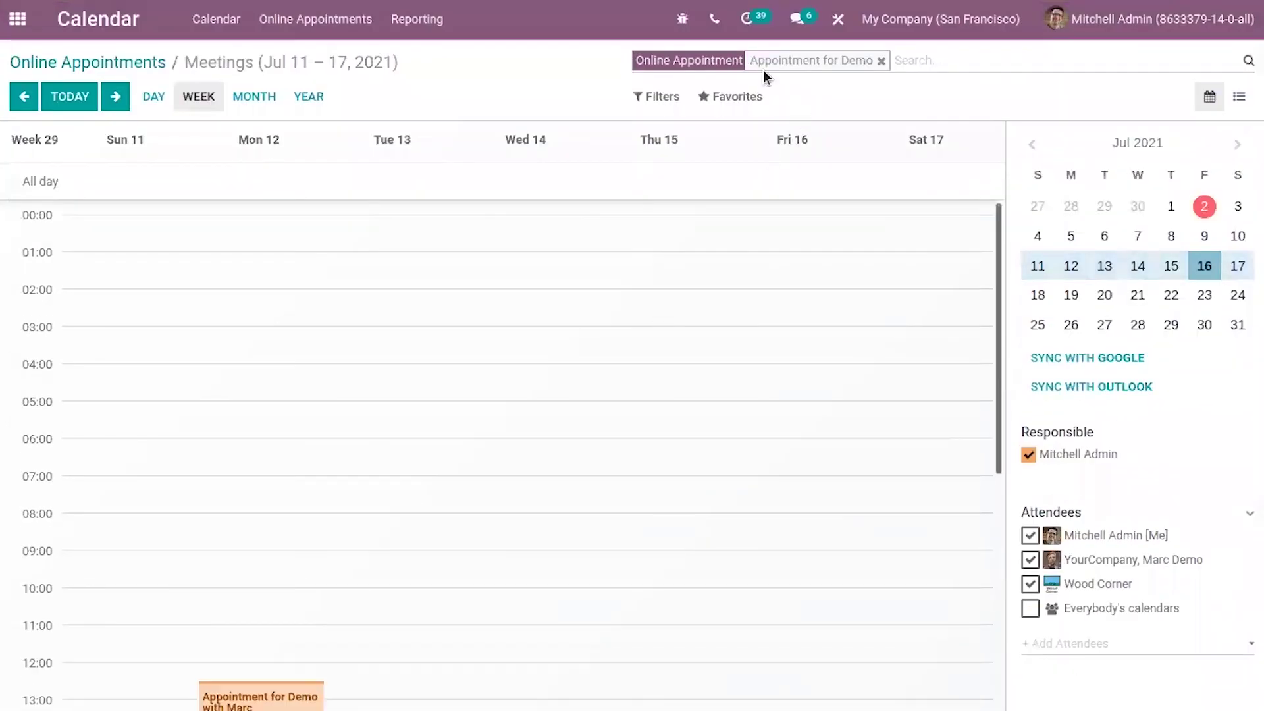
{"action": "left_click", "coordinate": [410, 28]}
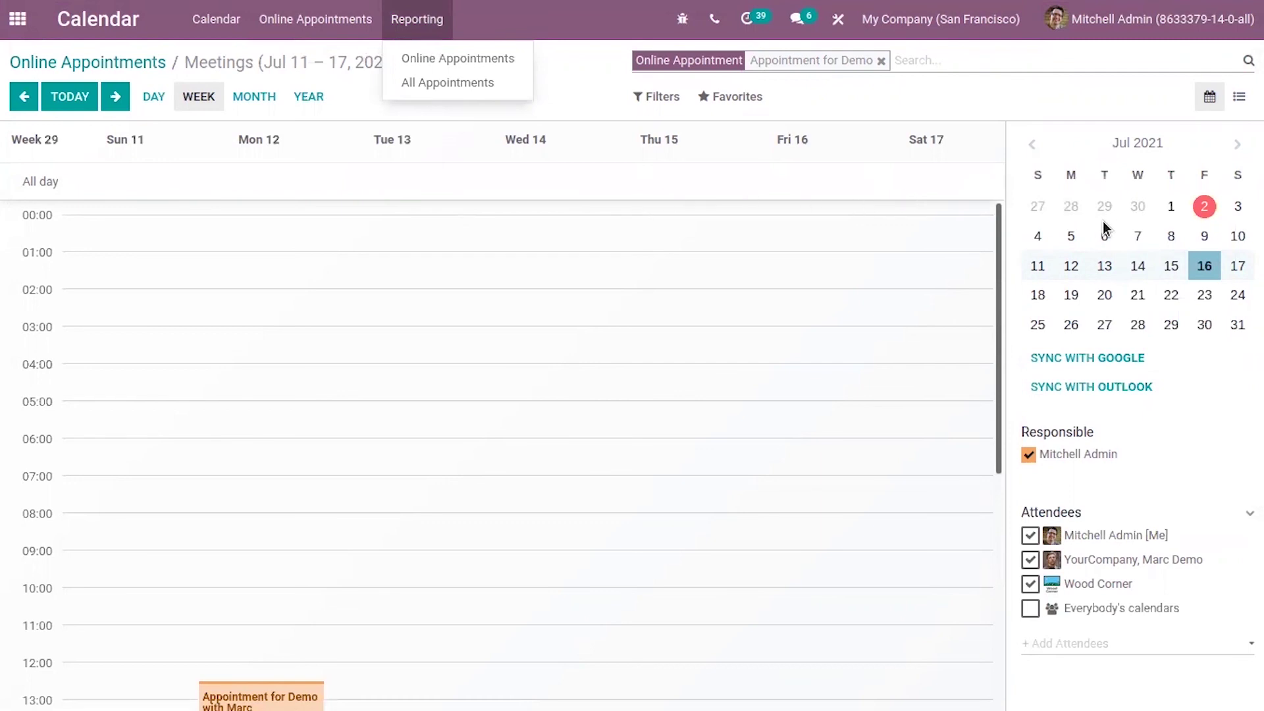
{"action": "left_click", "coordinate": [471, 58]}
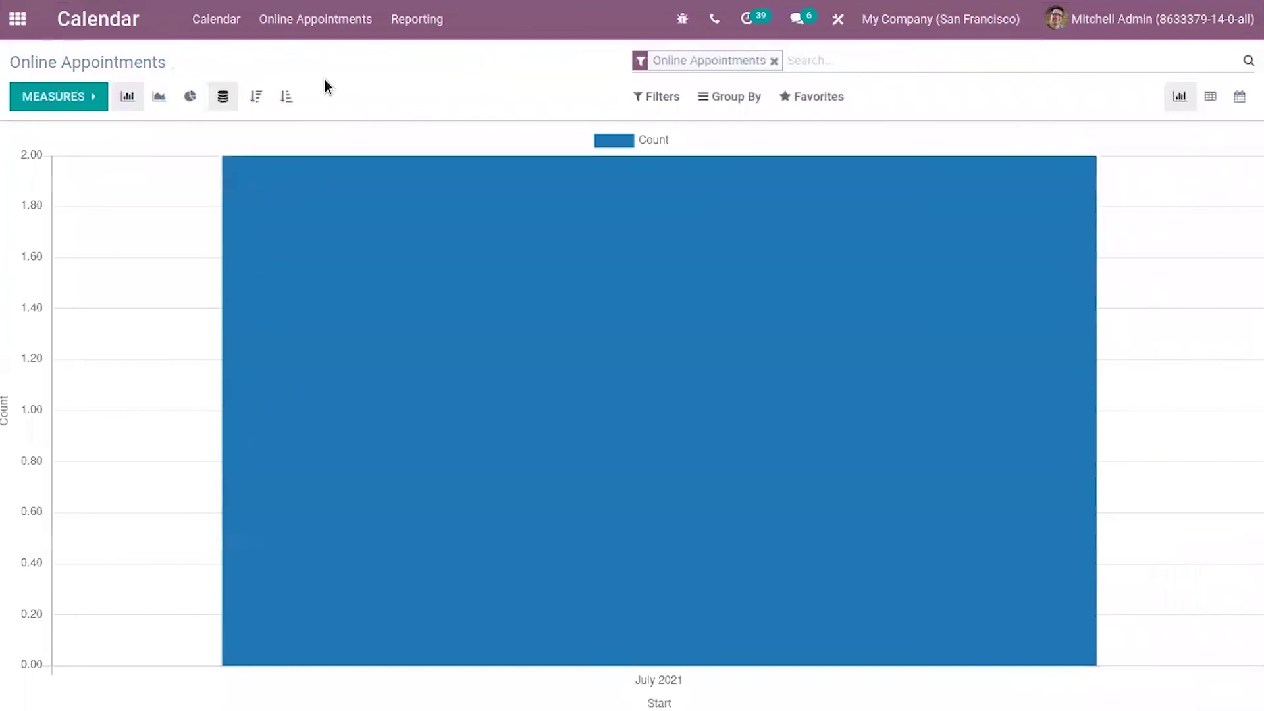
Keep the chart measure on Count and group the appointments by Availability.
{"action": "left_click", "coordinate": [96, 99]}
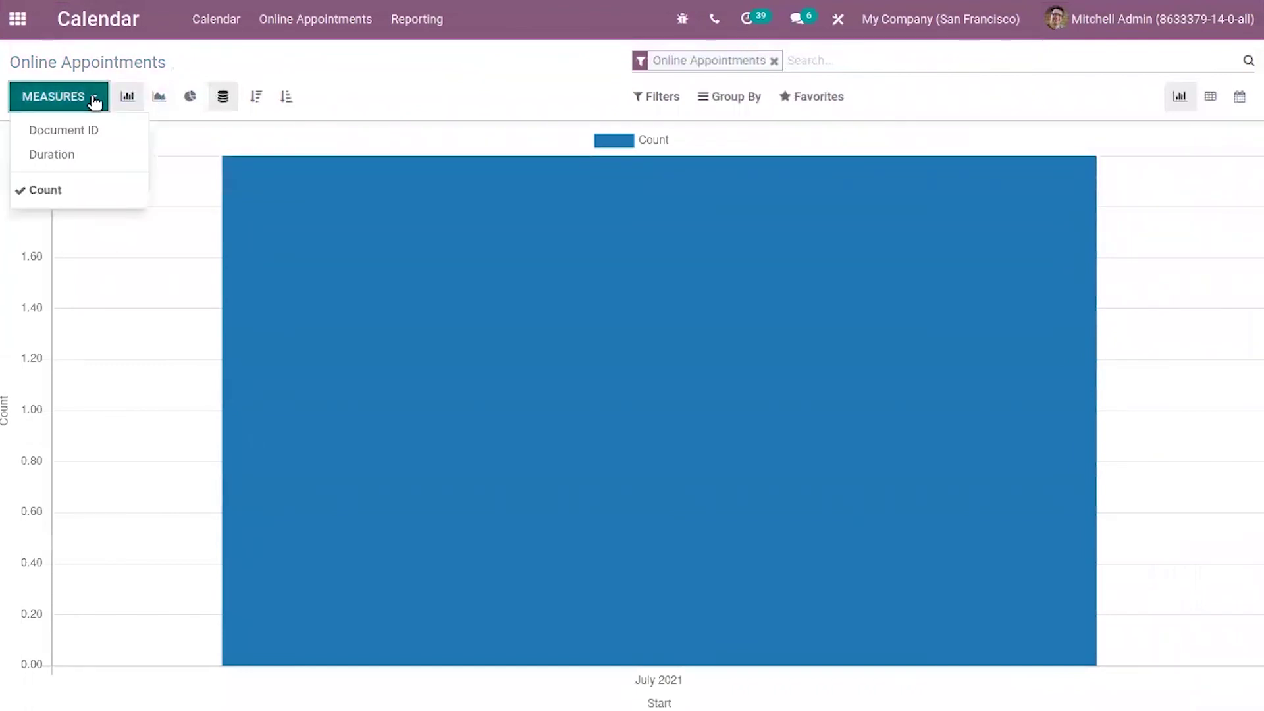
{"action": "left_click", "coordinate": [90, 157]}
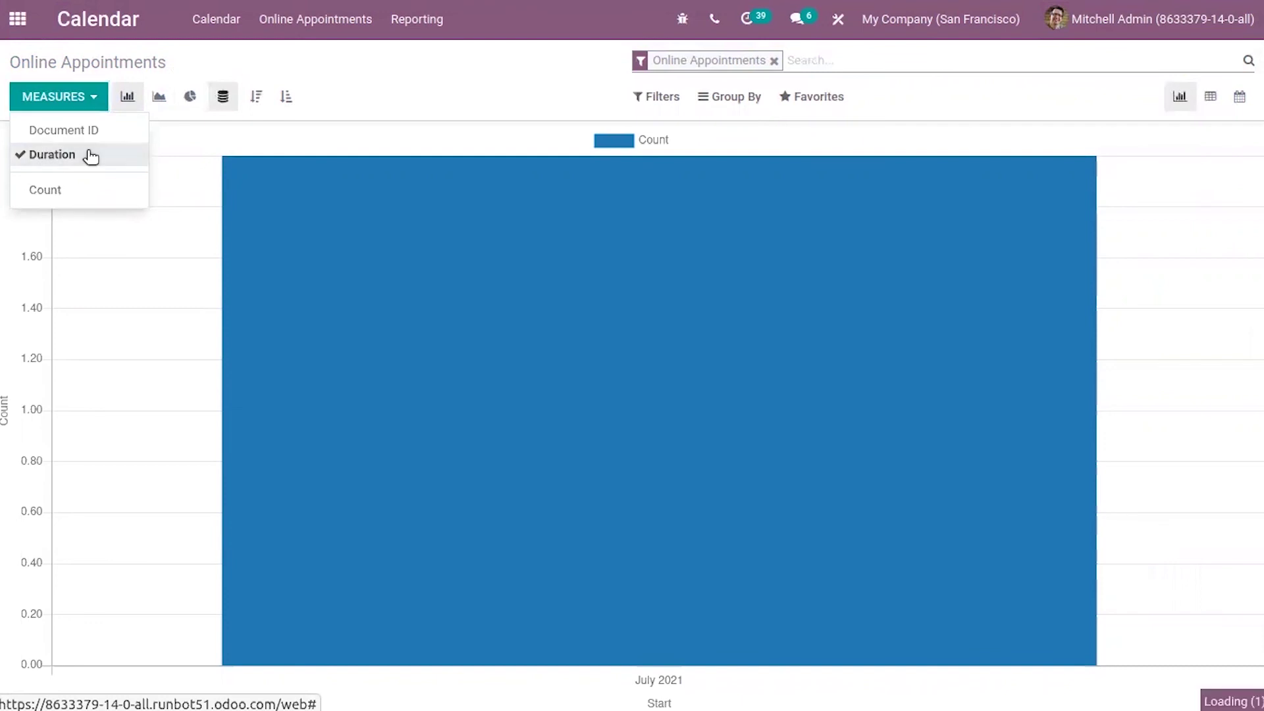
{"action": "left_click", "coordinate": [81, 197]}
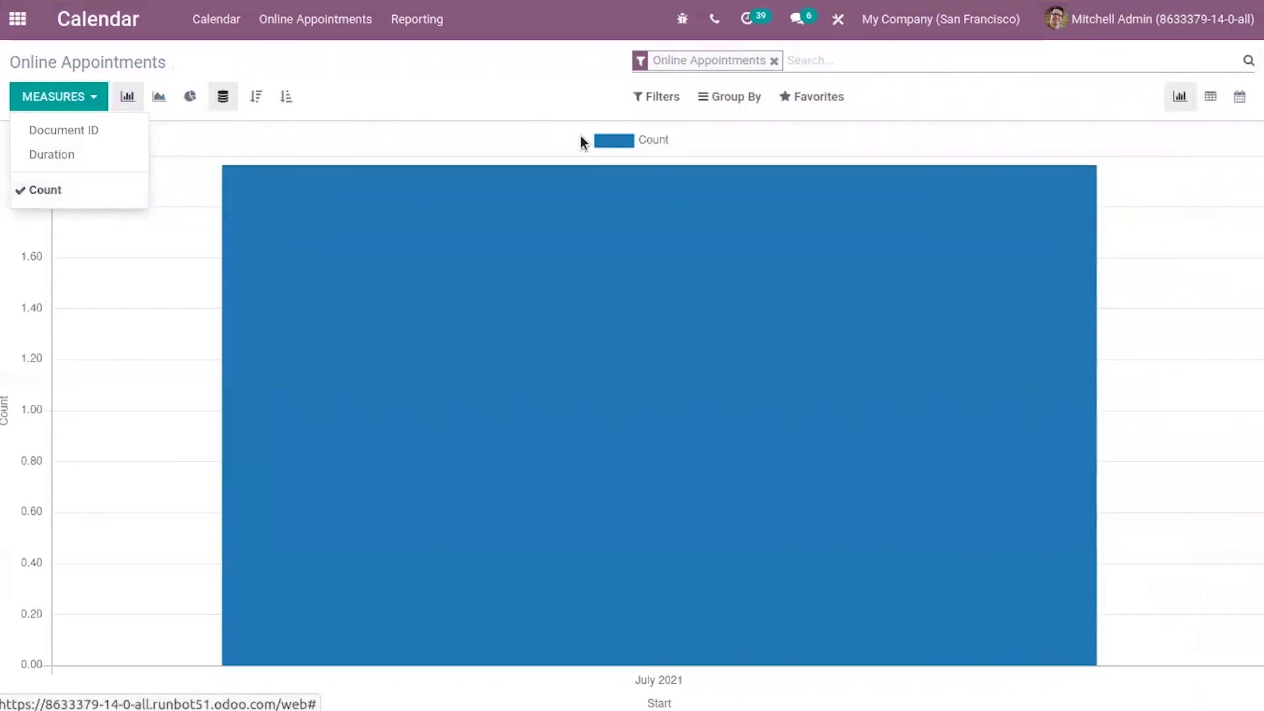
{"action": "left_click", "coordinate": [740, 102]}
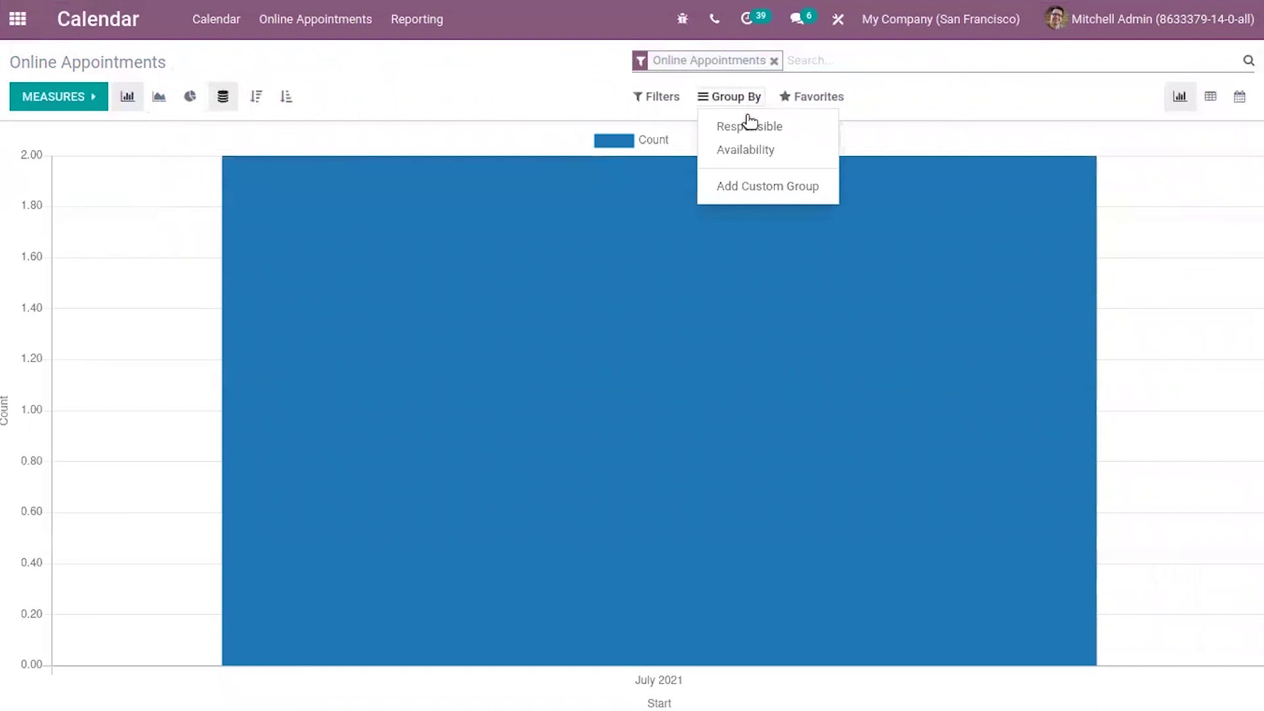
{"action": "left_click", "coordinate": [773, 151]}
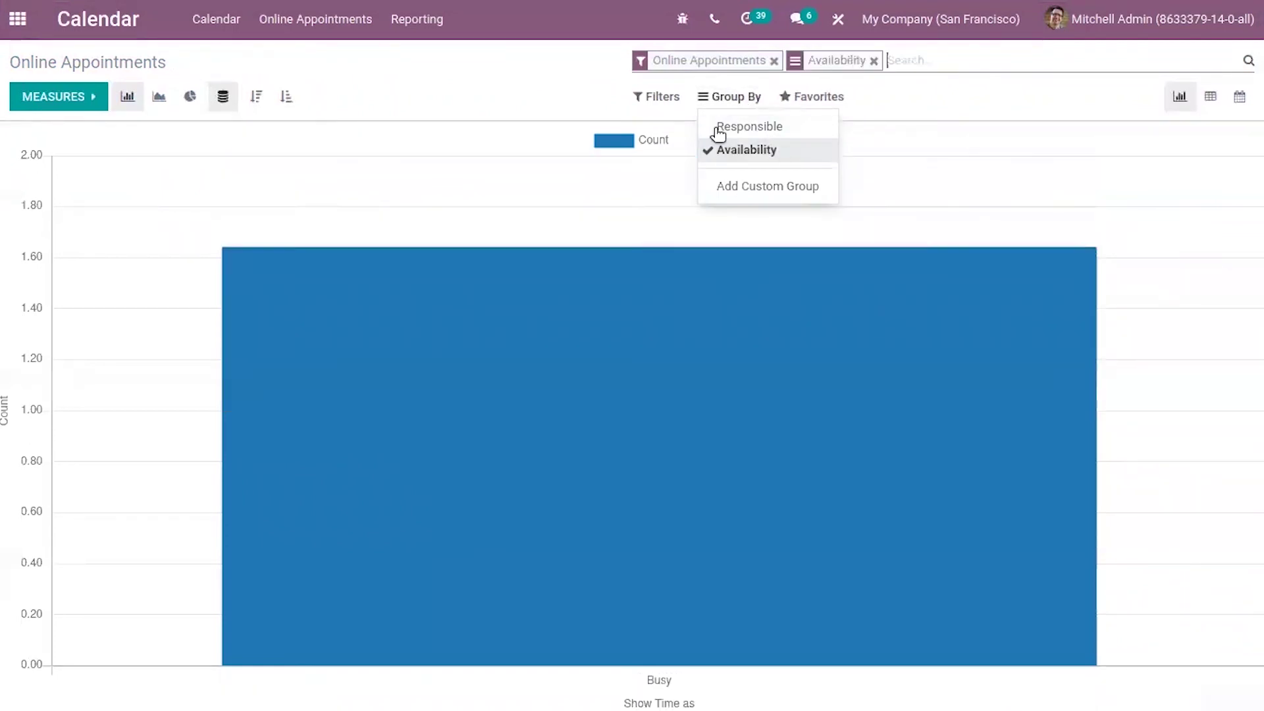
Filter the report to My Meetings in July 2021 and display it as a pie chart.
{"action": "left_click", "coordinate": [672, 100]}
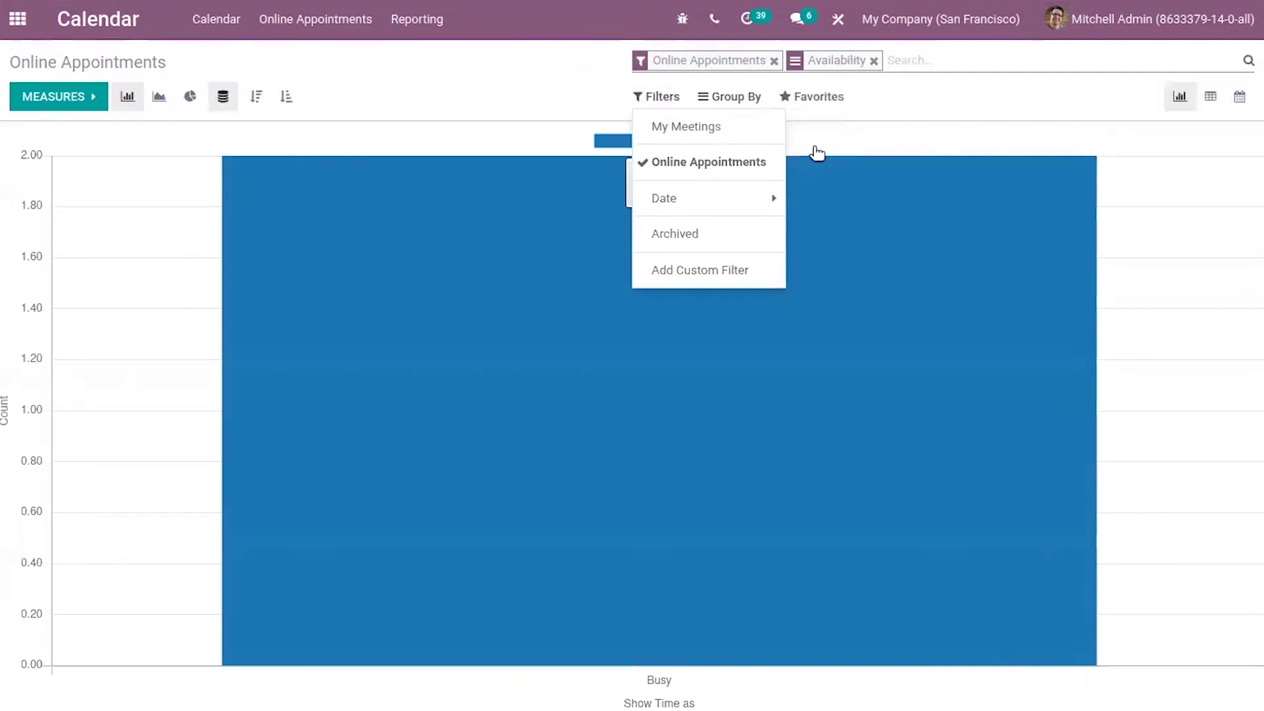
{"action": "left_click", "coordinate": [739, 131]}
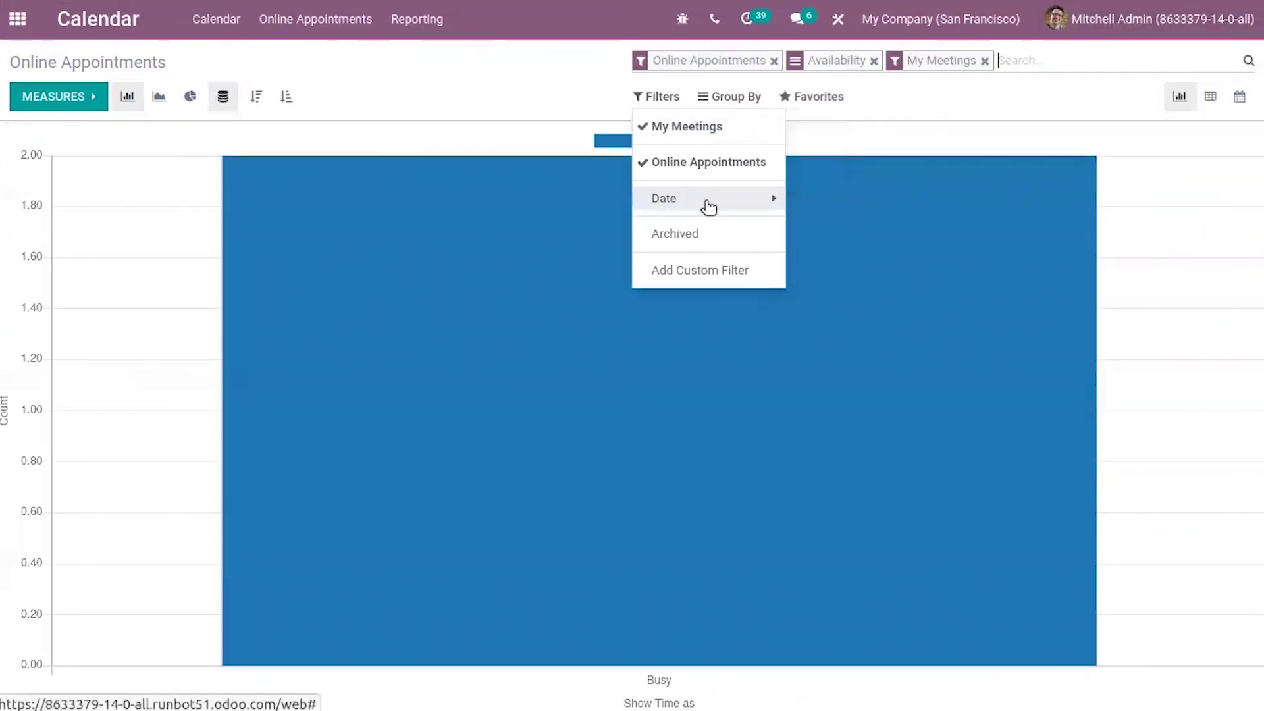
{"action": "left_click", "coordinate": [707, 207]}
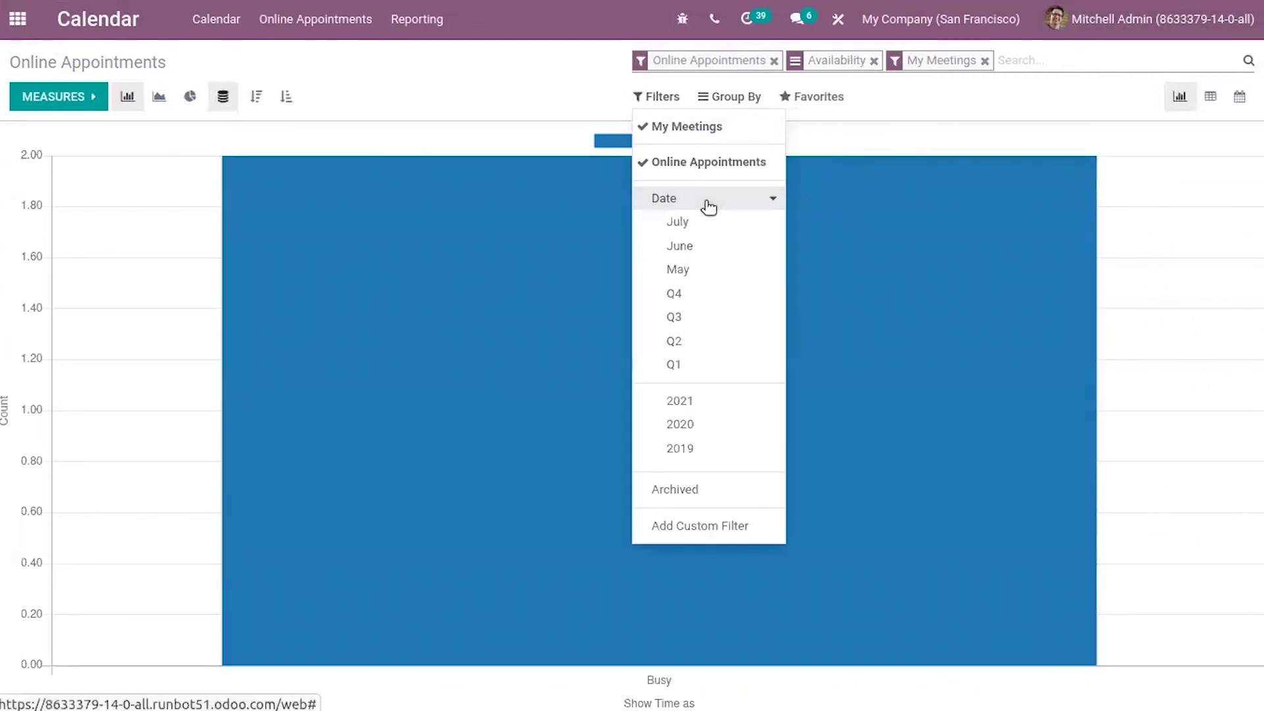
{"action": "left_click", "coordinate": [698, 241]}
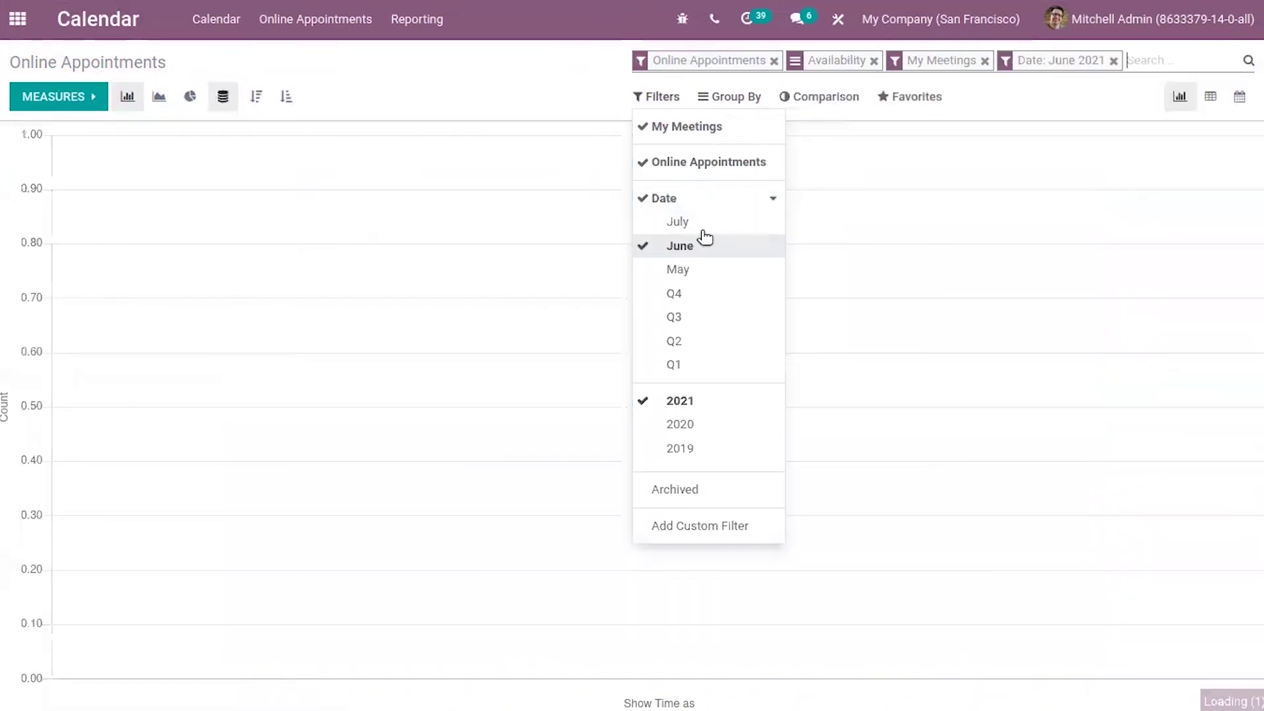
{"action": "left_click", "coordinate": [703, 227]}
{"action": "left_click", "coordinate": [711, 263]}
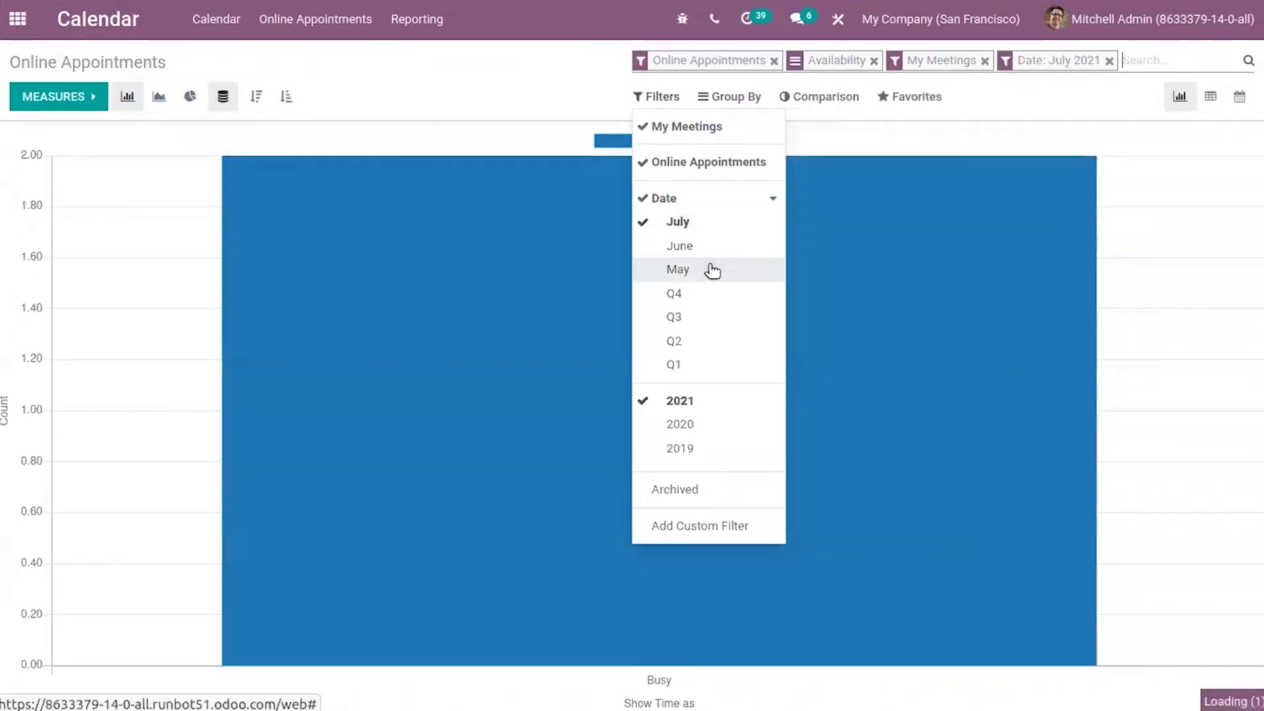
{"action": "left_click", "coordinate": [527, 96]}
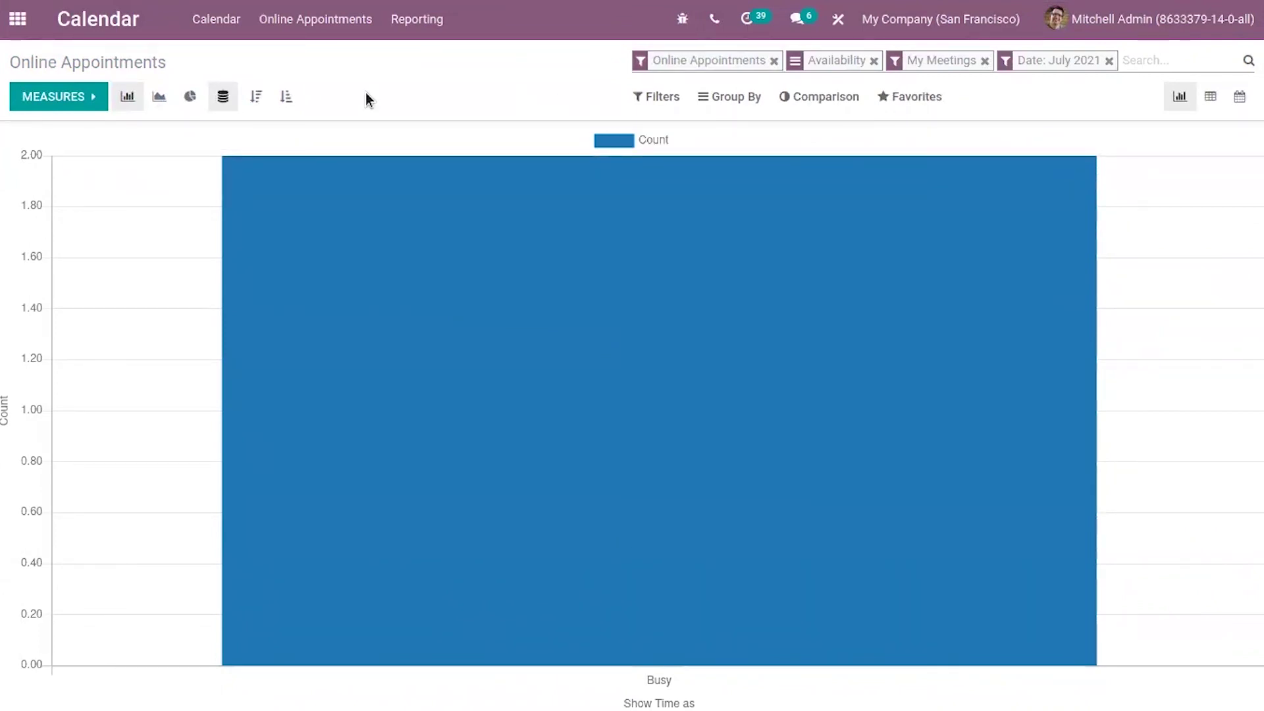
{"action": "left_click", "coordinate": [191, 97]}
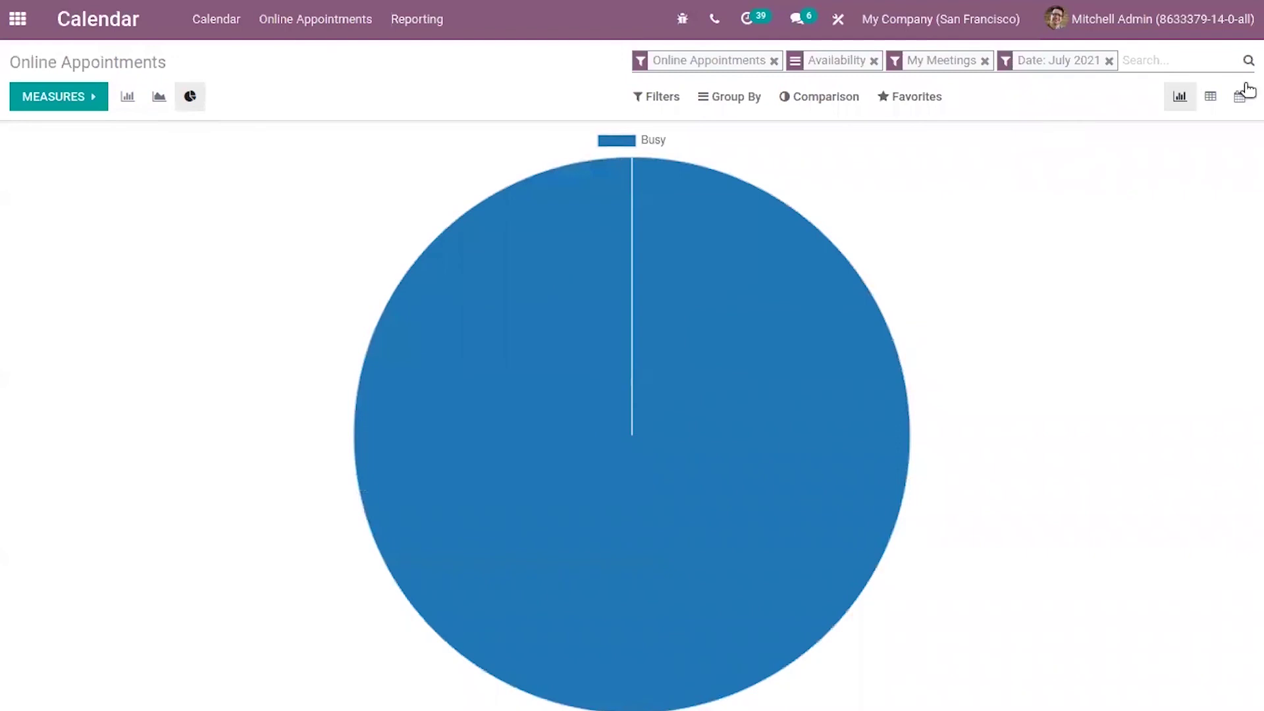